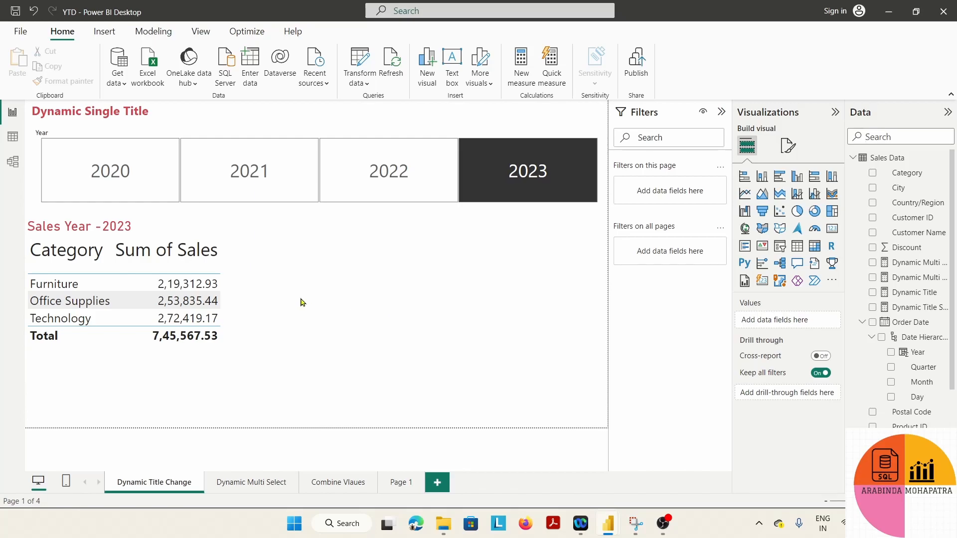
Switch the Year slicer to 2020 and 2021 in the sample report to examine the table's dynamic title.
click(125, 172)
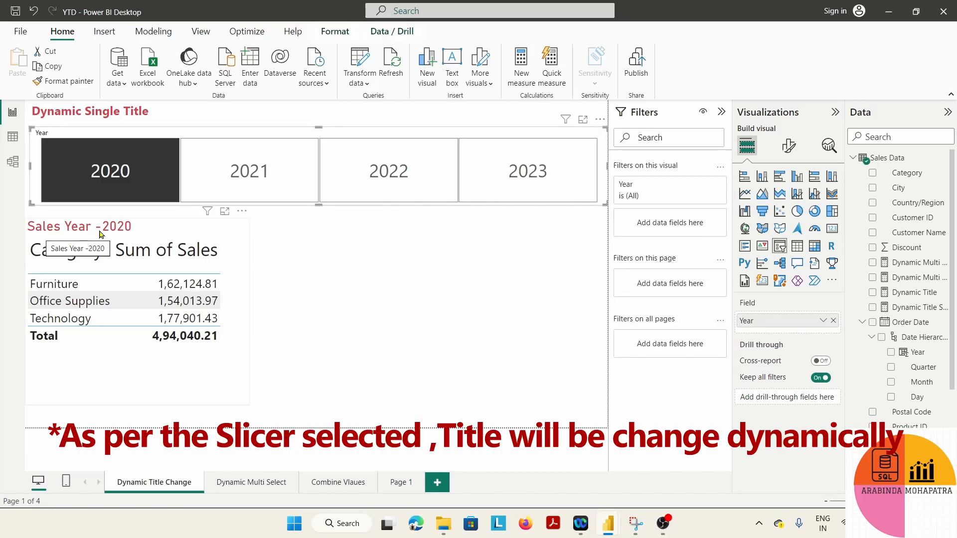
click(240, 186)
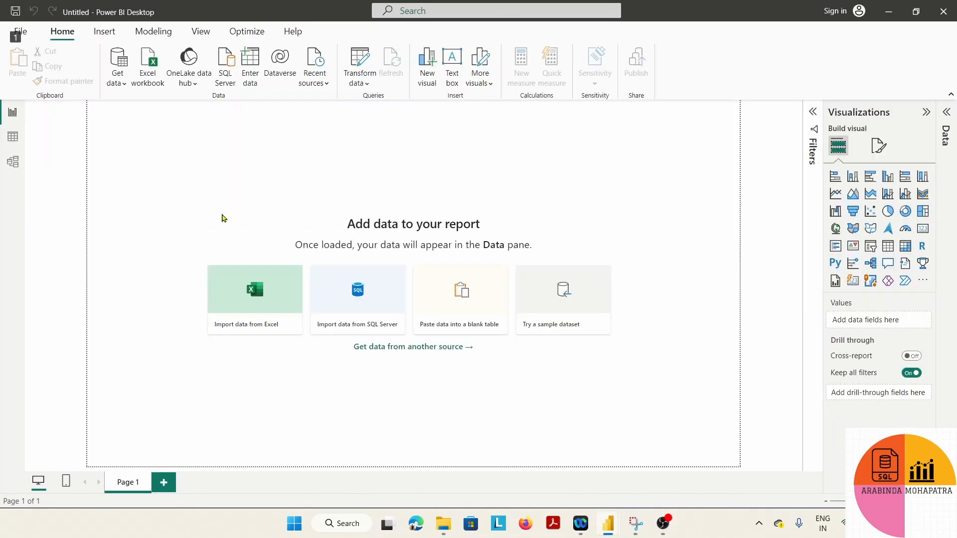
Open the Sales Data Excel workbook from the Custom Sorting folder as the data source for the blank report.
key(alt)
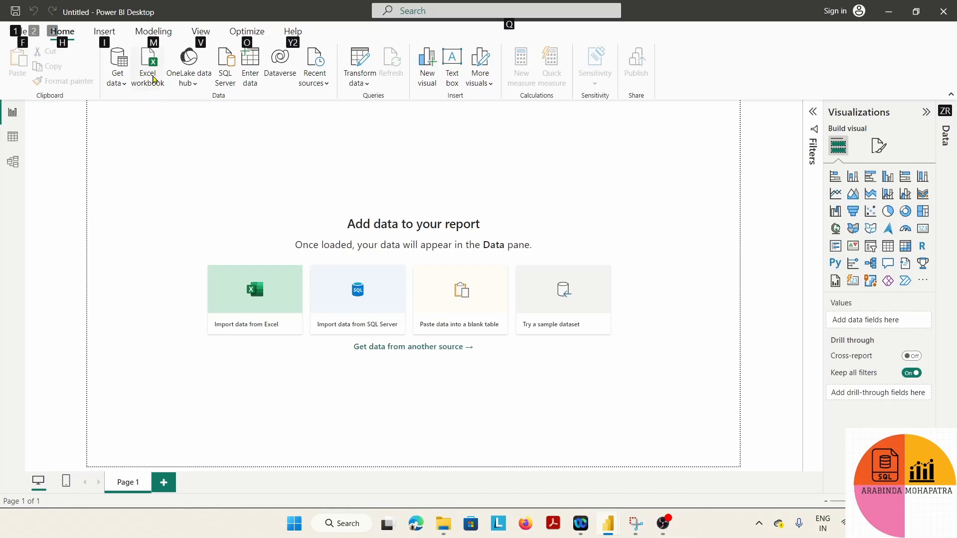
click(155, 79)
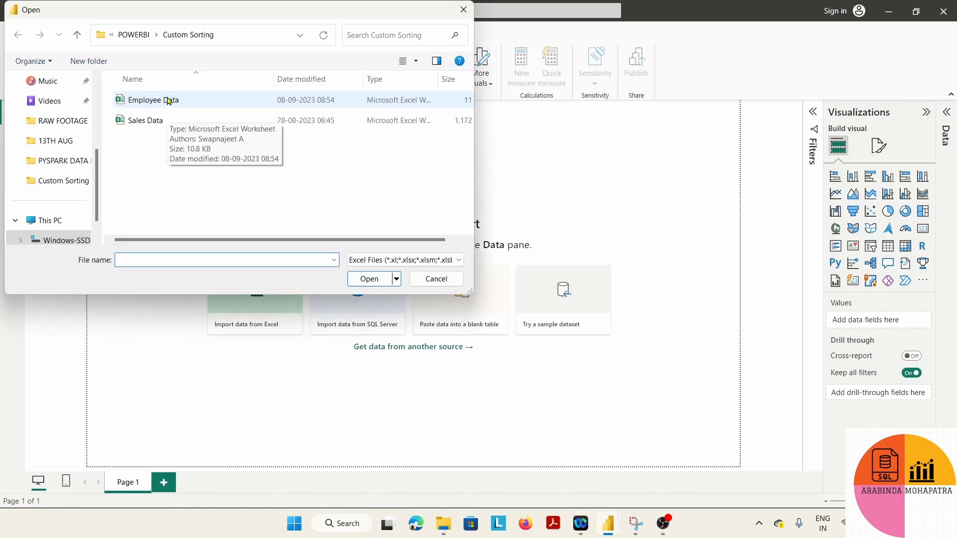
click(170, 100)
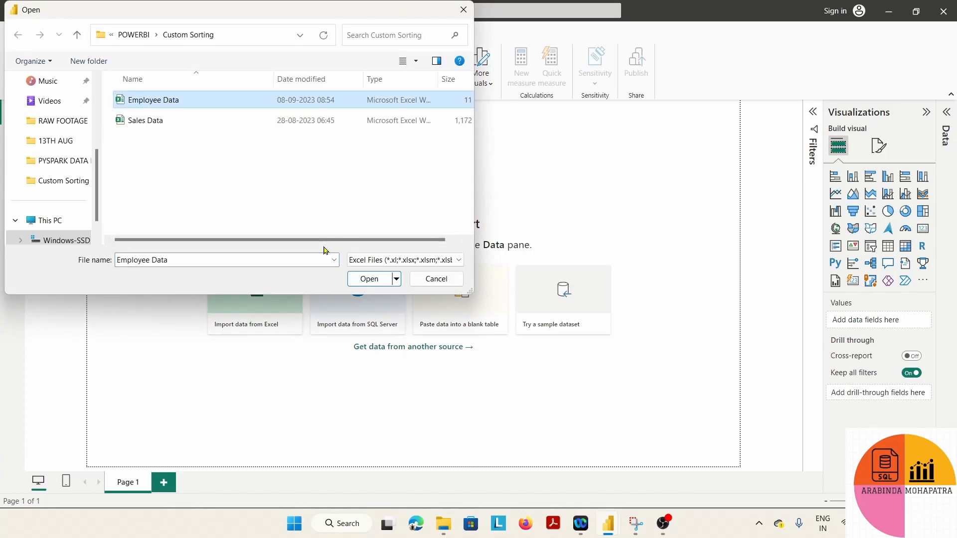
click(150, 121)
click(369, 278)
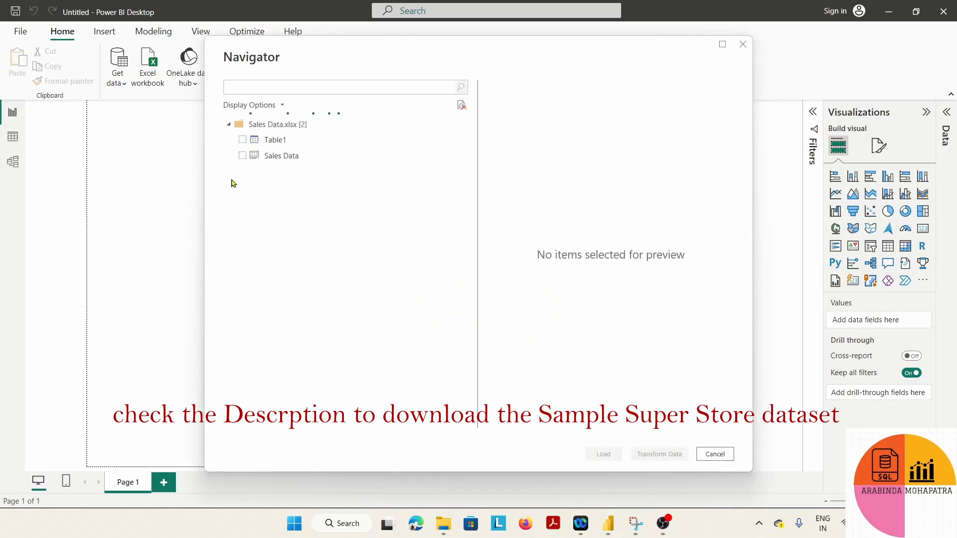
Preview Table1 in the workbook and load only the Sales Data sheet into the report.
click(243, 144)
click(242, 140)
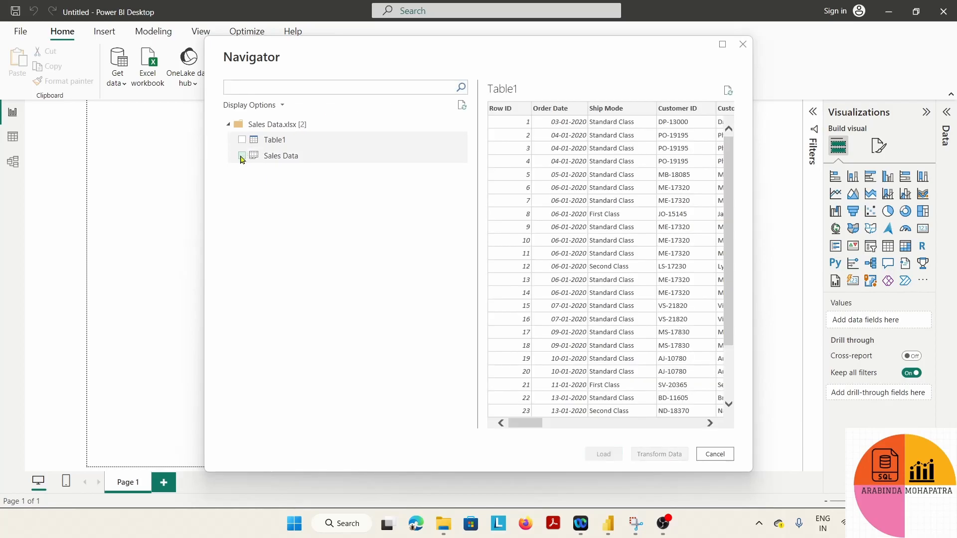
click(242, 156)
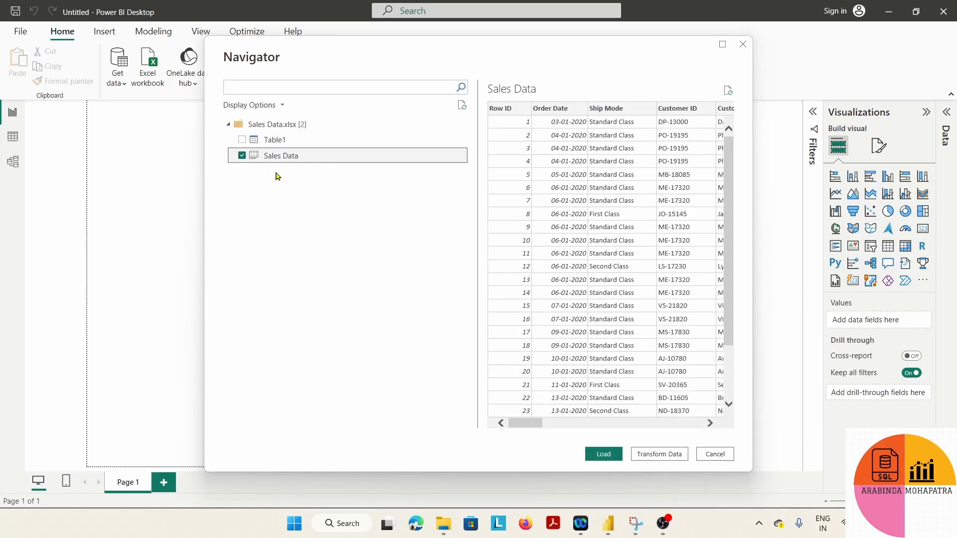
mouse_move(521, 427)
mouse_down()
mouse_move(722, 427)
mouse_move(518, 442)
mouse_up()
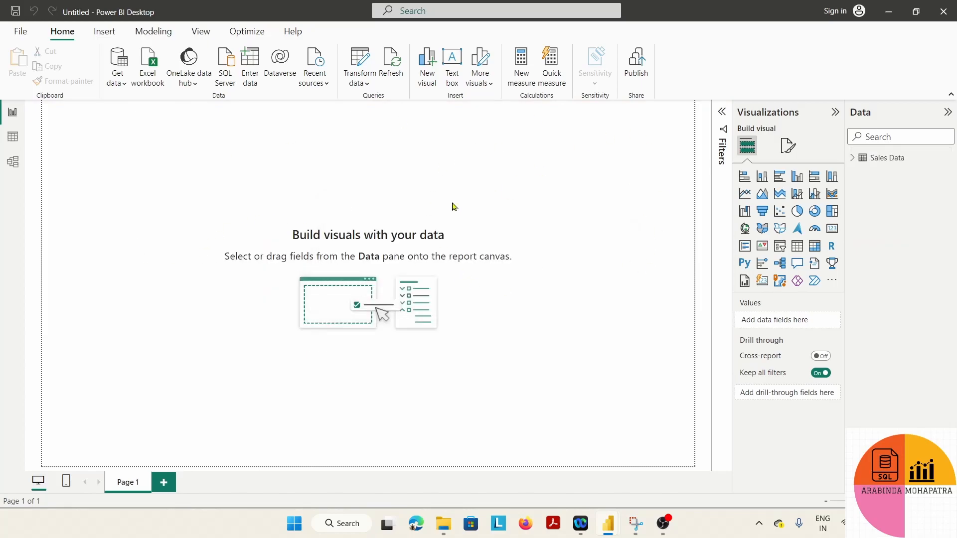
Add a calculated column to the Sales Data table with the formula YEAR = YEAR('Sales Data'[Order Date]).
click(853, 159)
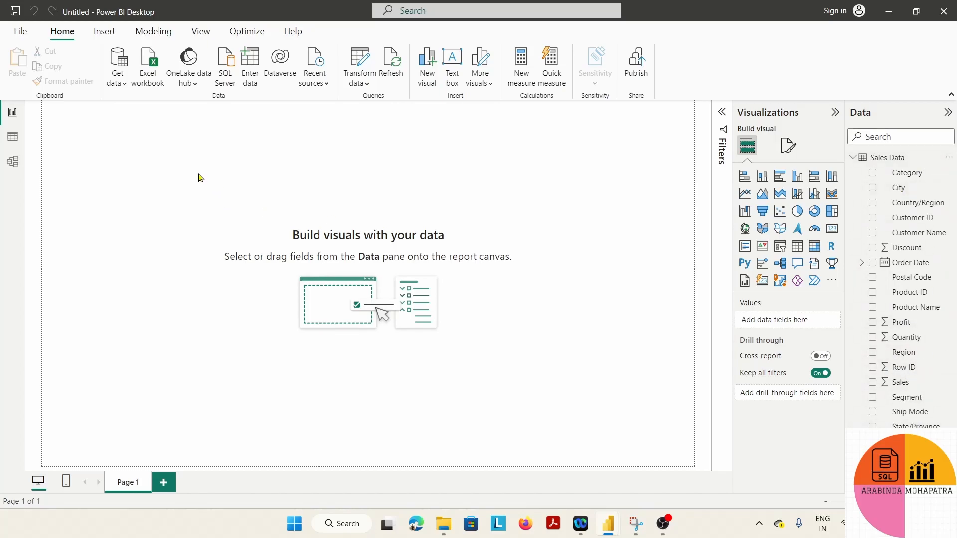
click(949, 159)
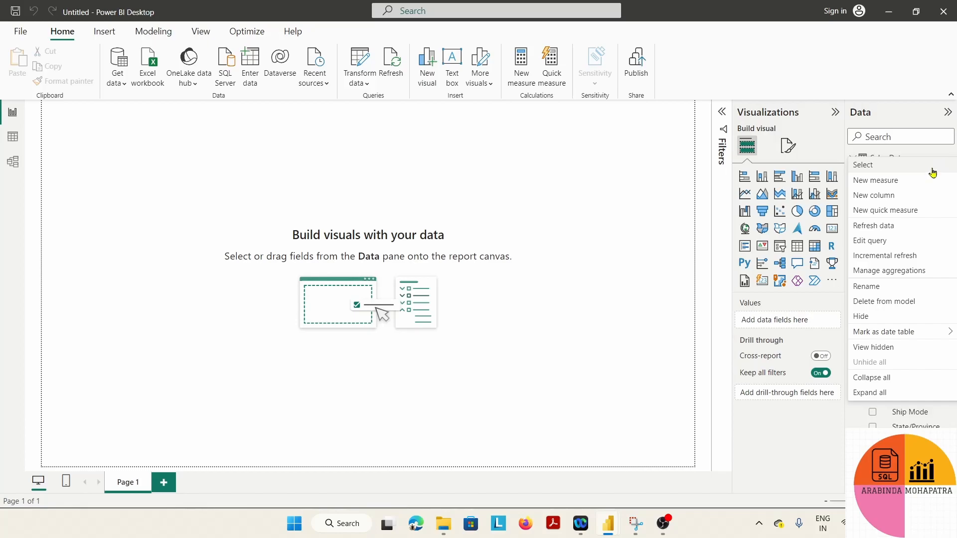
key(Escape)
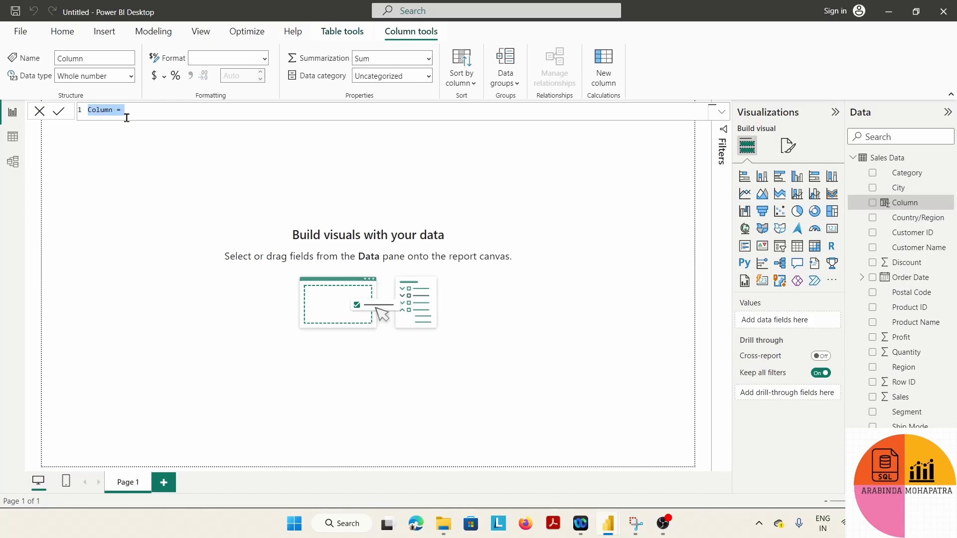
key(Caps_Lock)
text(YE)
text(AR = YEA)
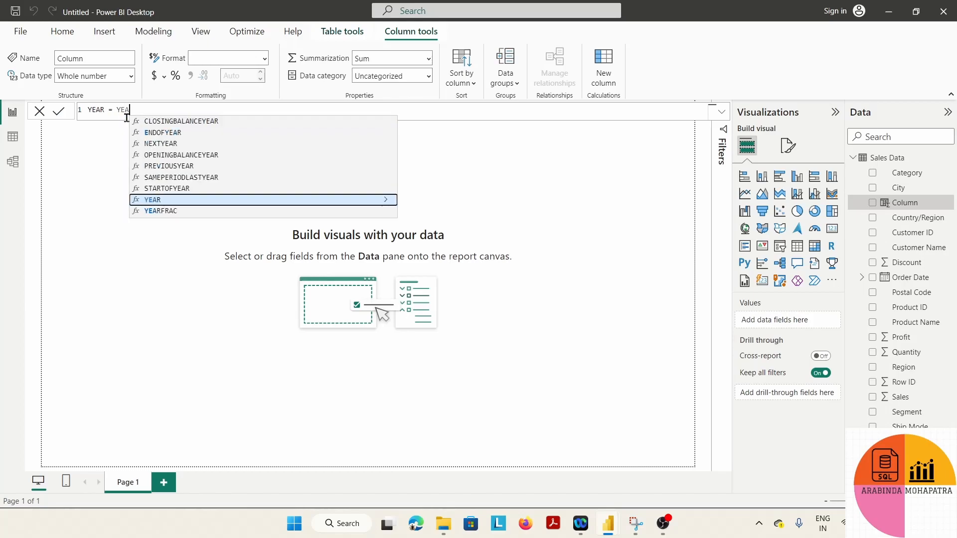
text(R()
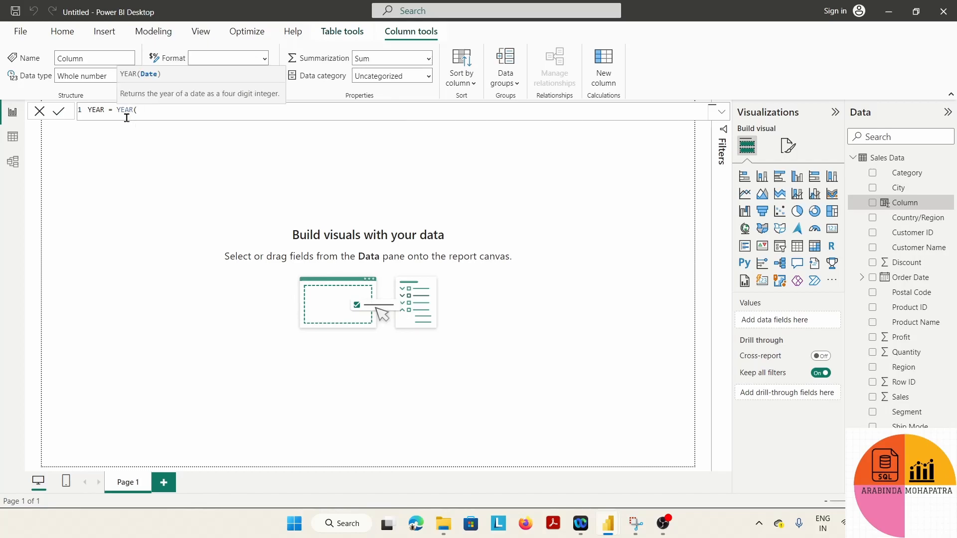
text(ORD)
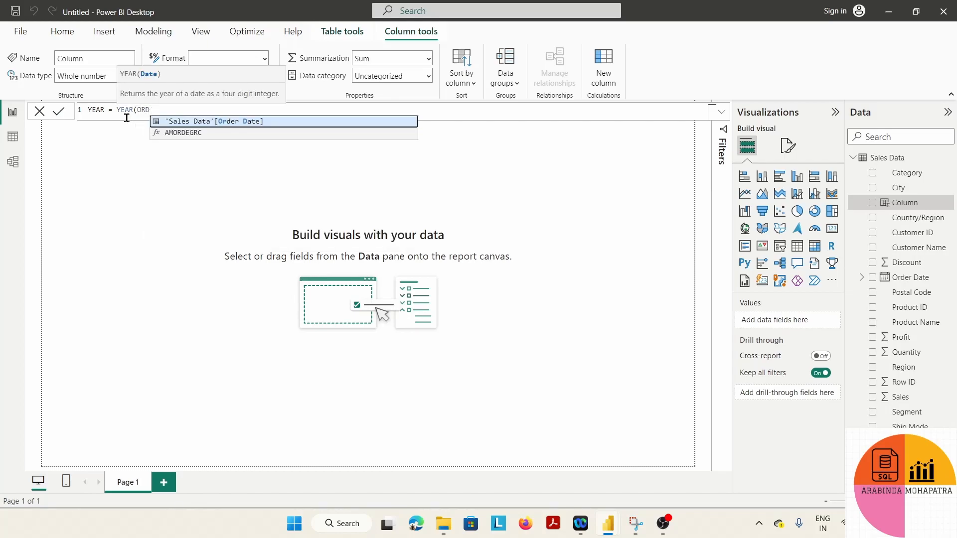
click(244, 124)
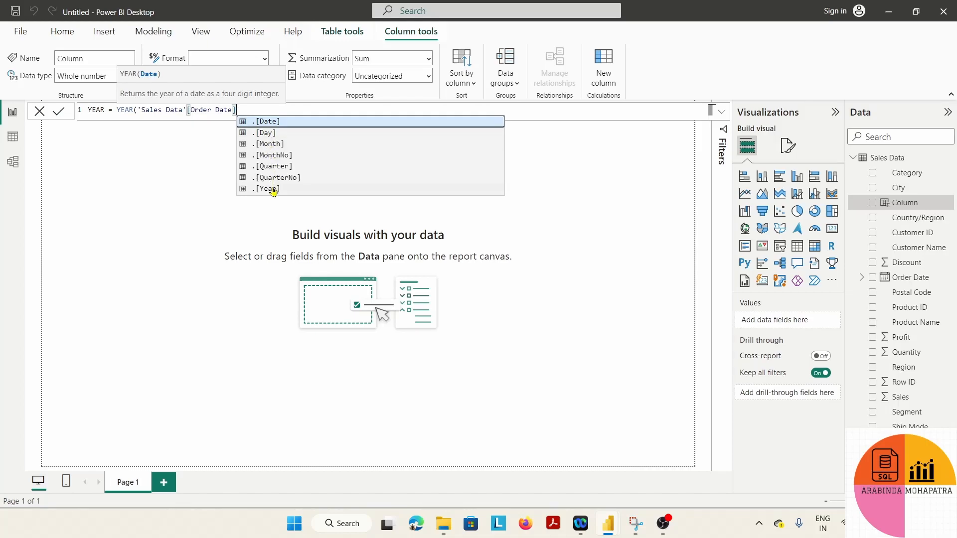
click(239, 111)
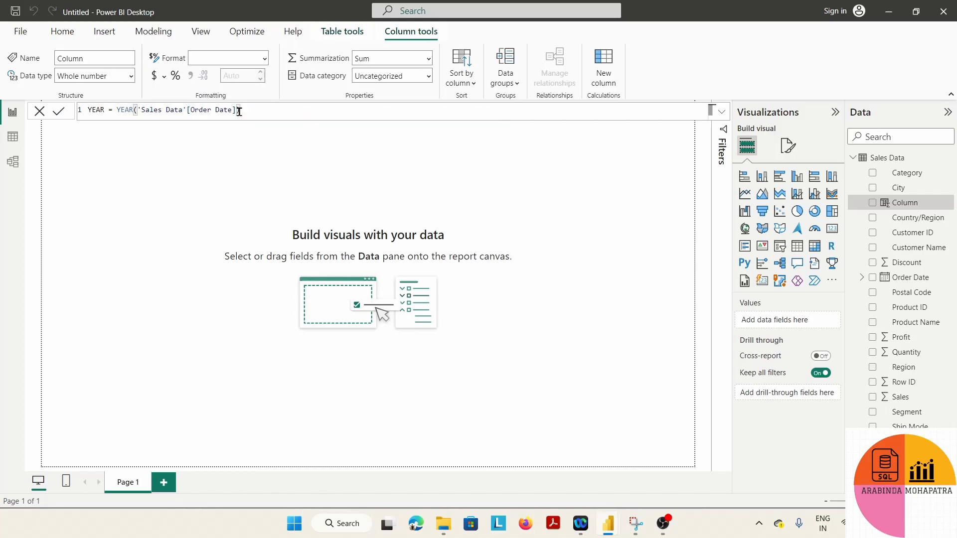
click(58, 111)
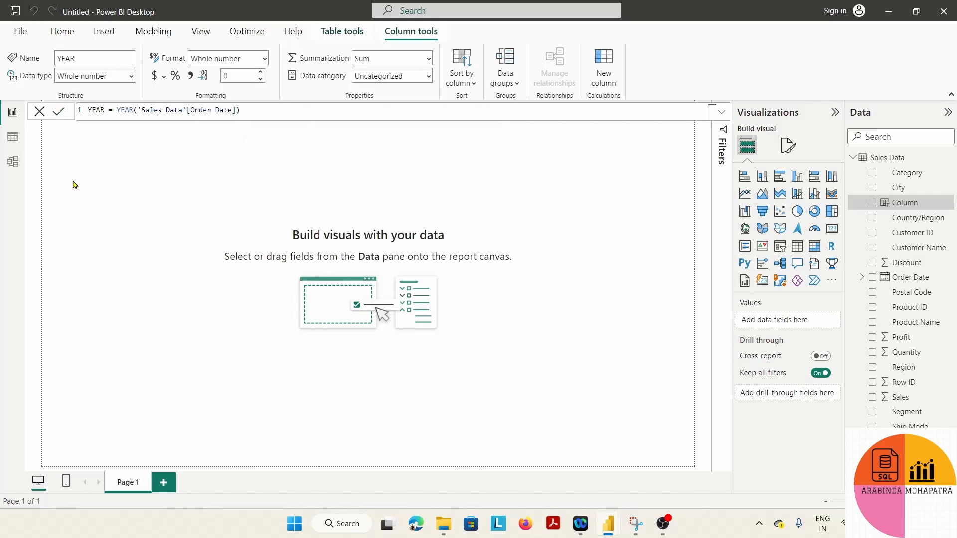
Rename the report page Page 1 to "Single Select".
right_click(134, 489)
click(176, 472)
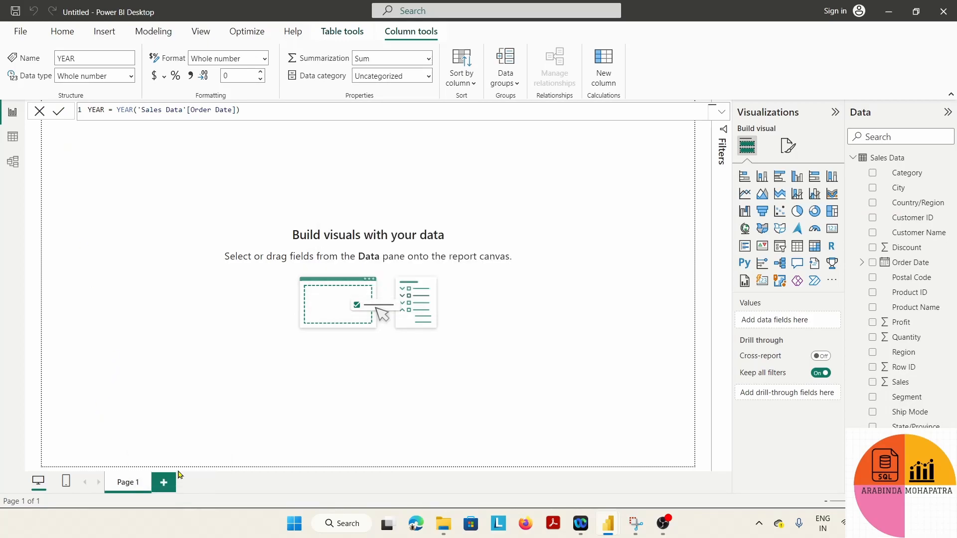
text(Single)
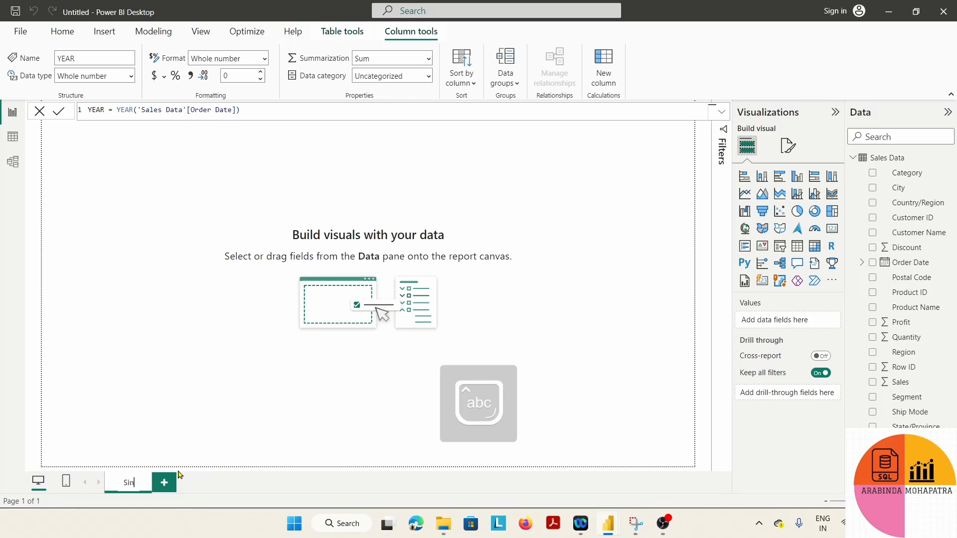
key(BackSpace)
key(BackSpace)
key(BackSpace)
key(BackSpace)
key(BackSpace)
text(elect)
key(Return)
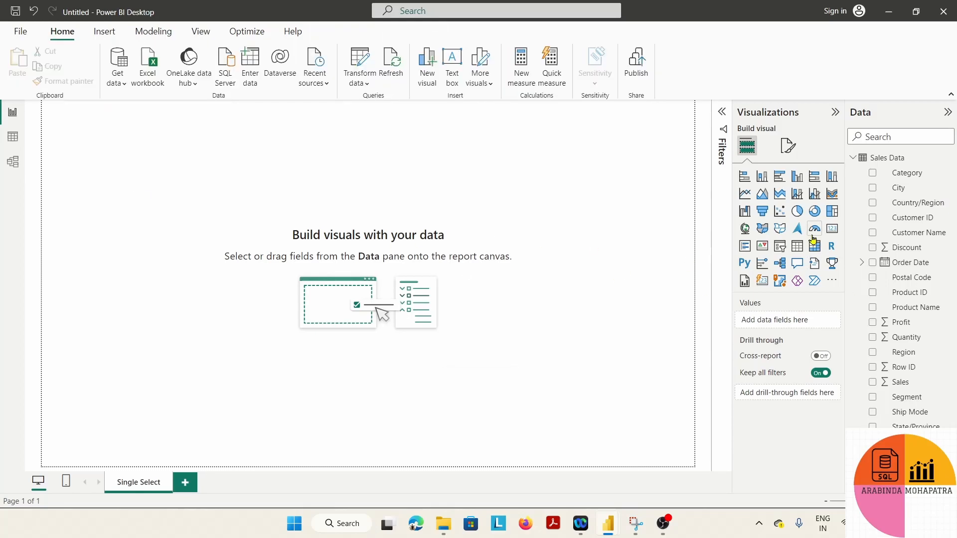
Insert a table visual containing the calculated YEAR column and the Sales field.
click(797, 245)
click(876, 137)
text(yea)
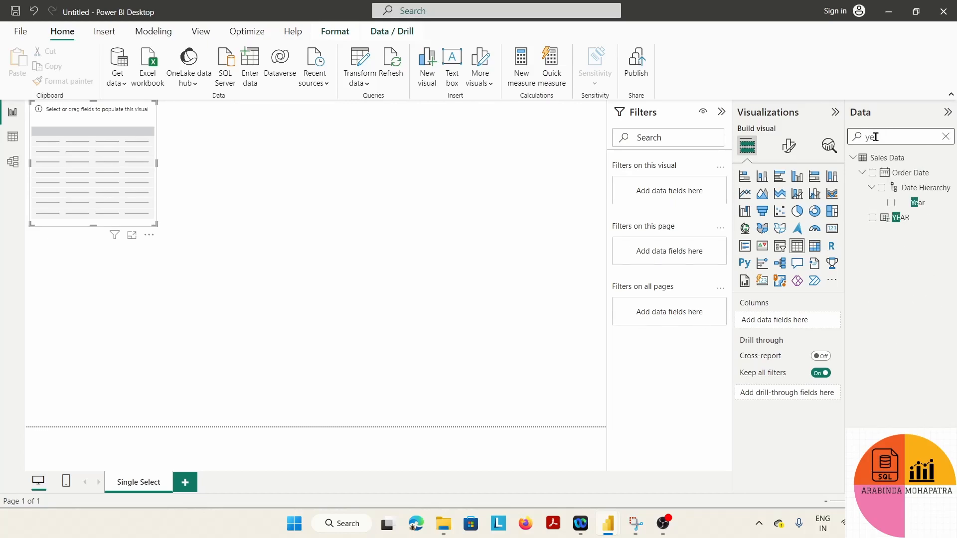
click(872, 218)
double_click(892, 135)
text(sales)
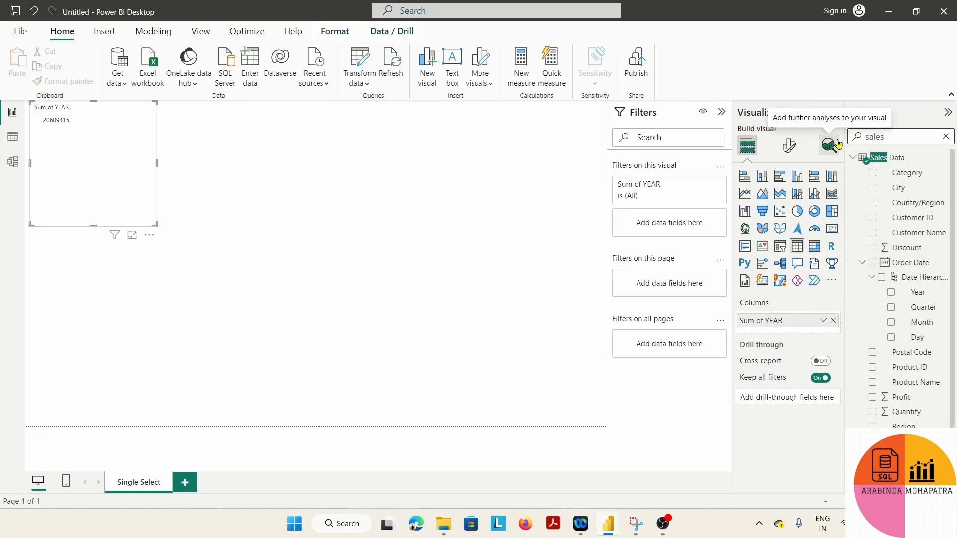
click(872, 441)
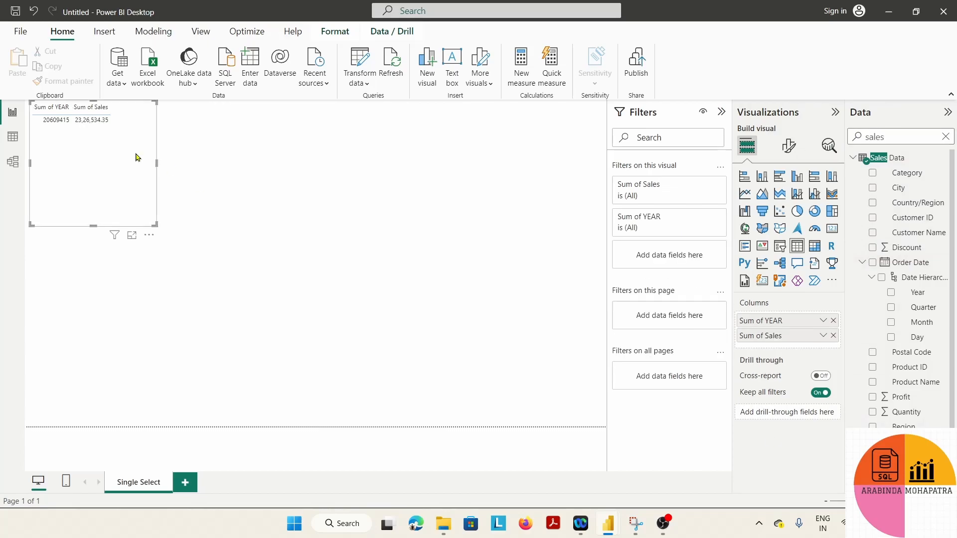
Enlarge the table visual in width and height and stop summarizing its YEAR field.
drag(156, 164, 333, 172)
drag(189, 229, 186, 301)
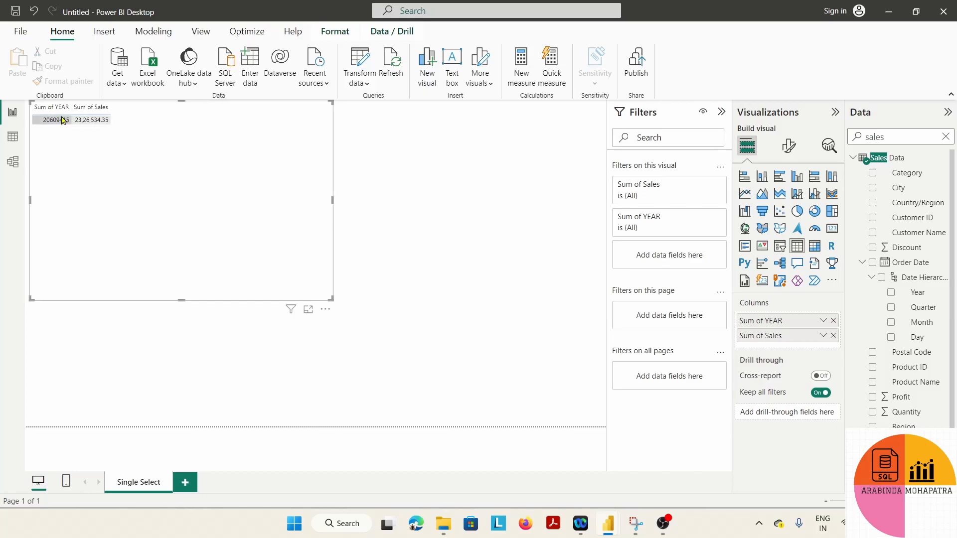
click(823, 321)
click(866, 155)
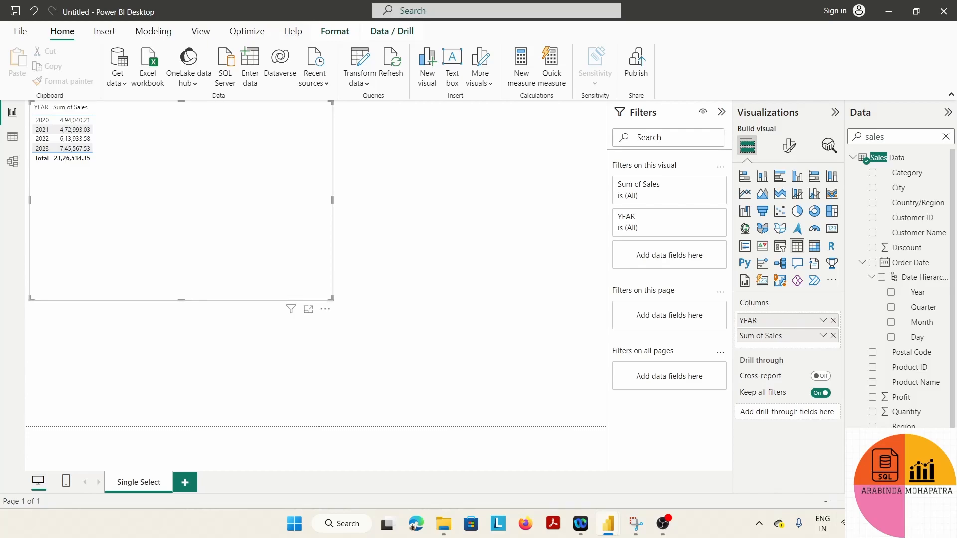
Set the font size of the table's values to 30.
drag(850, 501, 857, 501)
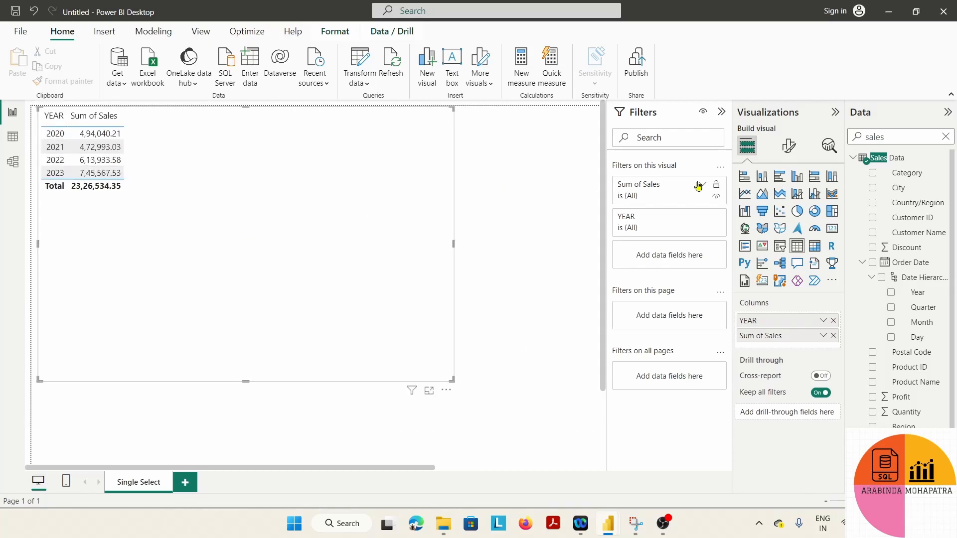
click(789, 145)
click(757, 282)
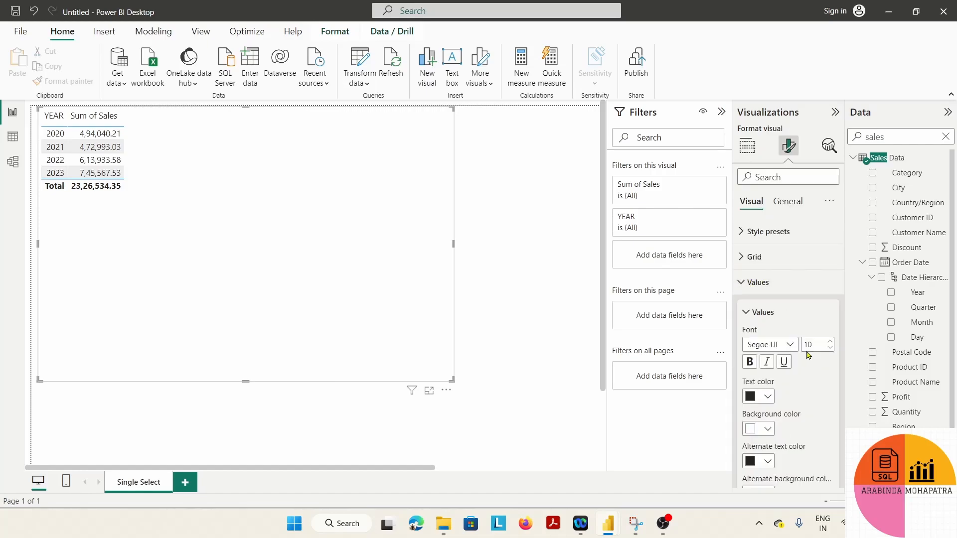
click(807, 345)
text(30)
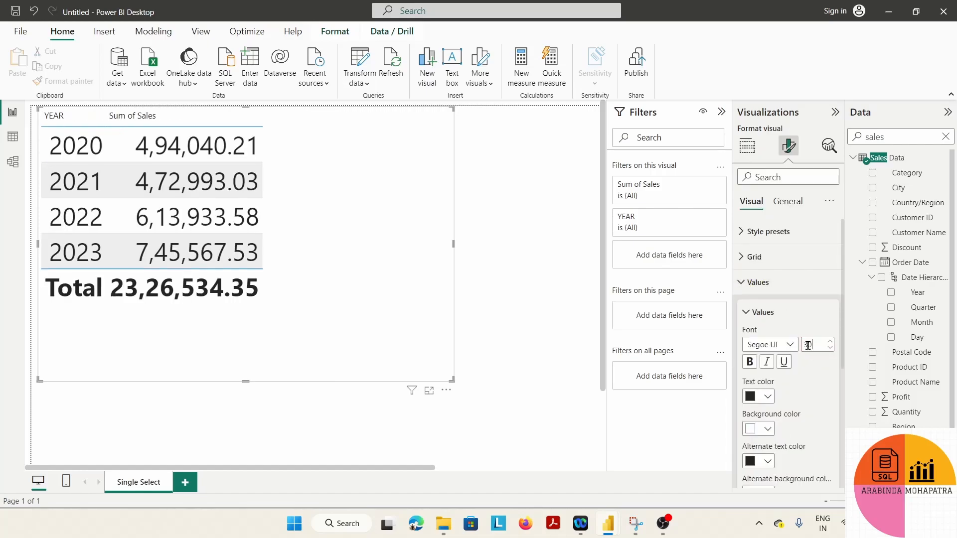
click(748, 313)
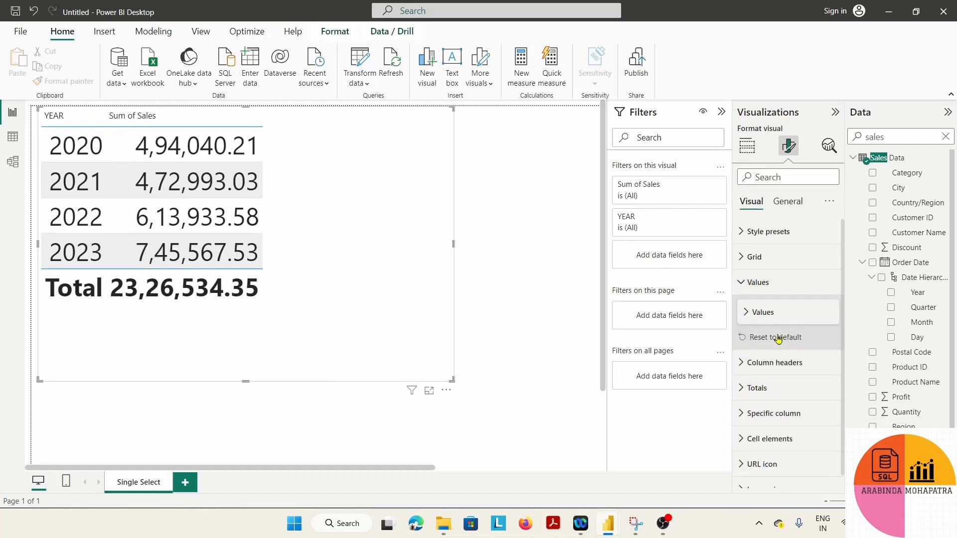
Set the table's column headers to font size 30 and make them bold.
click(746, 145)
click(788, 145)
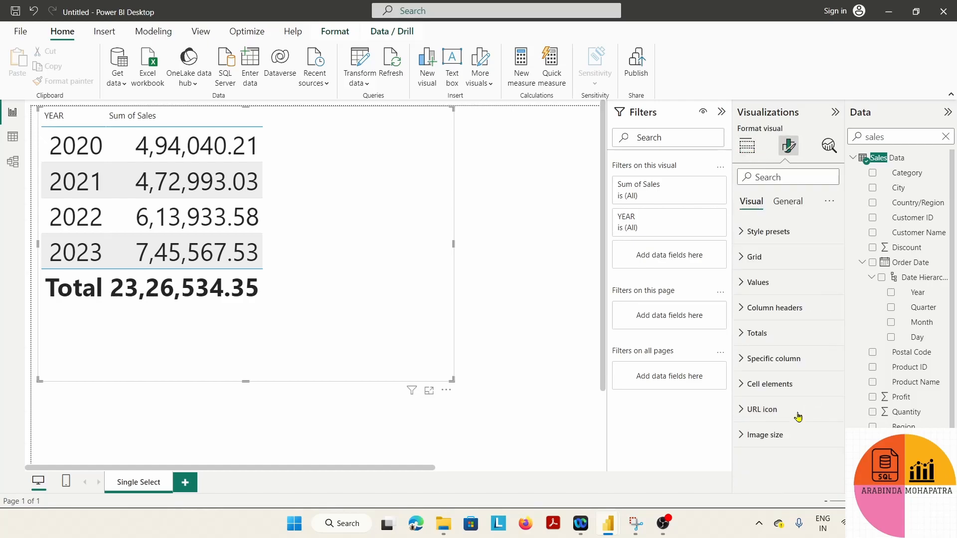
click(768, 307)
double_click(811, 369)
text(0)
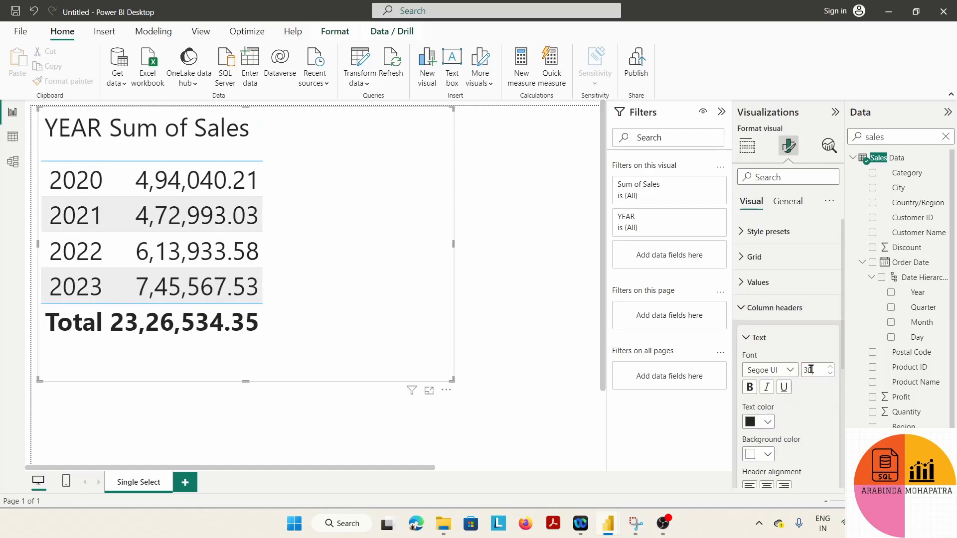
click(749, 387)
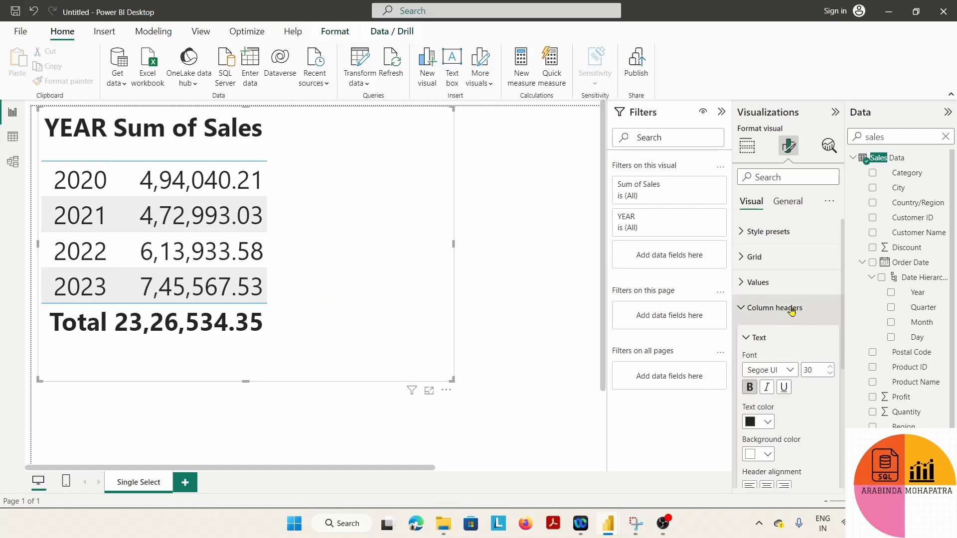
Set the font size of the table's values to 20 and shorten the visual to fit just below the total row.
click(747, 282)
double_click(807, 345)
text(20)
key(Return)
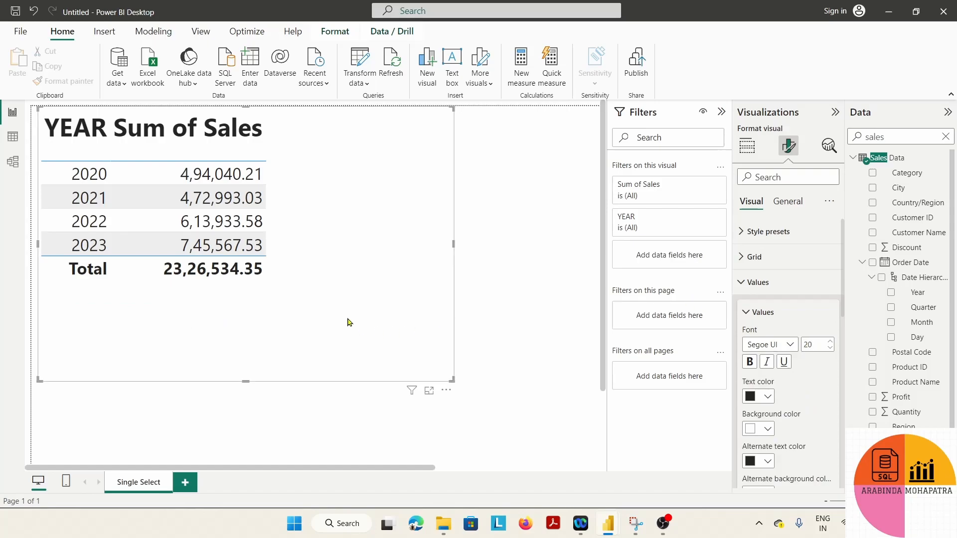
drag(246, 379, 254, 313)
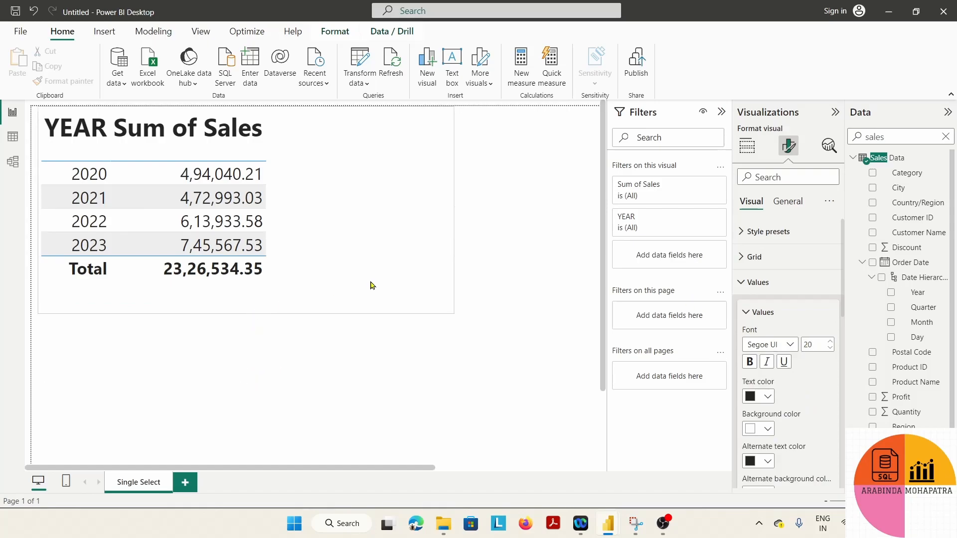
Narrow the table visual and move it down to the lower part of the report page.
drag(453, 210, 407, 211)
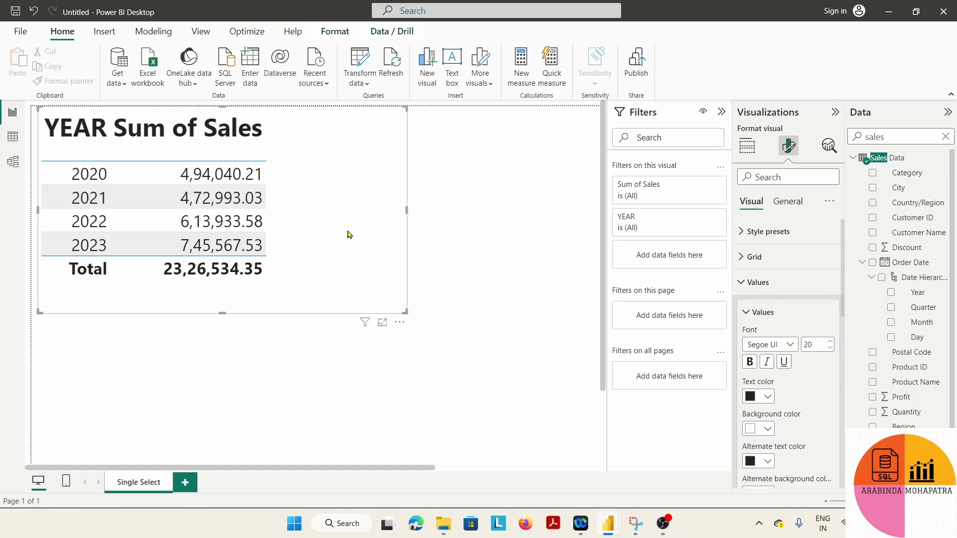
drag(398, 326, 417, 451)
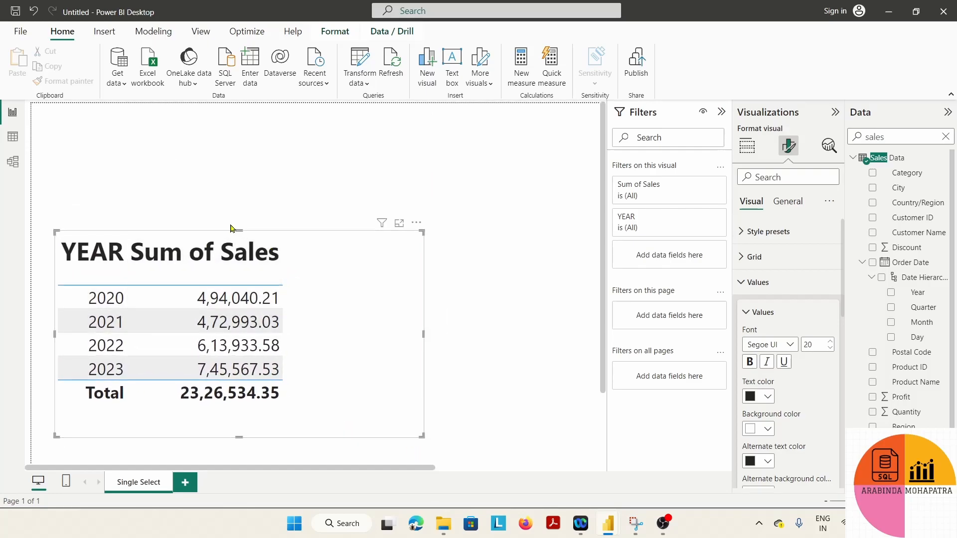
Turn on the table visual's title and set its text to "Sales Of Year".
click(787, 202)
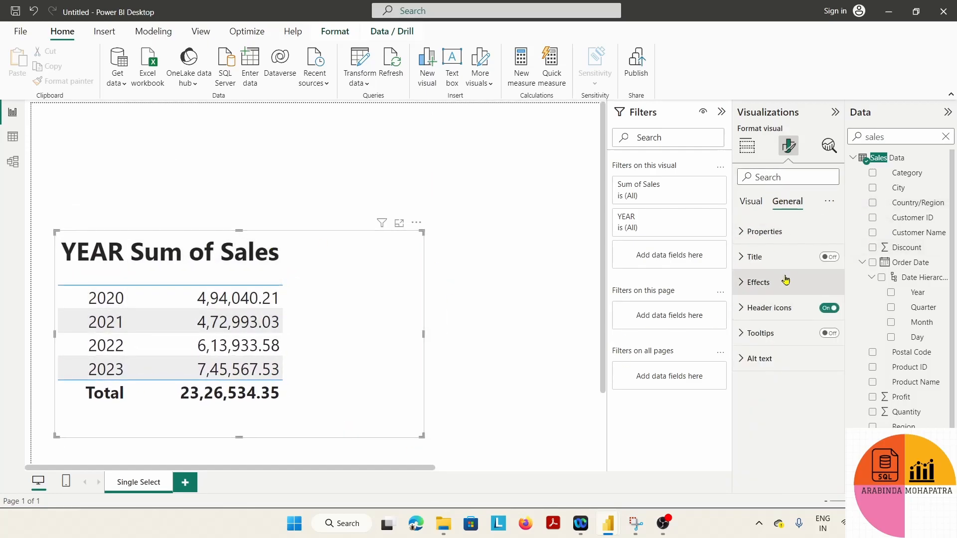
click(752, 258)
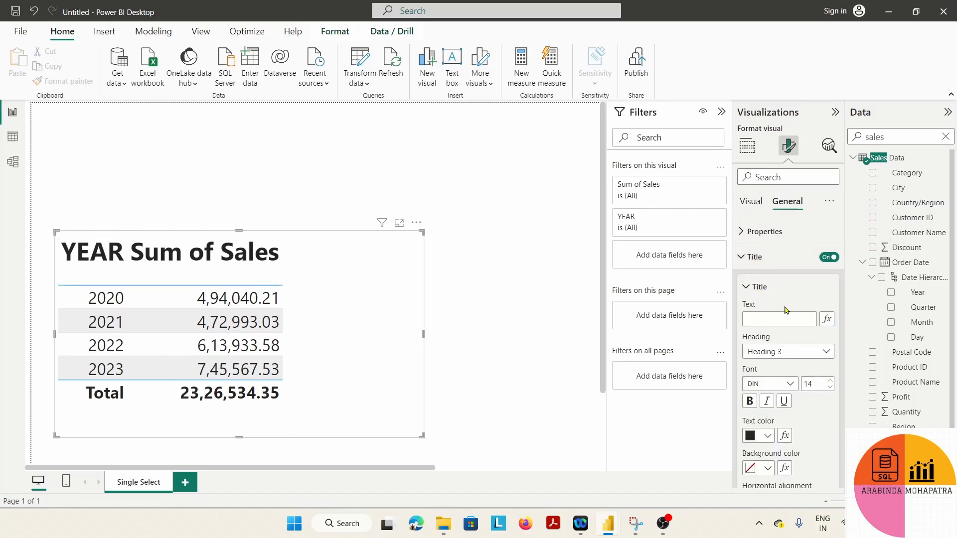
text(S)
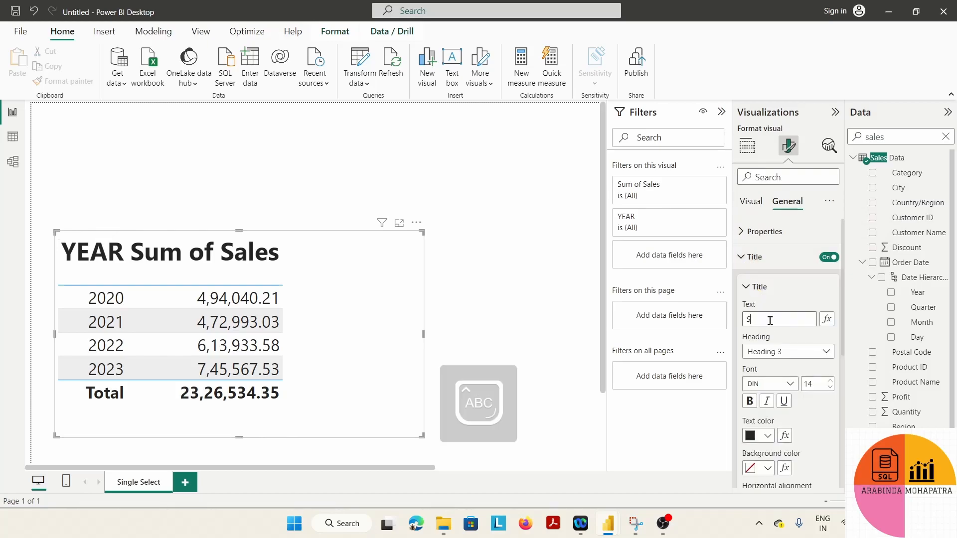
text(ale)
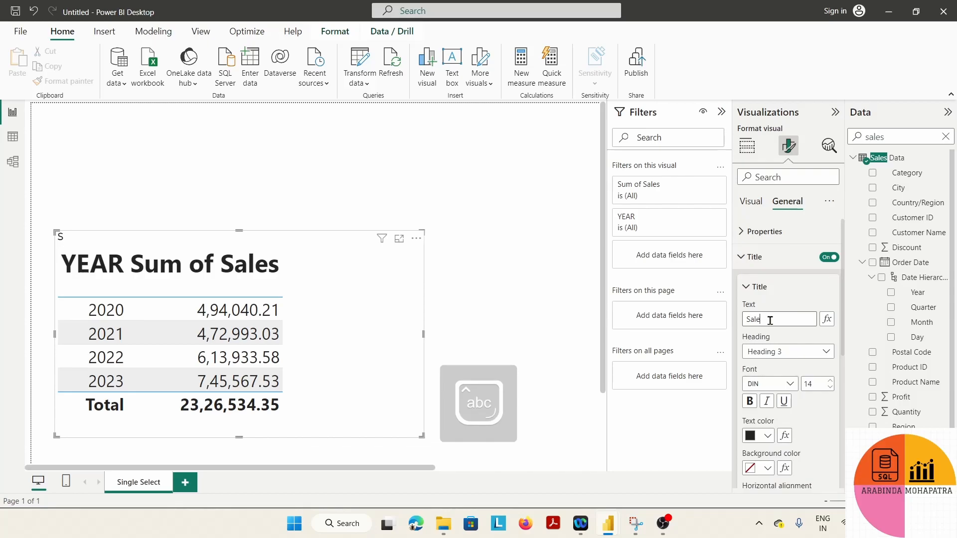
text(s Cf Yeat)
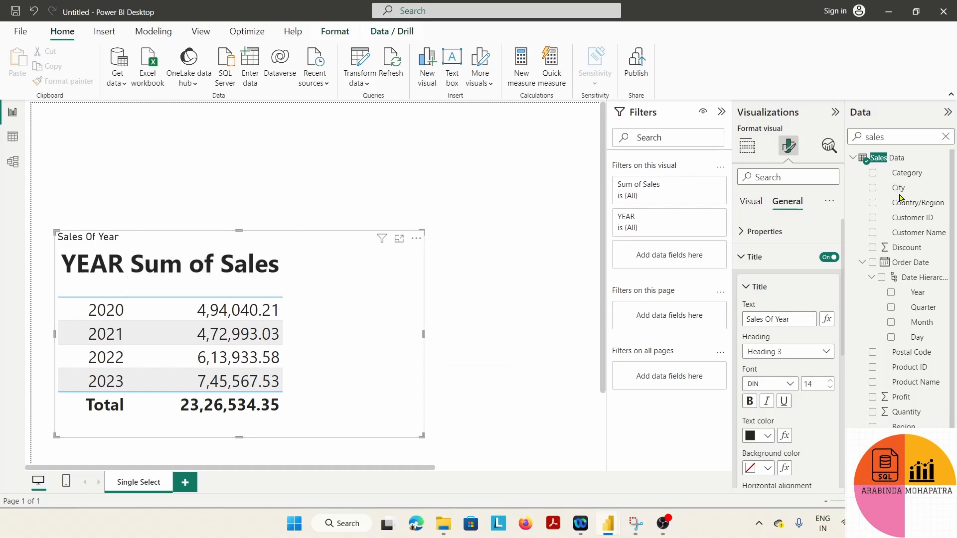
Add a slicer to the page and populate it with the YEAR field from Sales Data.
click(343, 167)
click(779, 246)
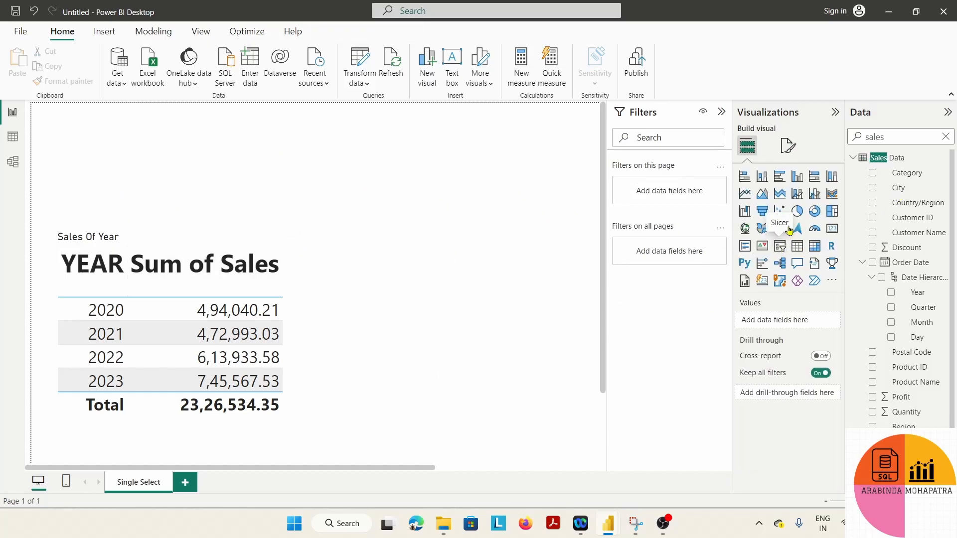
click(887, 137)
text(year)
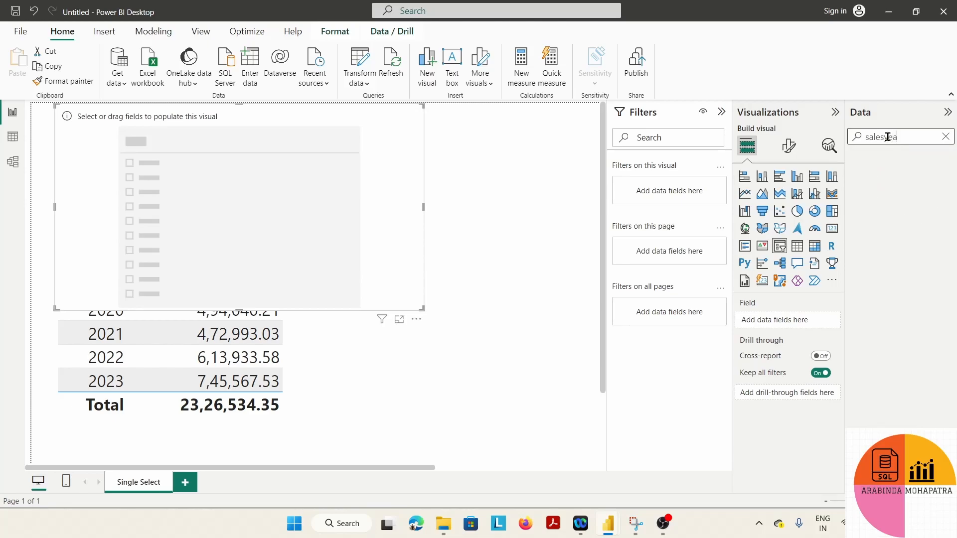
drag(904, 136, 801, 139)
key(BackSpace)
text(yea)
drag(912, 217, 304, 189)
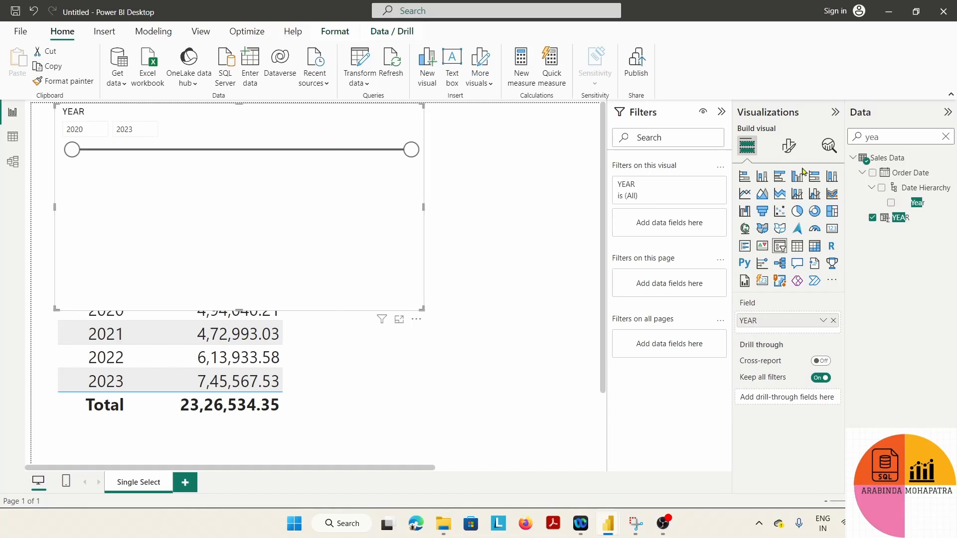
Set the YEAR slicer's style to Tile, and widen and shorten it to fit above the table.
click(788, 145)
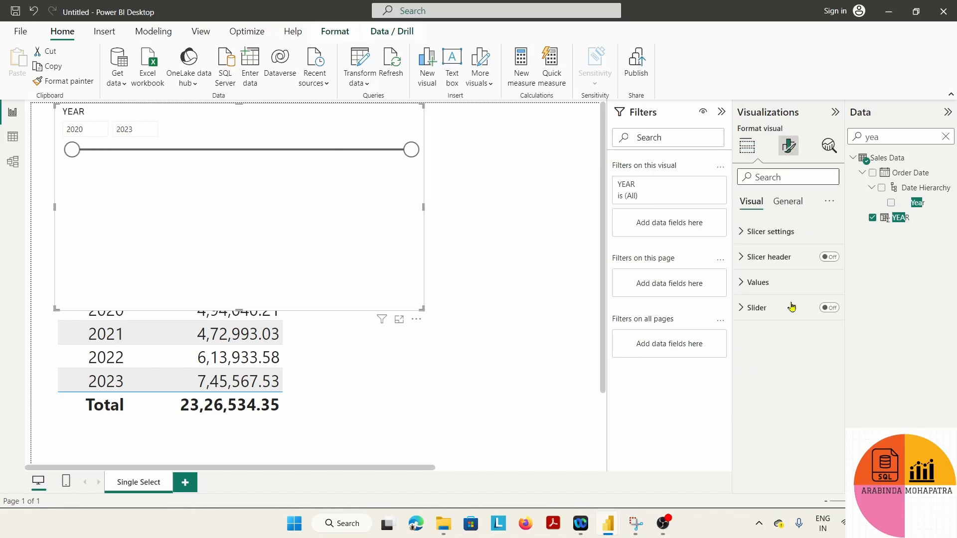
click(743, 234)
click(792, 295)
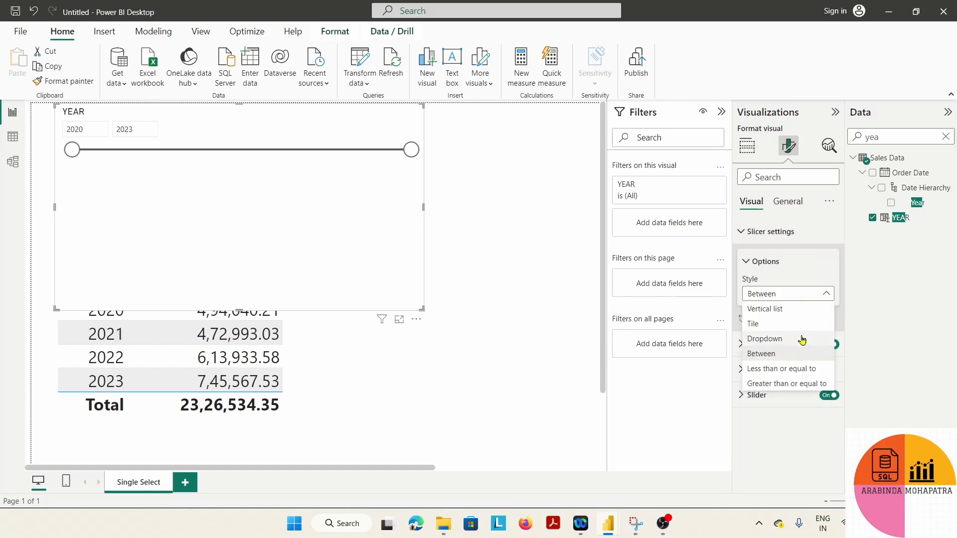
click(768, 327)
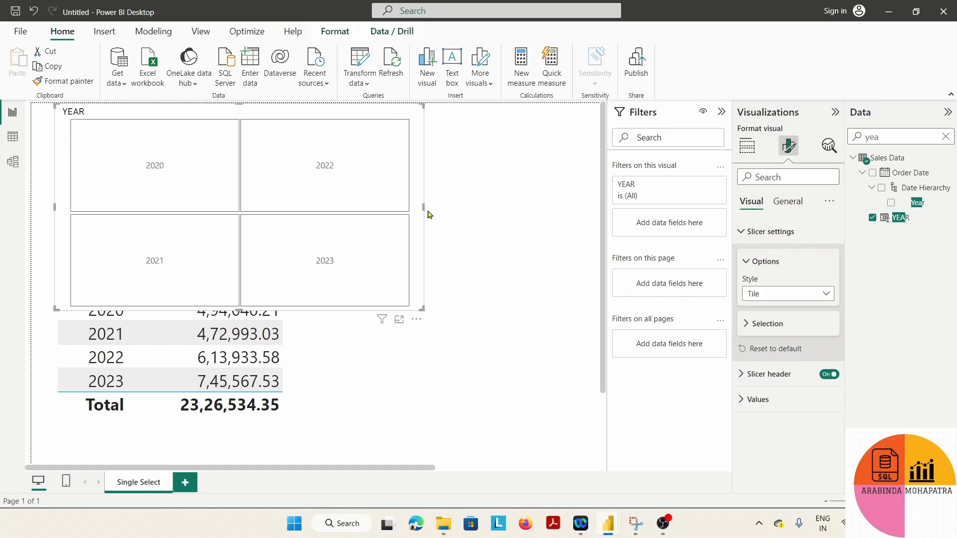
drag(423, 207, 599, 219)
drag(335, 305, 334, 221)
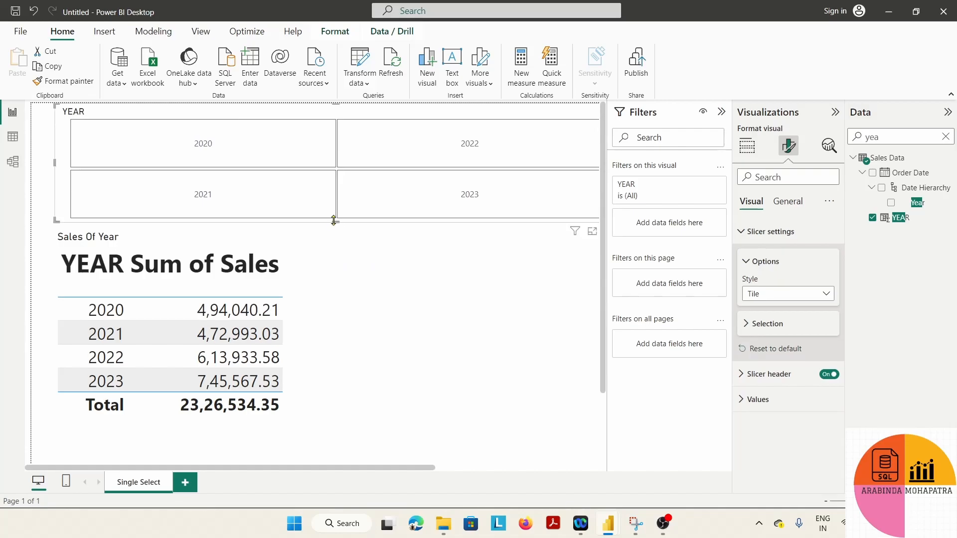
Test the YEAR slicer on the table by selecting 2020 and then 2021.
click(347, 303)
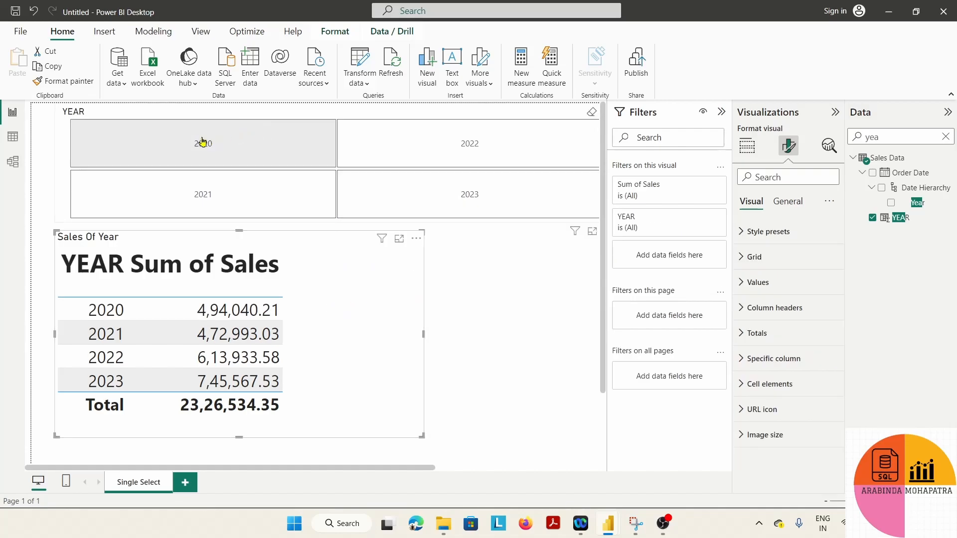
click(187, 147)
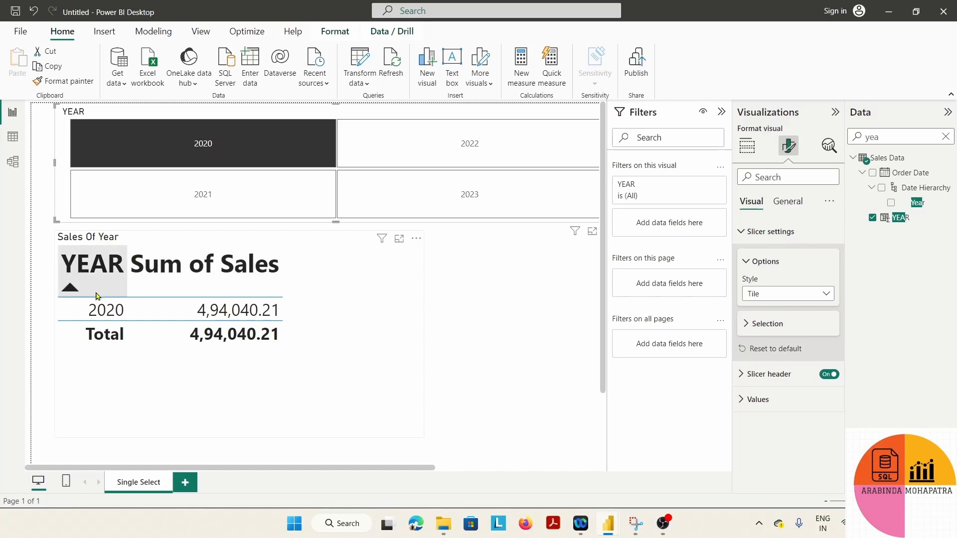
click(257, 192)
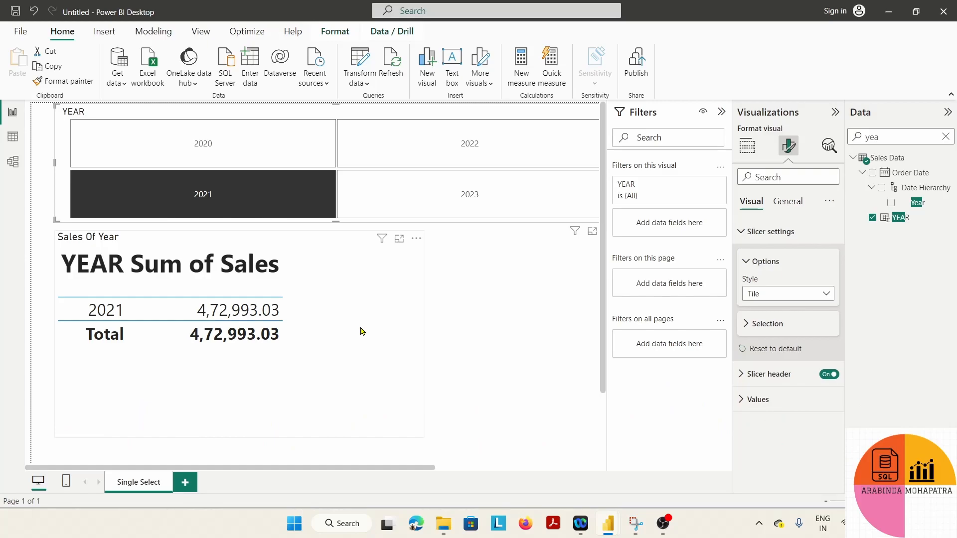
Create a new measure named "Dynamic Single Select" in the Sales Data table.
click(946, 139)
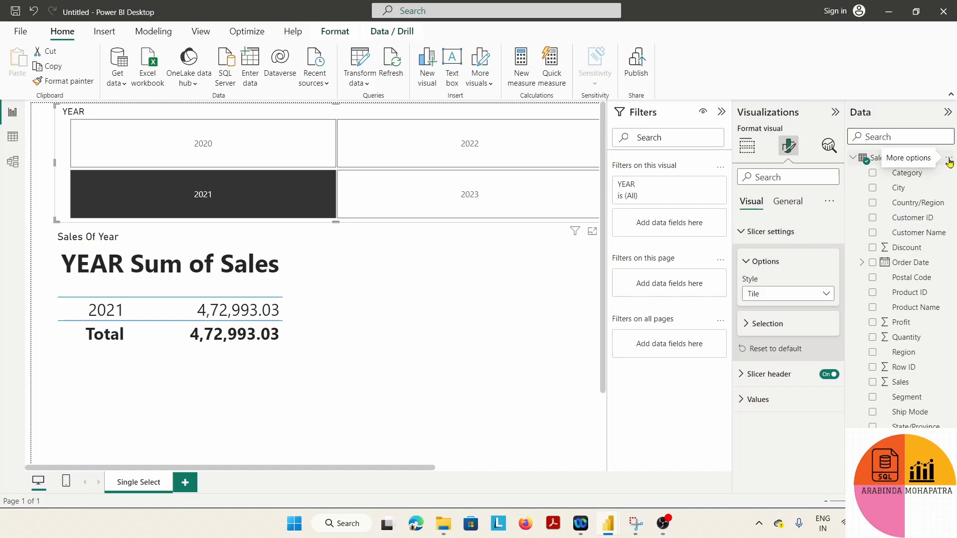
click(948, 161)
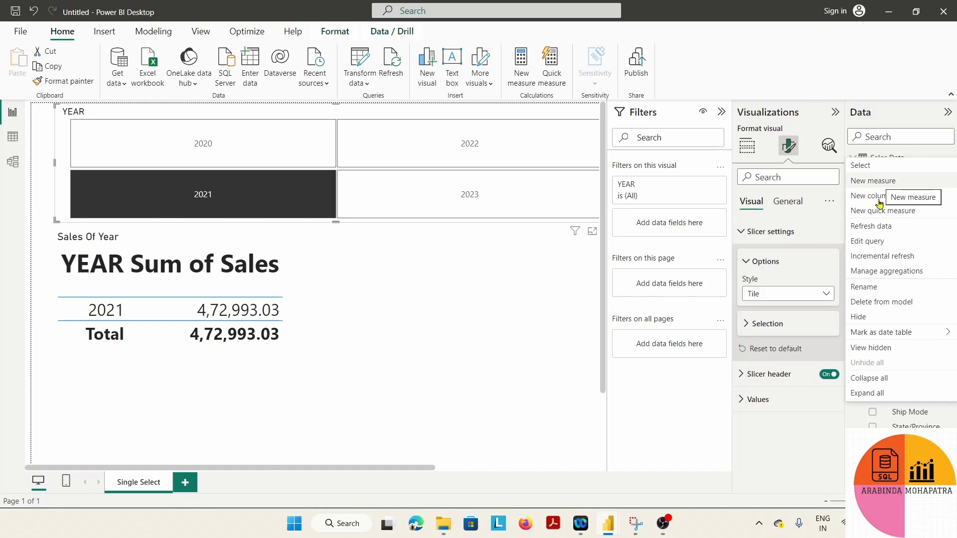
click(887, 181)
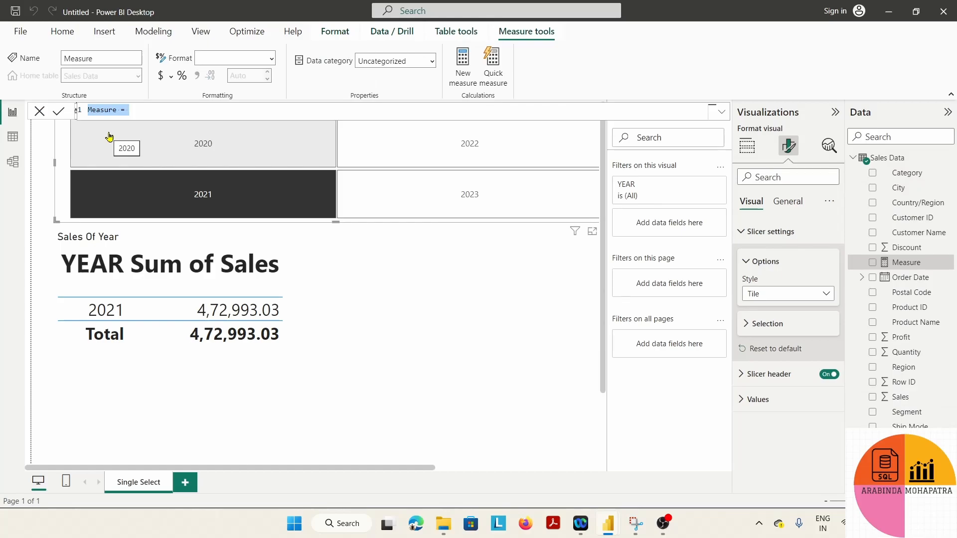
key(Caps_Lock)
text(Dy)
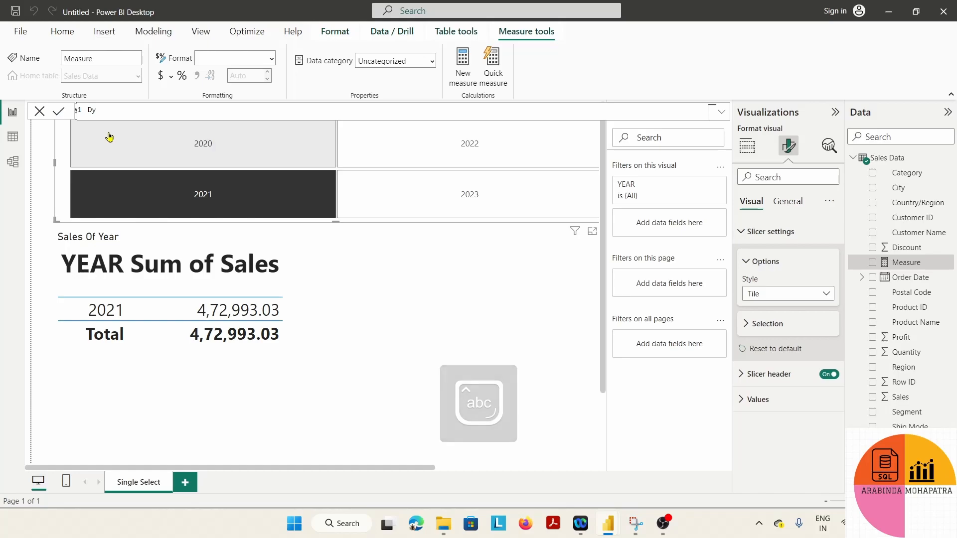
text(a)
key(BackSpace)
text(namic)
key(Caps_Lock)
text(S)
key(Caps_Lock)
text(ingle)
key(Caps_Lock)
text(S)
key(Caps_Lock)
text(elect =)
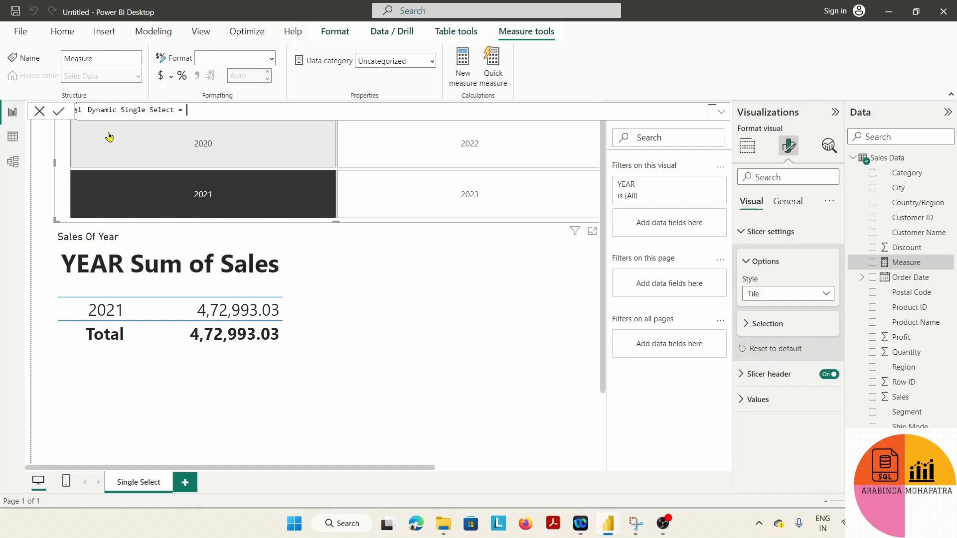
Begin the measure's formula with the text "Sale OF the Year" followed by the & operator.
key(Caps_Lock)
text(S)
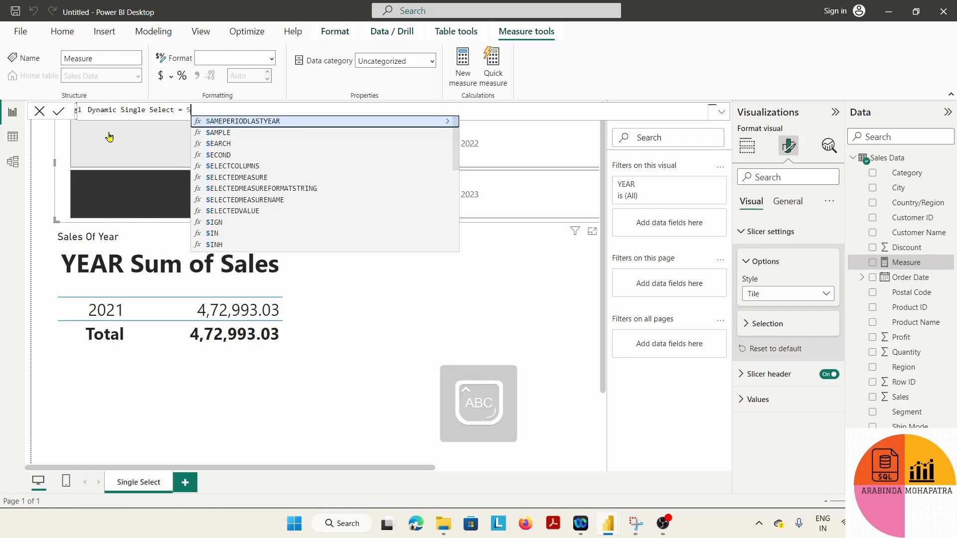
key(BackSpace)
text(")
key(Caps_Lock)
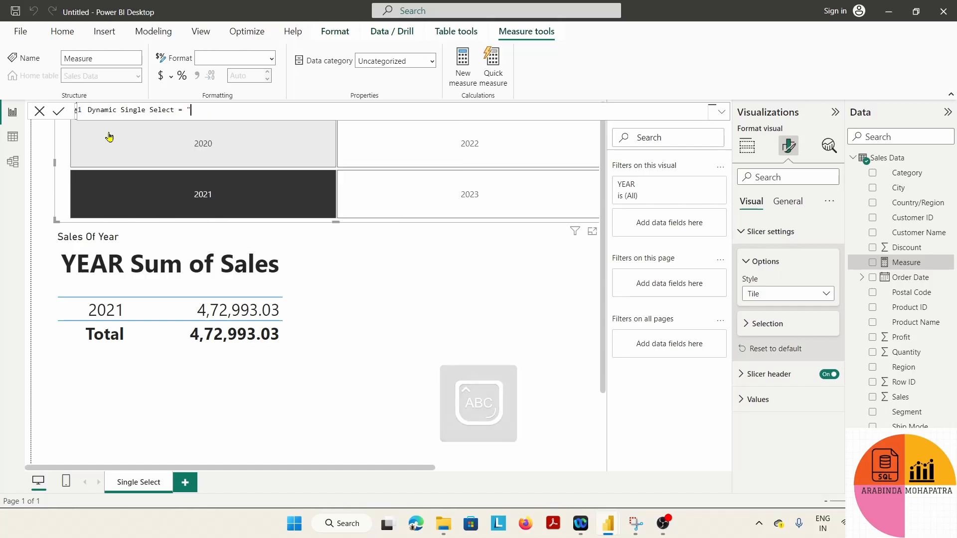
text(Sale)
key(Caps_Lock)
text(OF)
key(Caps_Lock)
text(the)
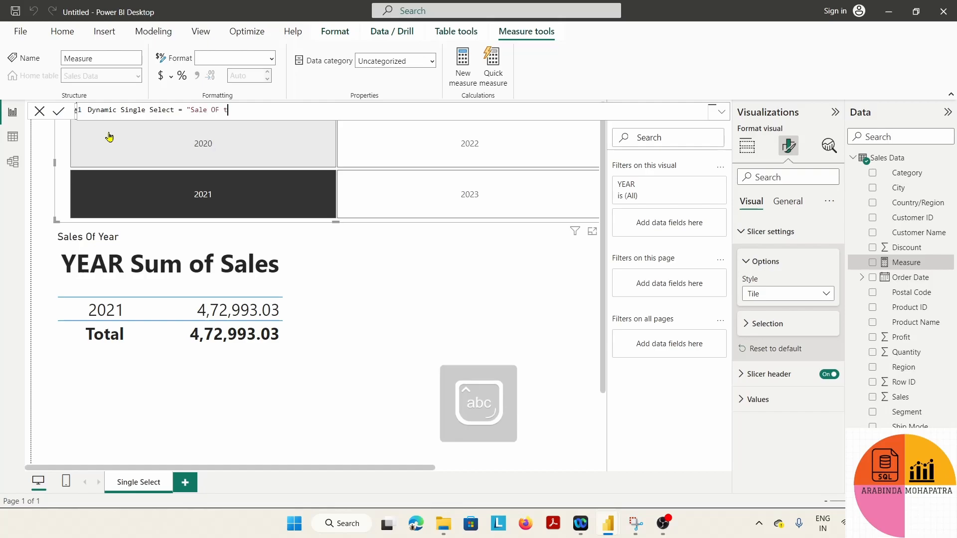
key(Caps_Lock)
text(Y)
key(Caps_Lock)
text(ear" &)
Append the SELECTEDVALUE function to the formula with 'Sales Data'[YEAR] as its column.
key(Caps_Lock)
text(SELE)
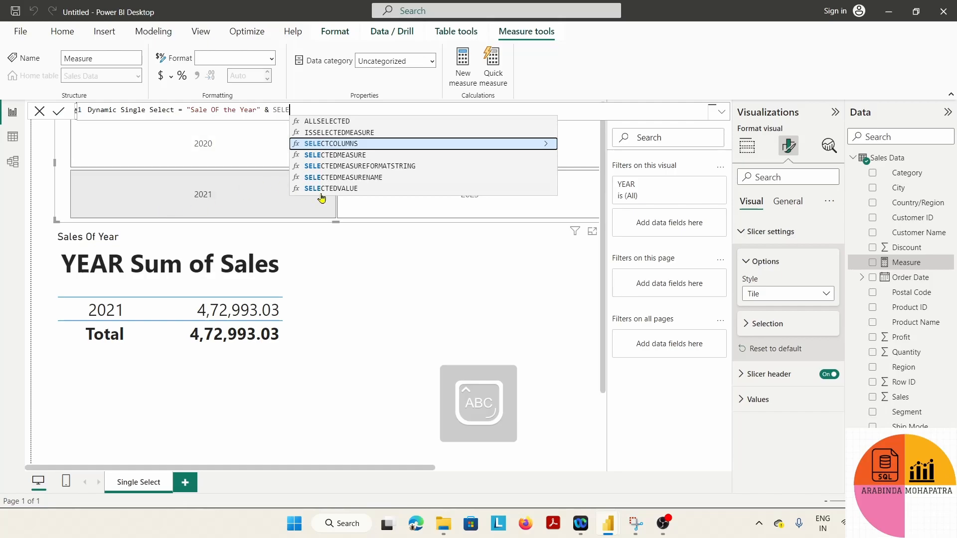
double_click(337, 189)
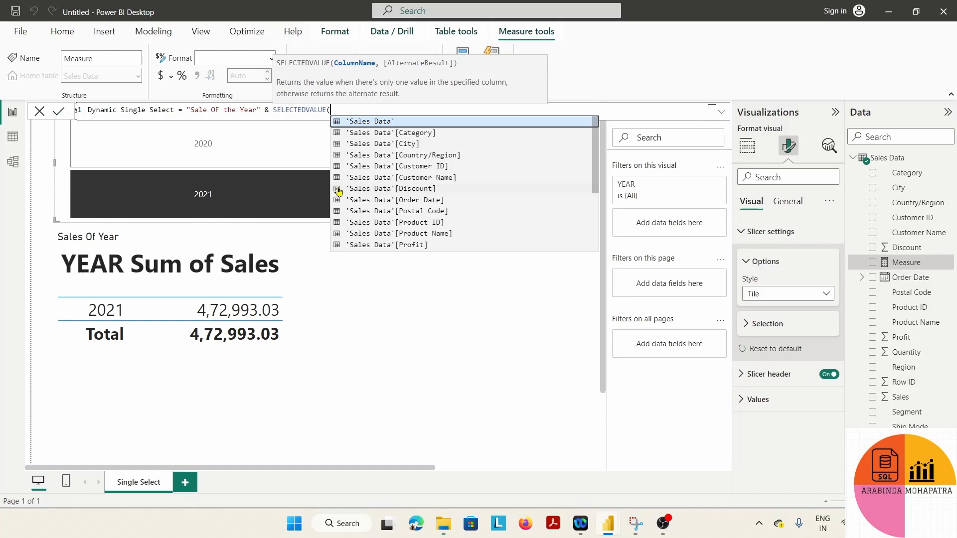
key(alt)
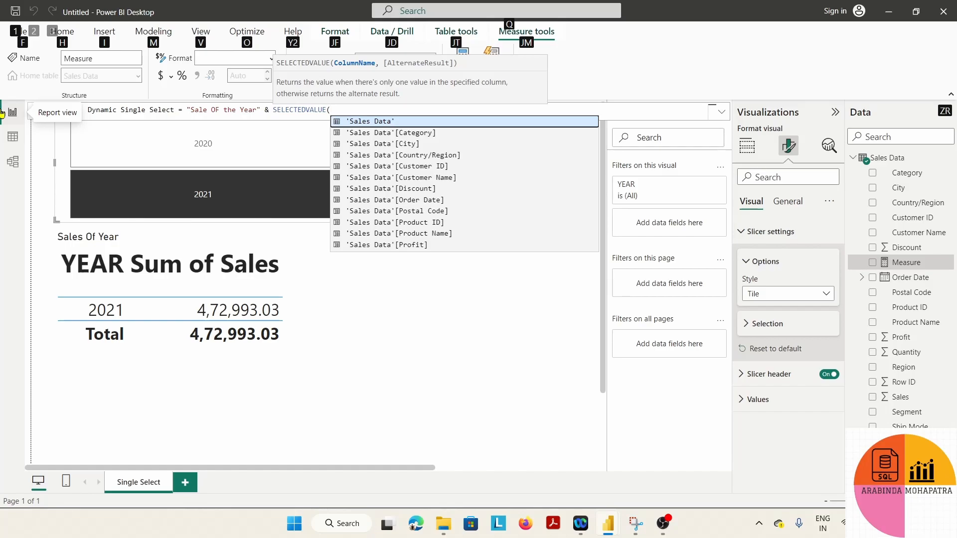
key(y)
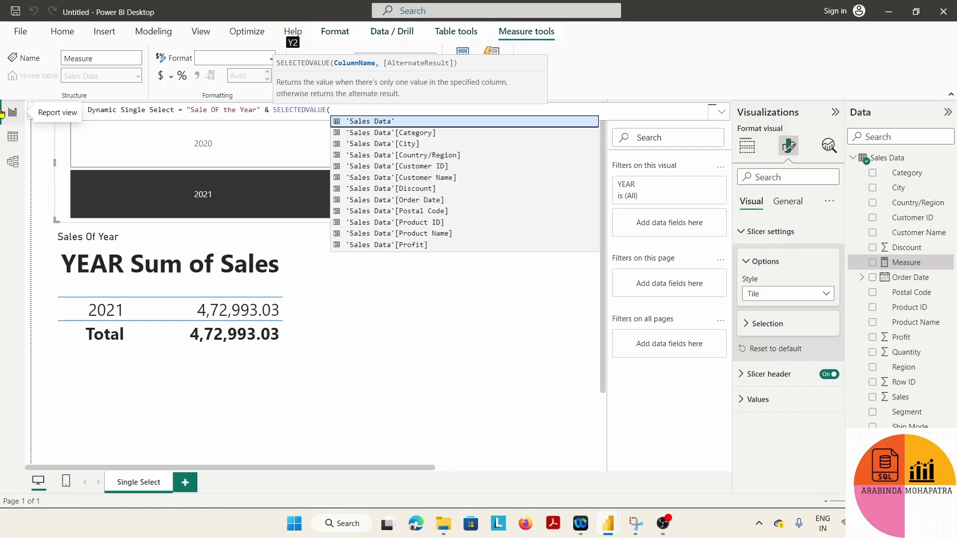
scroll(448, 211, down, 3)
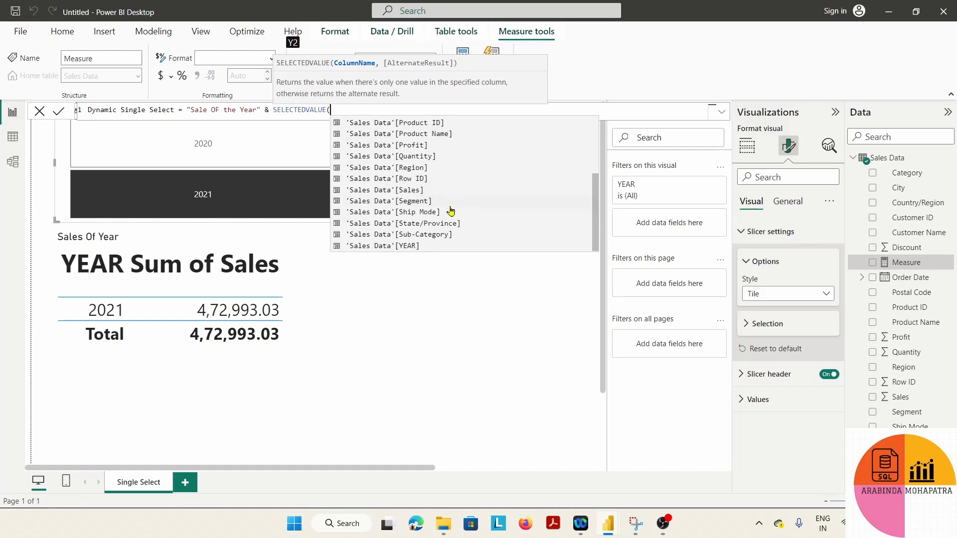
click(408, 245)
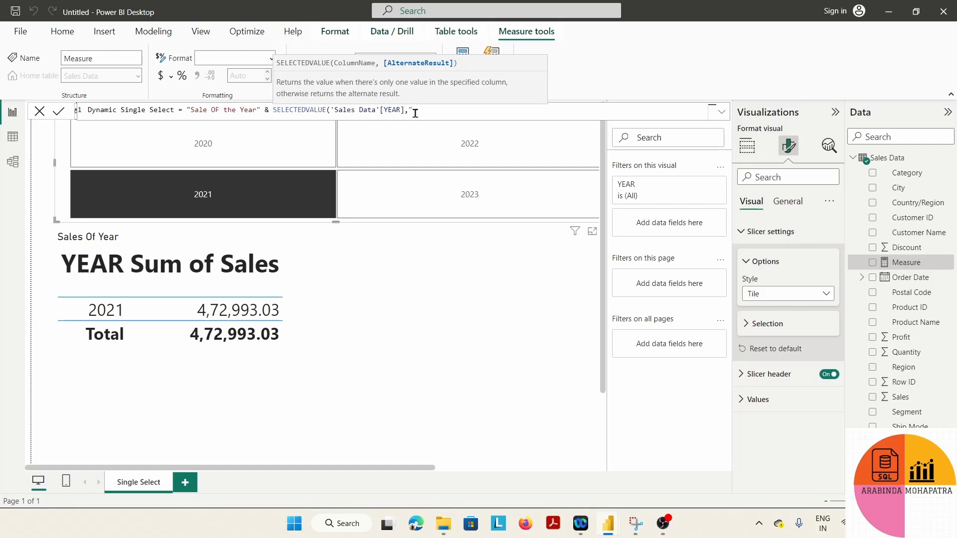
Enter "Multi Value Selected" as the alternate result of SELECTEDVALUE and close the function.
text(M)
key(Caps_Lock)
text(ulti)
key(Caps_Lock)
text(V)
key(Caps_Lock)
text(alue)
key(Caps_Lock)
text(S)
key(Caps_Lock)
text(elected")
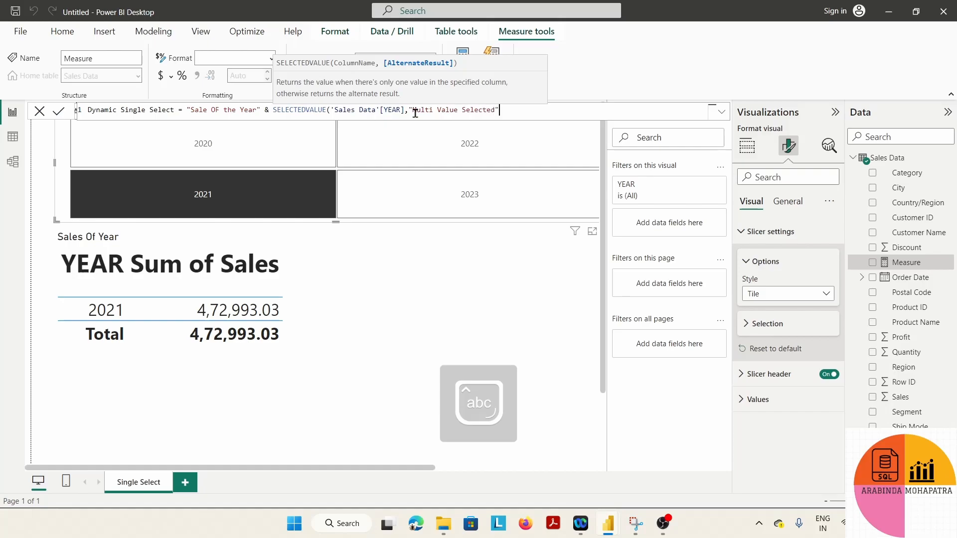
text())
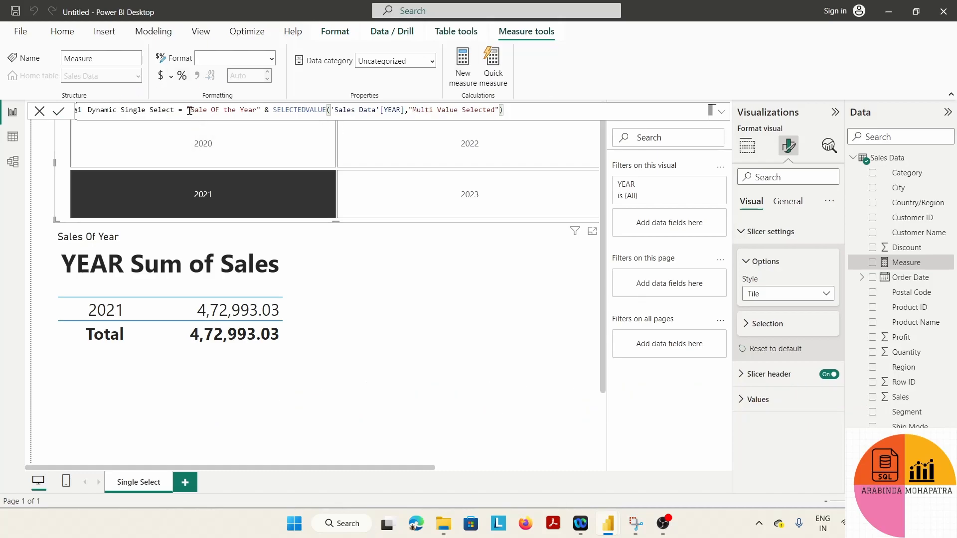
drag(187, 110, 261, 110)
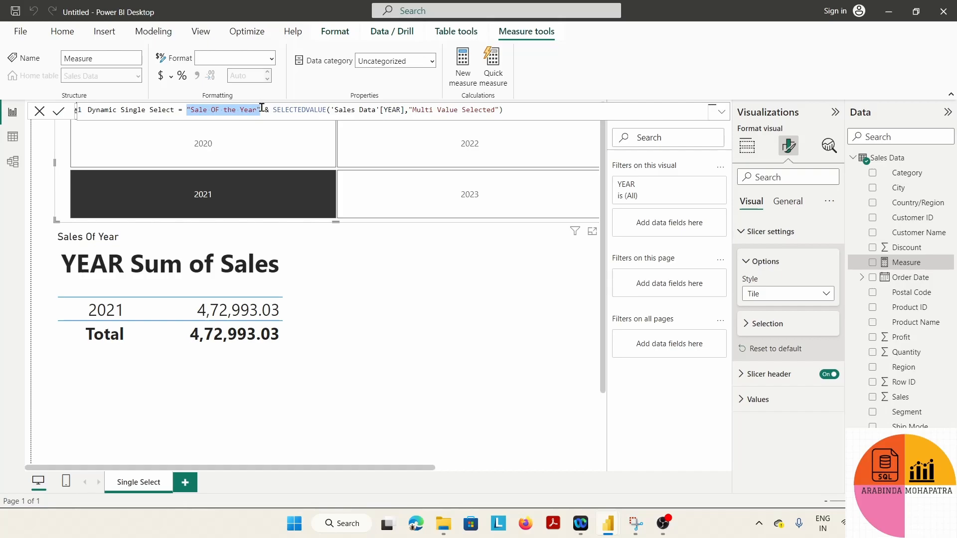
double_click(269, 109)
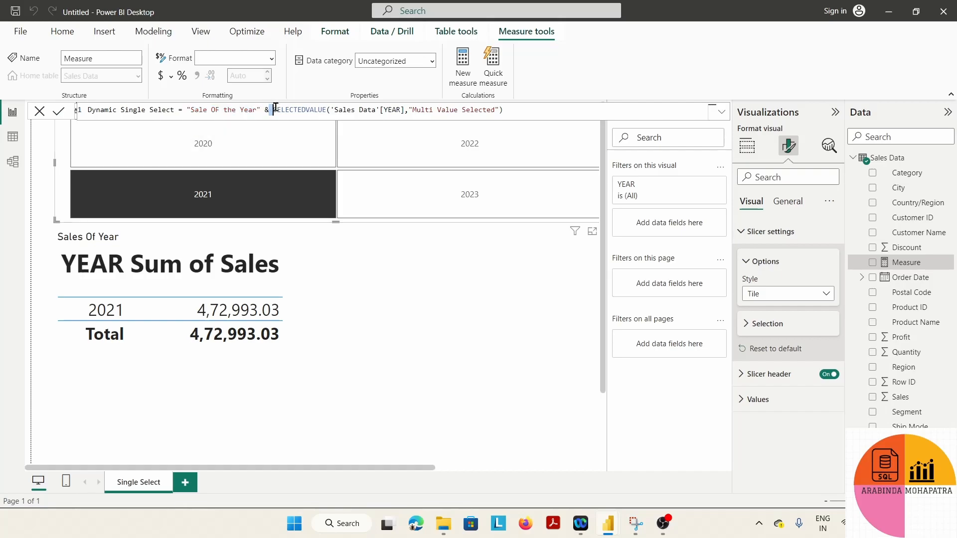
Examine the SELECTEDVALUE part of the measure formula against the 2021 selection in the YEAR slicer.
mouse_move(273, 109)
mouse_down()
mouse_move(325, 111)
mouse_move(273, 109)
mouse_up()
double_click(282, 109)
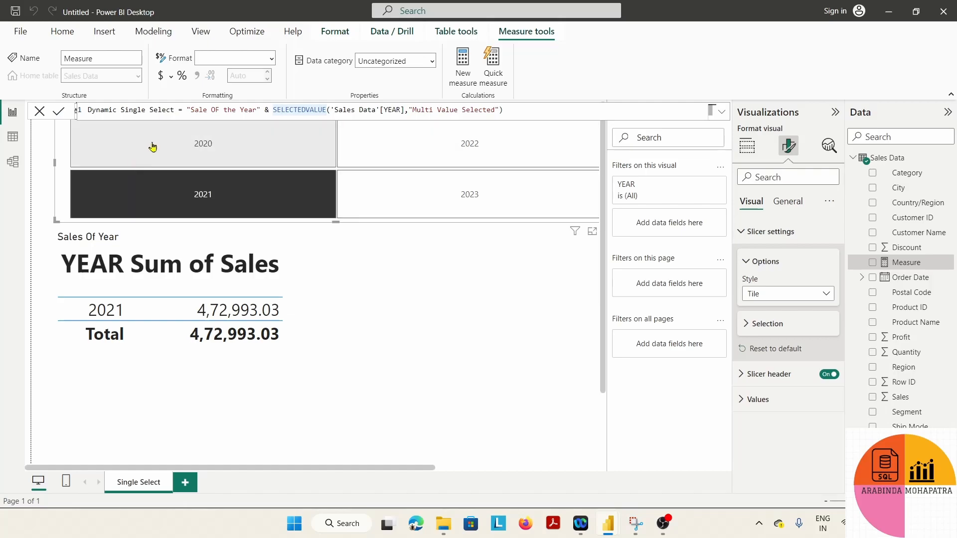
click(211, 201)
click(211, 208)
click(227, 189)
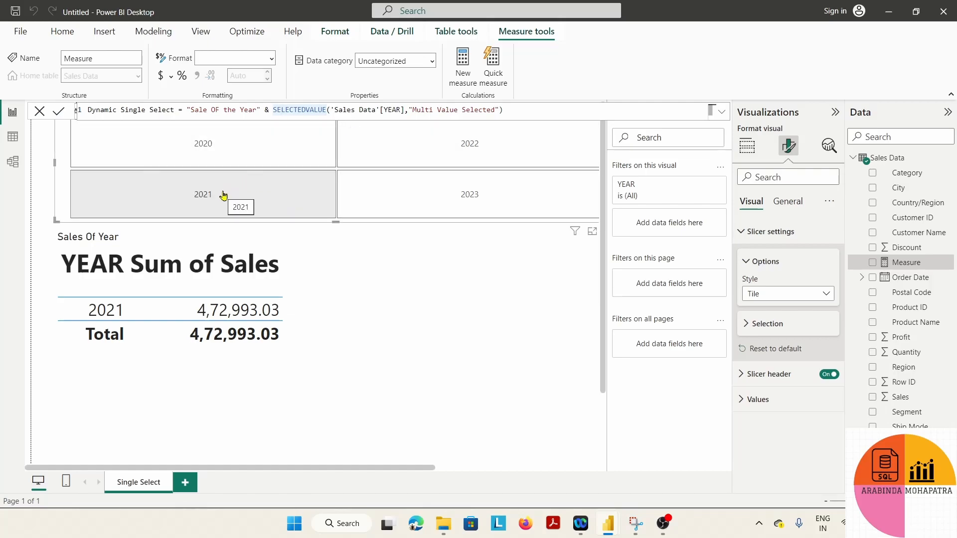
click(224, 195)
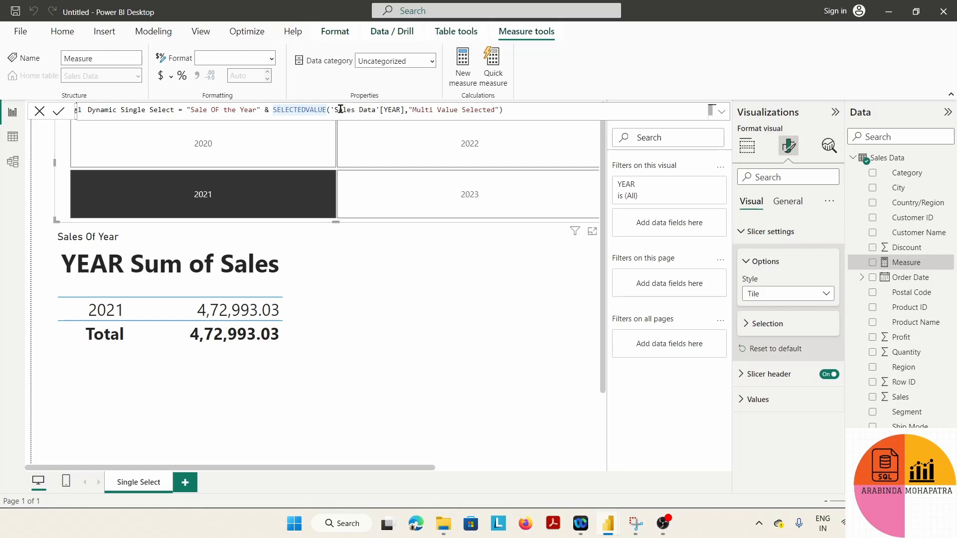
click(284, 196)
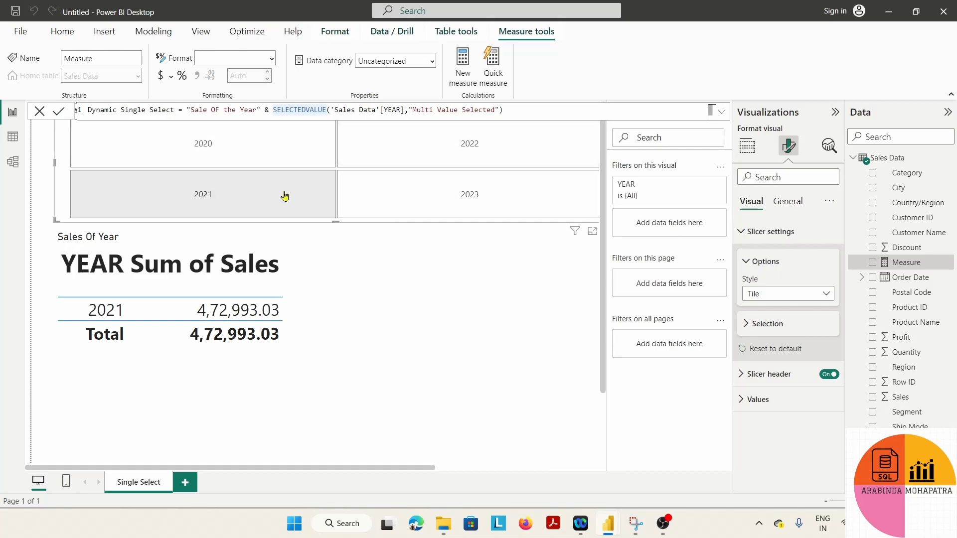
click(284, 195)
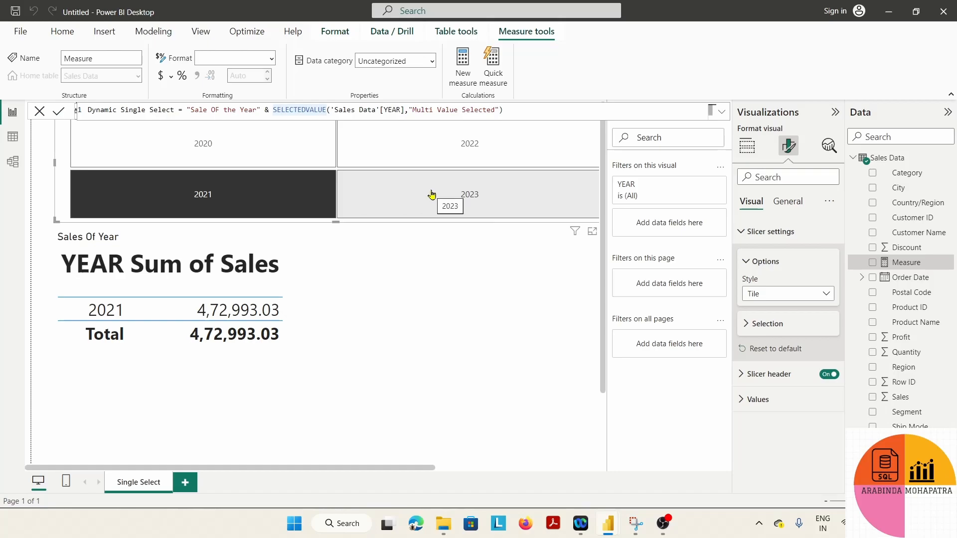
click(268, 197)
click(267, 197)
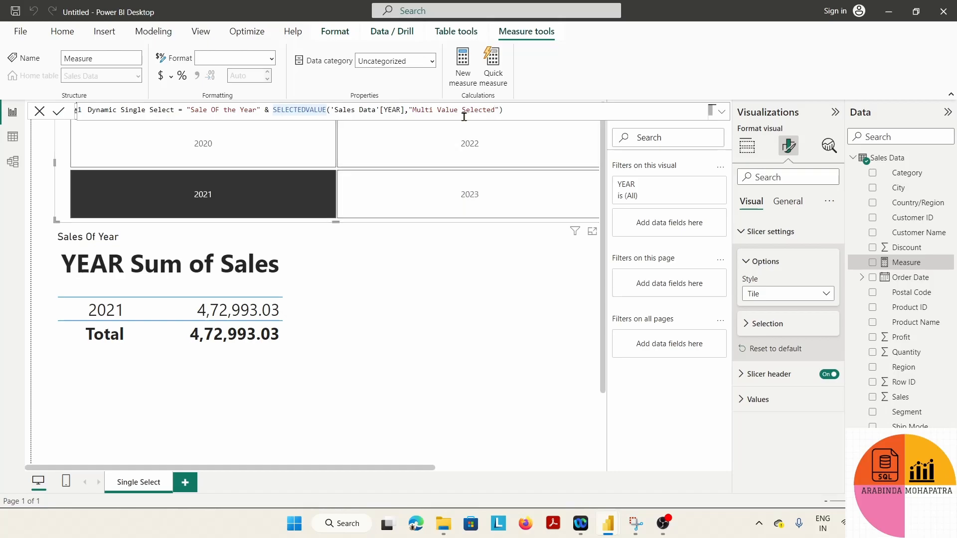
Review the "Multi Value Selected" alternate result and commit the Dynamic Single Select measure.
drag(411, 110, 491, 110)
click(516, 111)
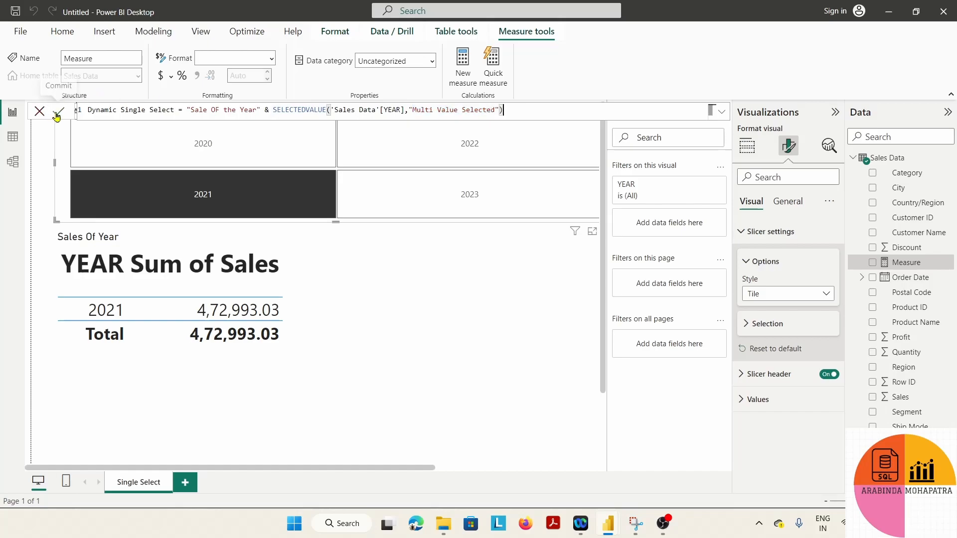
key(Return)
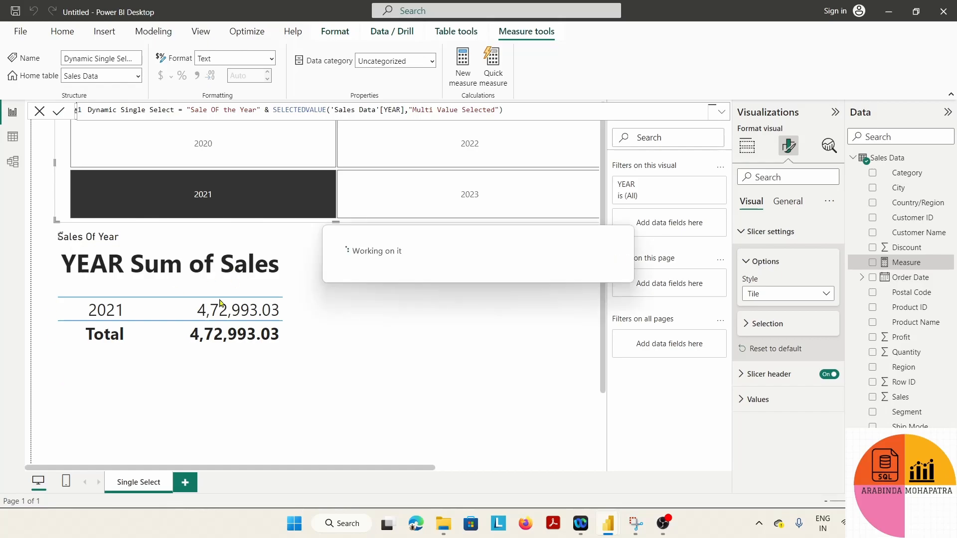
click(503, 309)
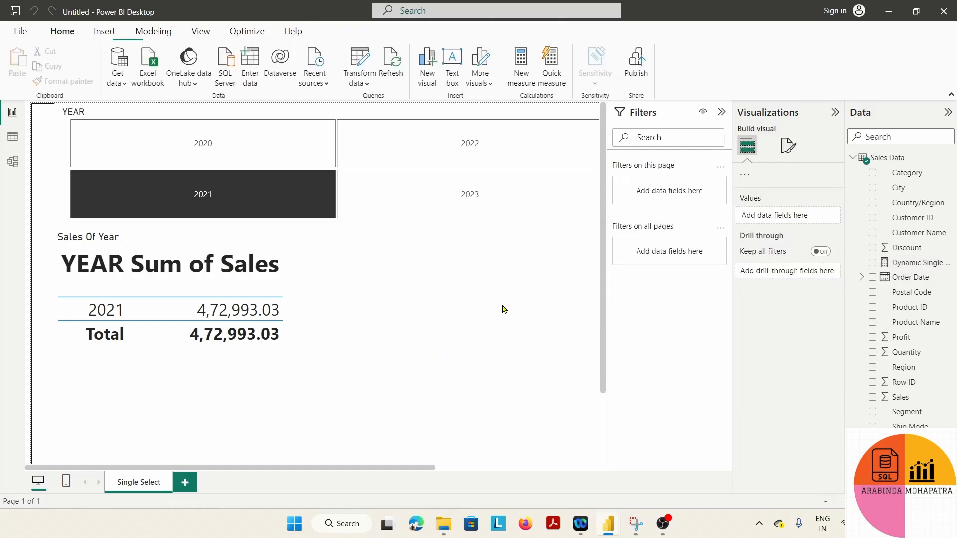
Base the sales table's title text on the Dynamic Single Select measure as a field value, and check it with 2020 selected in the slicer.
click(341, 347)
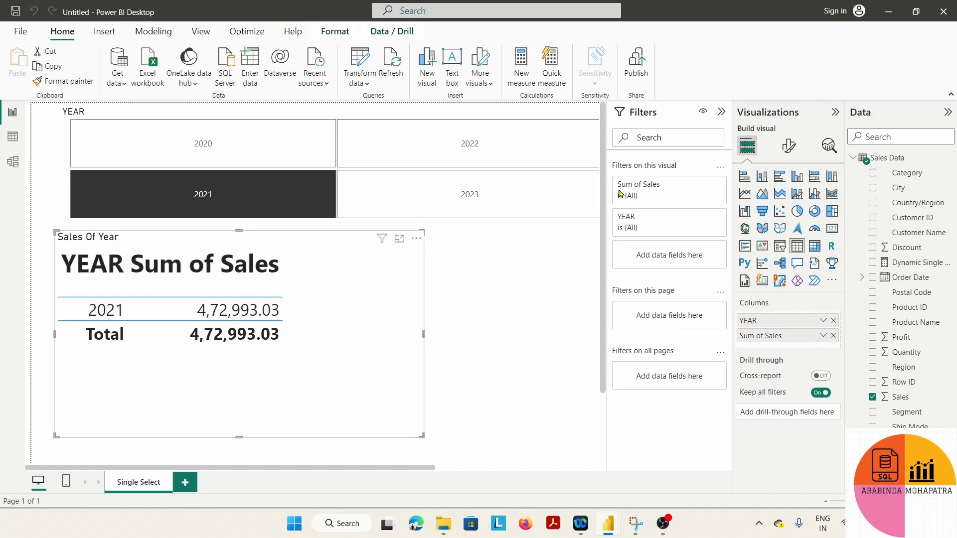
click(794, 146)
click(787, 202)
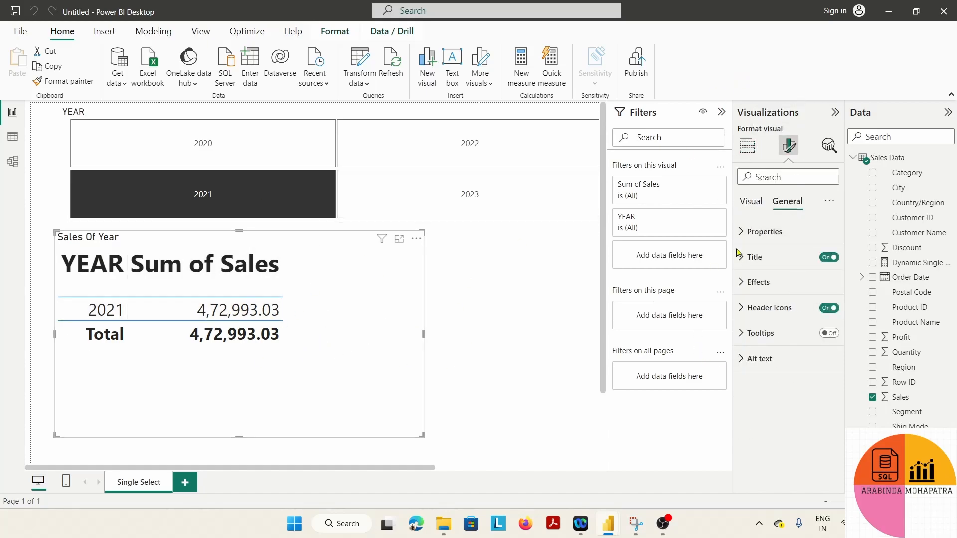
click(742, 259)
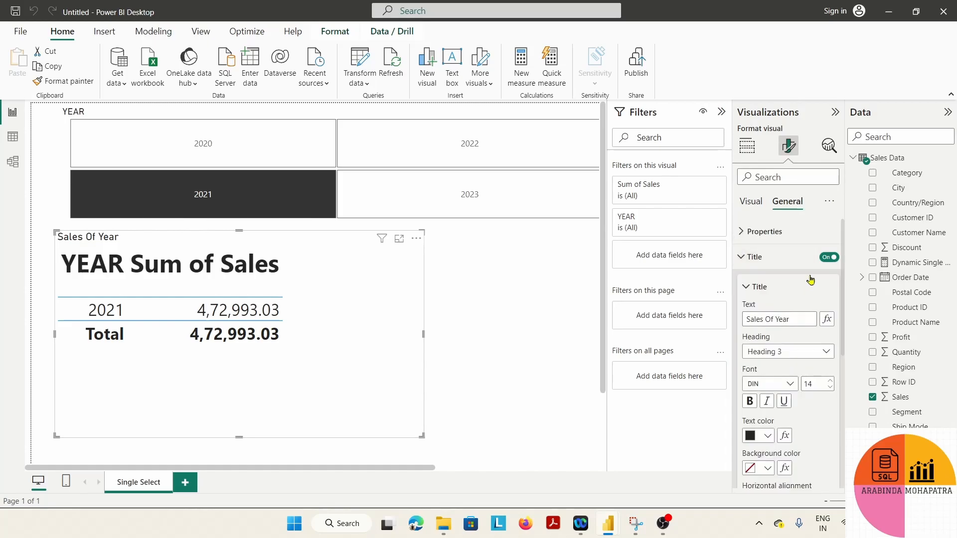
click(827, 320)
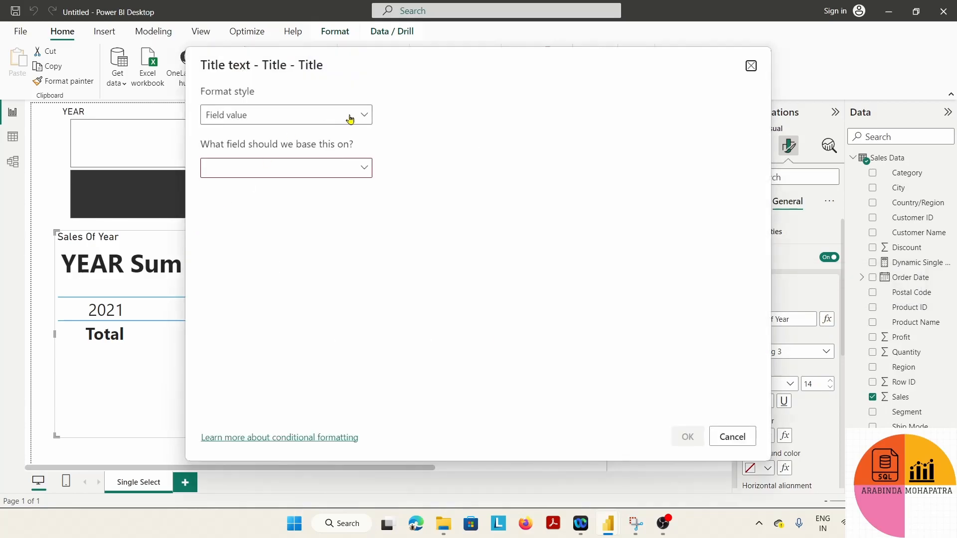
click(230, 118)
click(240, 136)
click(239, 172)
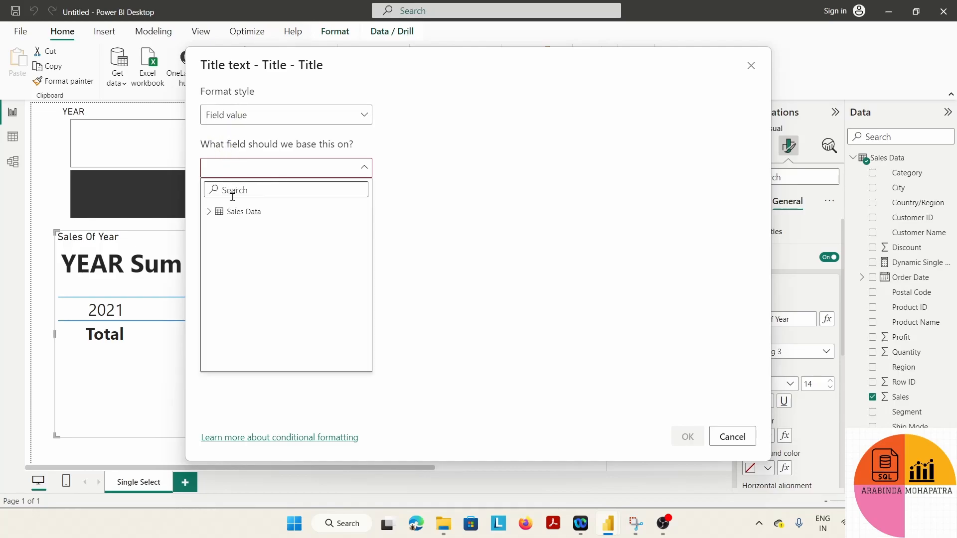
text(dy)
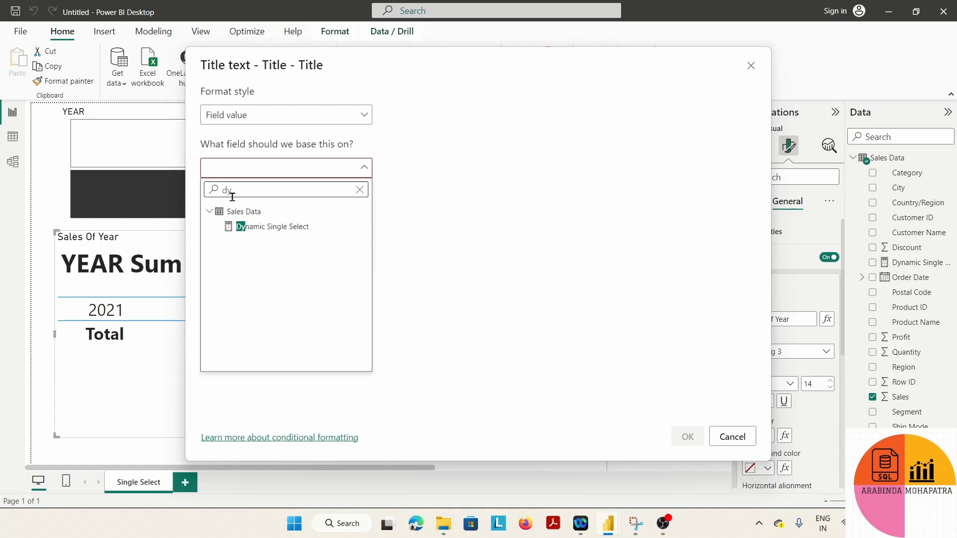
click(245, 227)
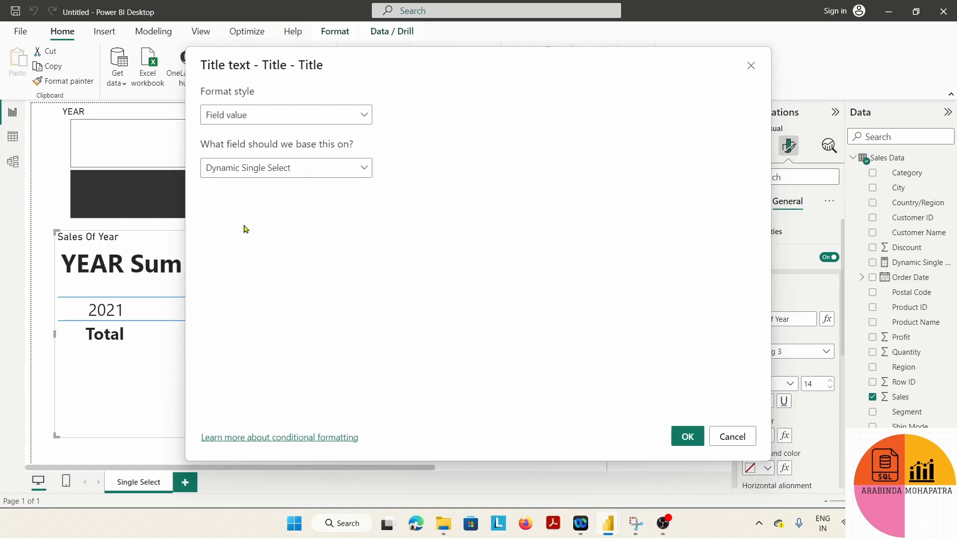
click(686, 437)
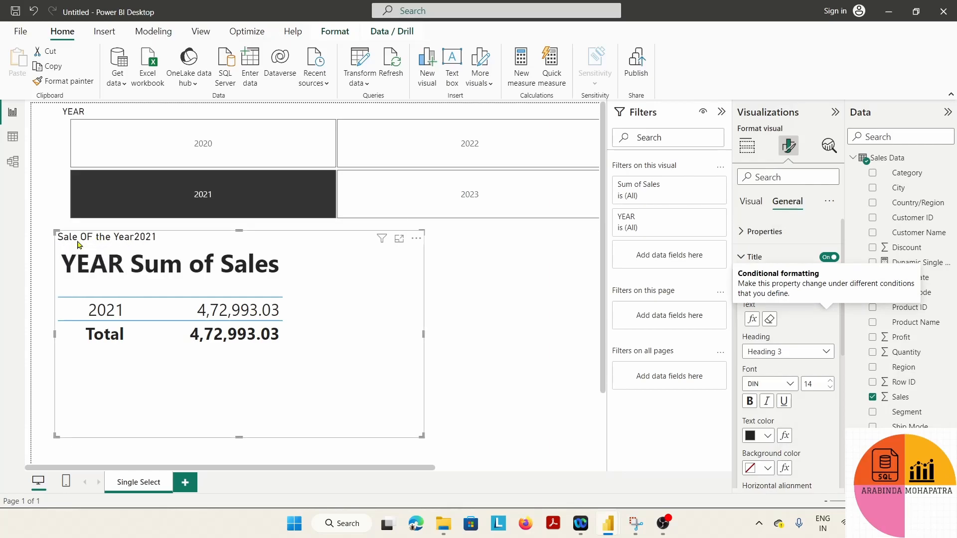
click(215, 152)
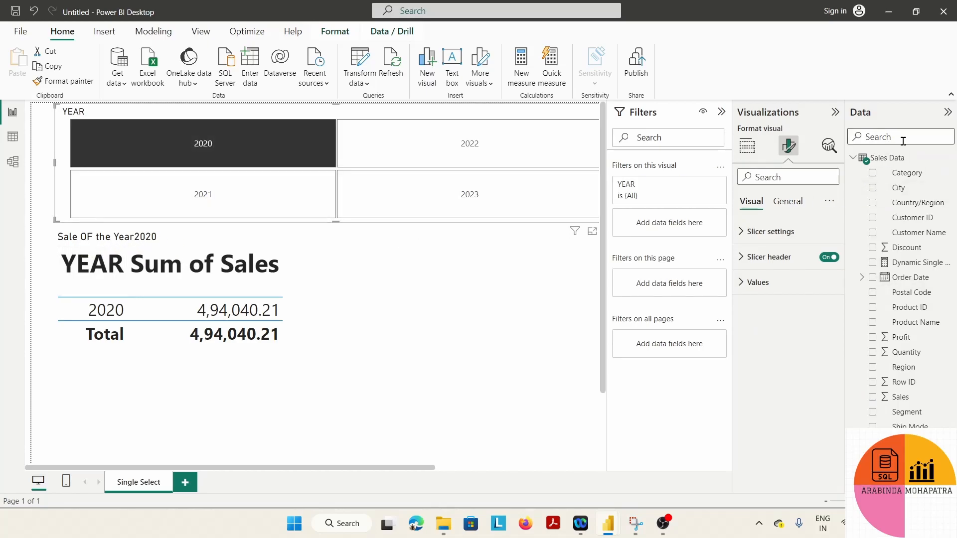
Find the Dynamic Single Select measure and add a spaced hyphen after "Sale OF the Year" inside its text string.
text(dyn)
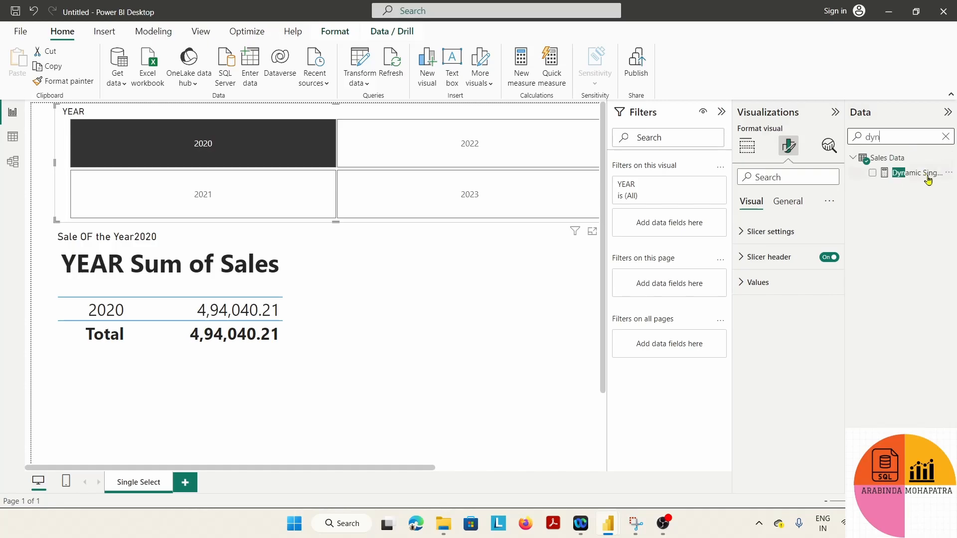
click(897, 173)
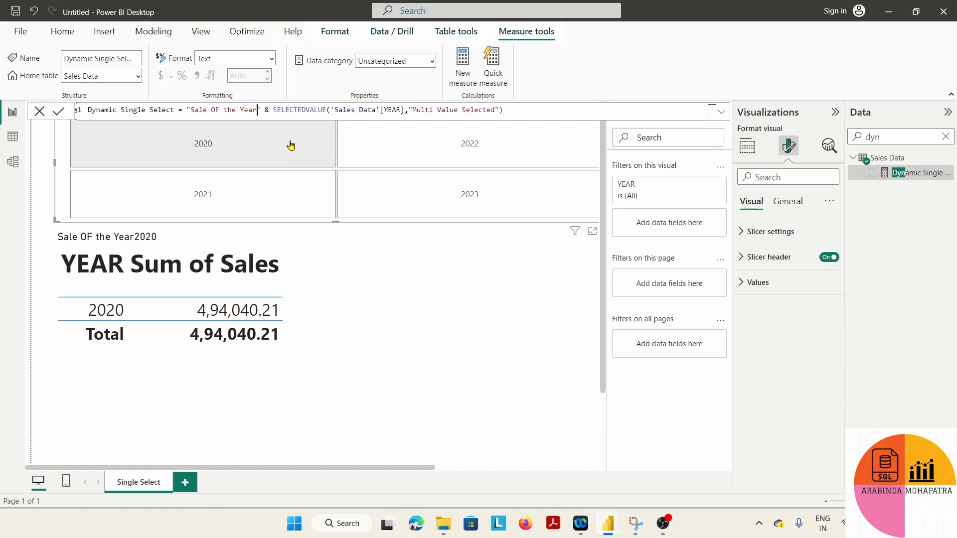
text(-)
click(57, 114)
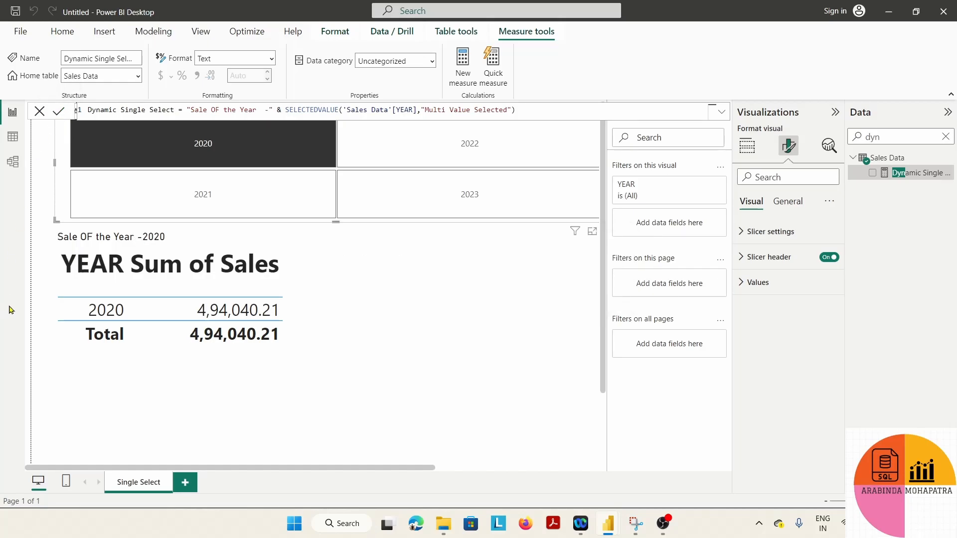
click(535, 387)
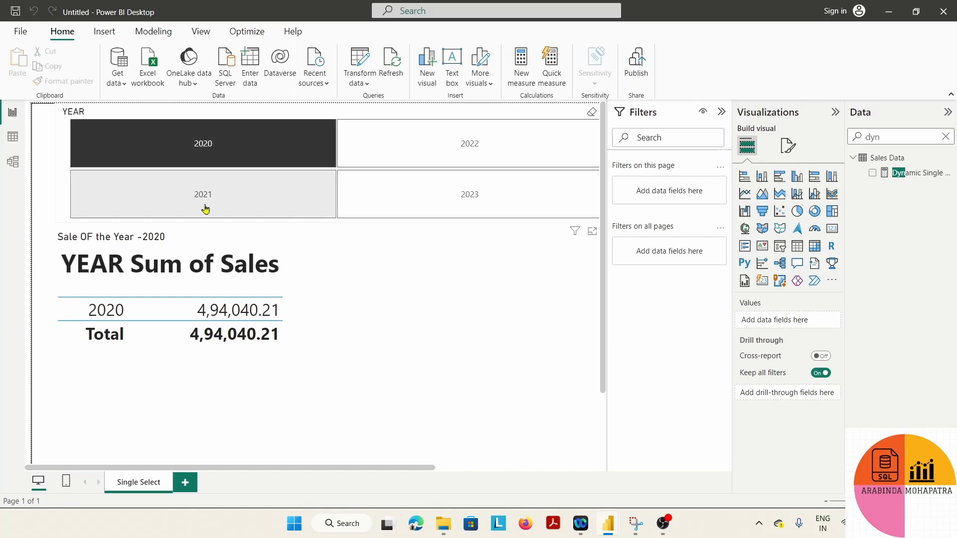
Test the dynamic title by selecting 2021, 2023, and both years together in the YEAR slicer.
click(259, 197)
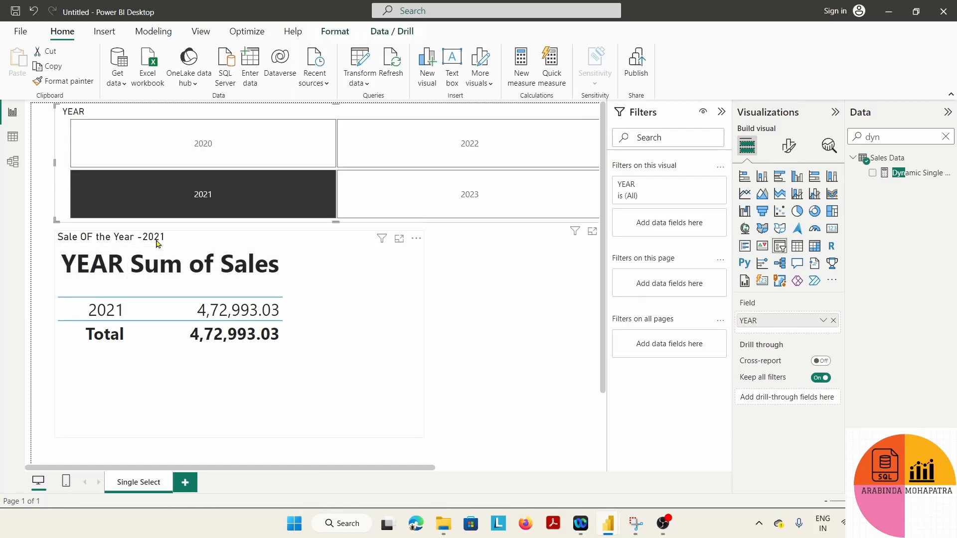
click(435, 188)
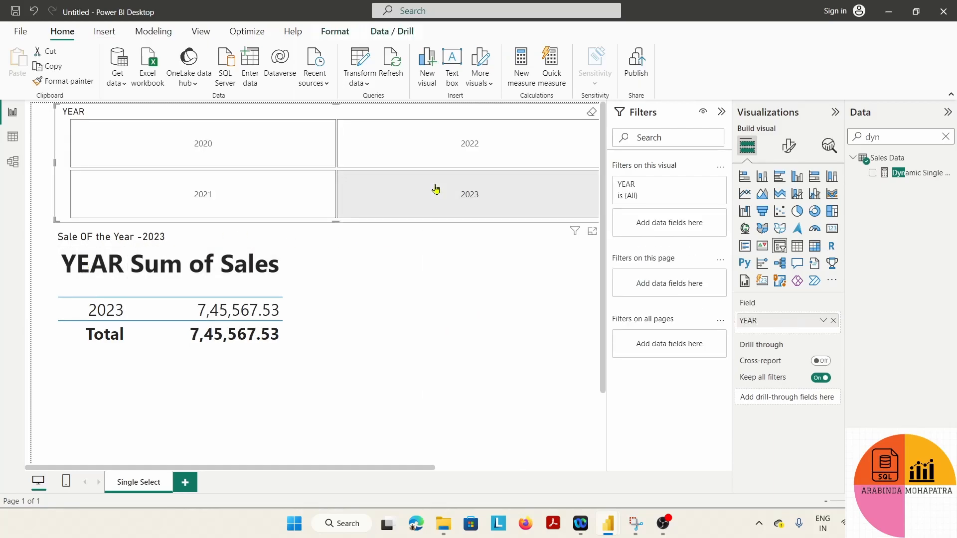
ctrl+click(278, 187)
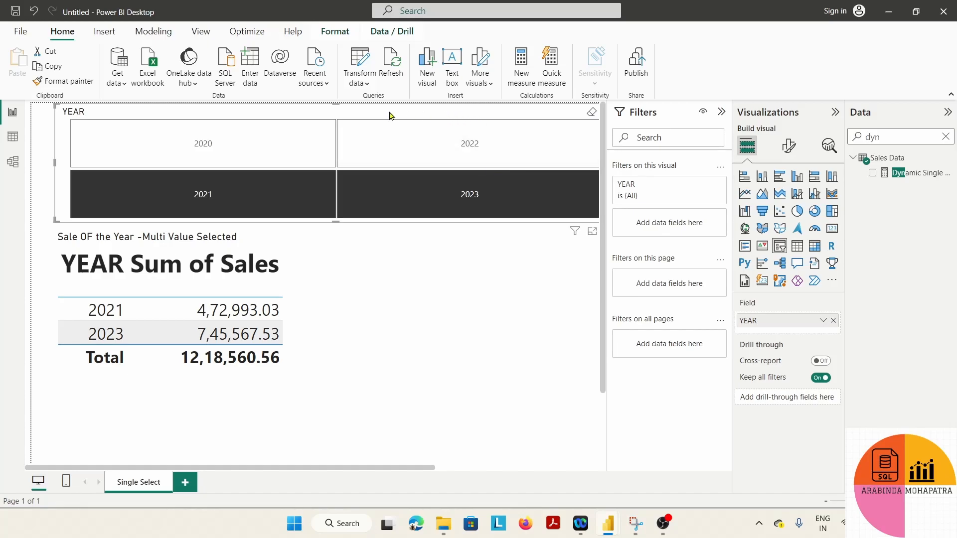
Inspect the YEAR slicer's single-select and multi-select settings.
click(788, 145)
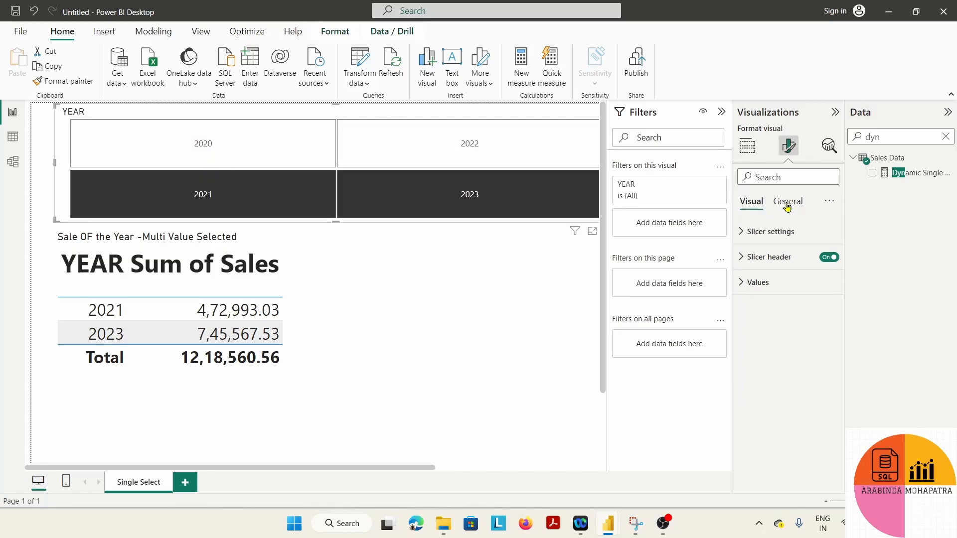
click(750, 232)
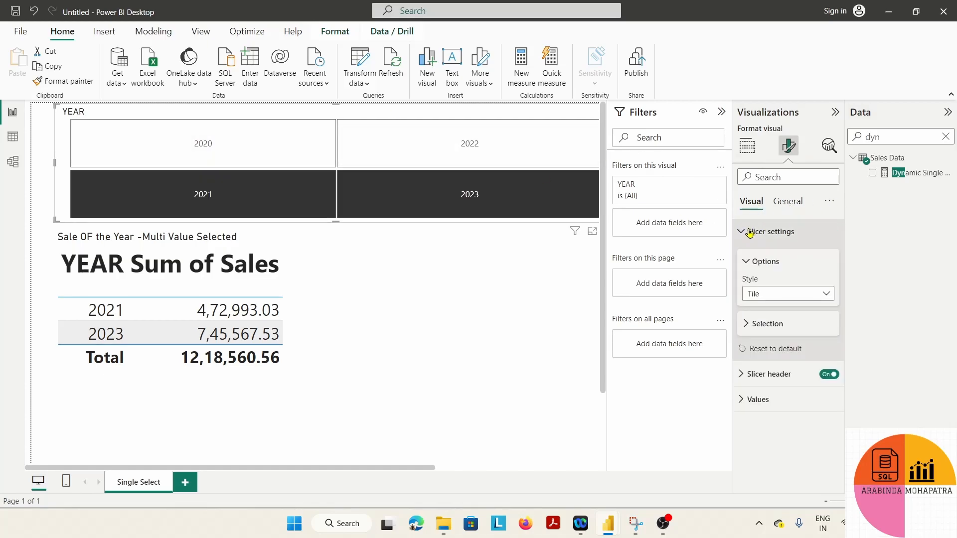
click(745, 326)
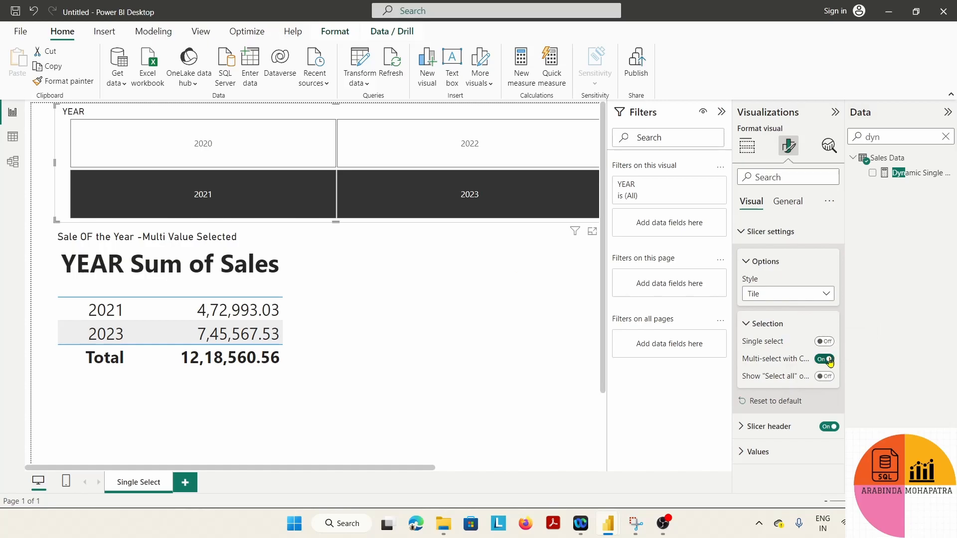
click(438, 344)
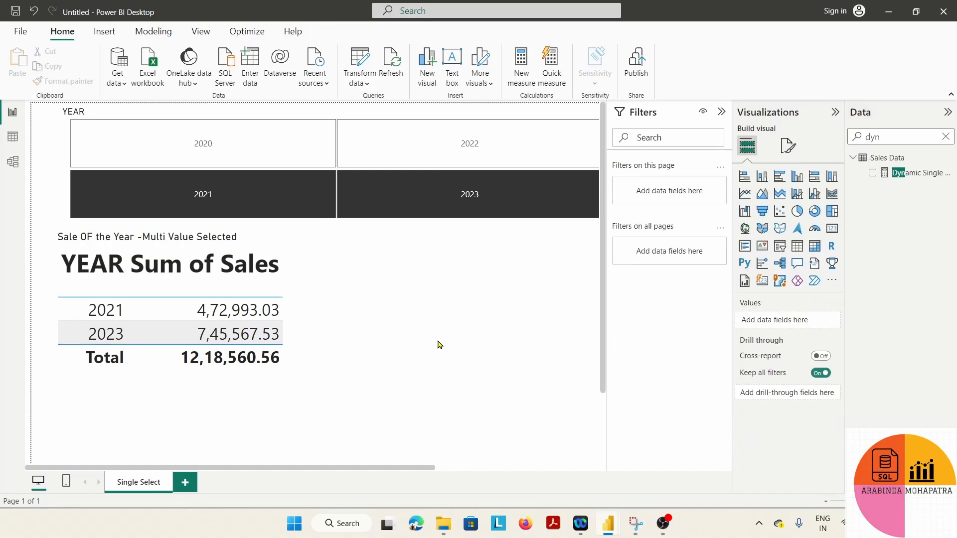
Test the table title by adding 2020 to the selected years and by selecting 2020 alone in the YEAR slicer.
click(204, 144)
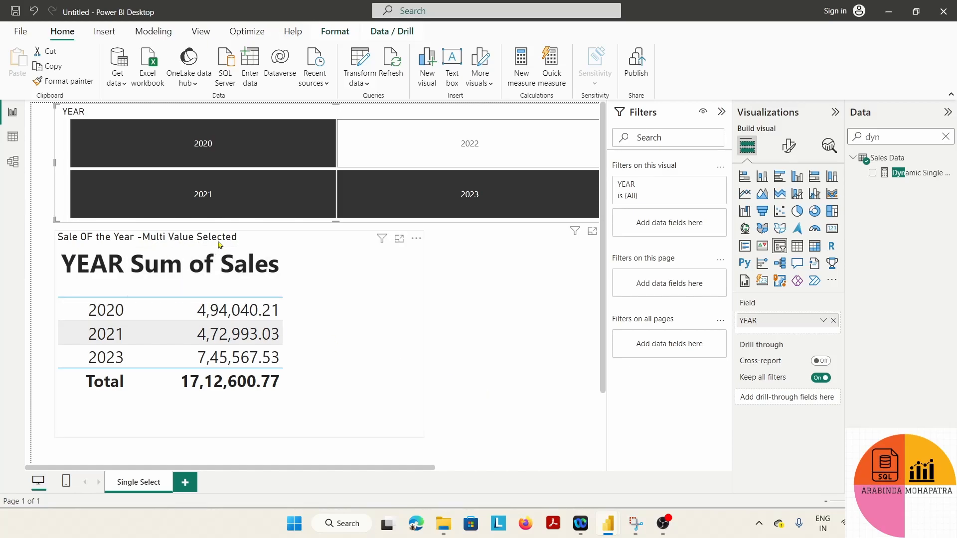
click(239, 191)
click(259, 148)
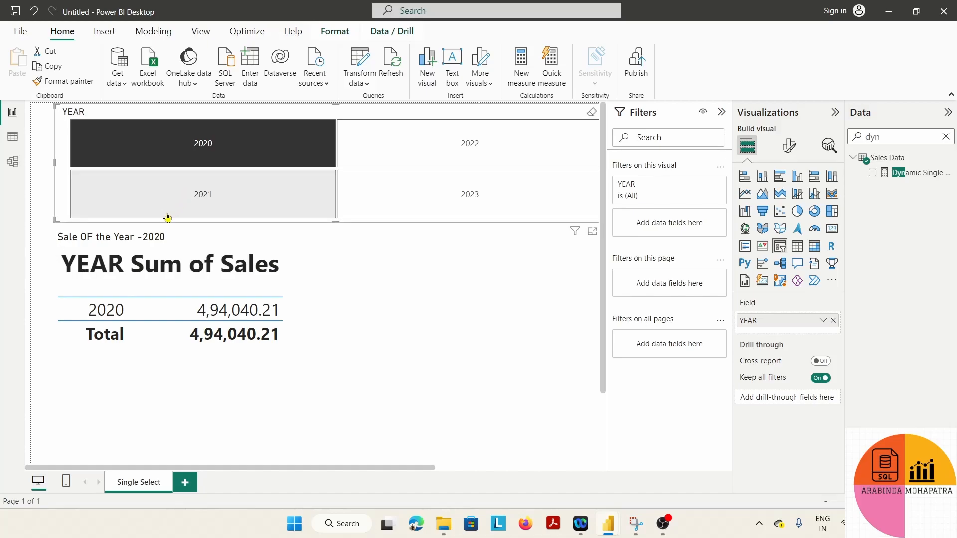
click(192, 144)
click(193, 139)
click(192, 139)
click(205, 126)
click(203, 125)
click(203, 126)
click(220, 139)
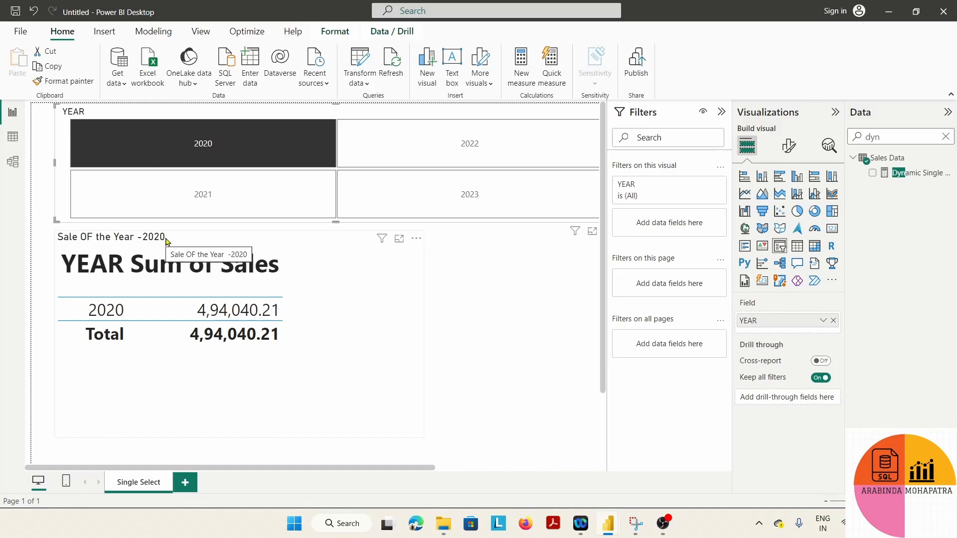
click(238, 149)
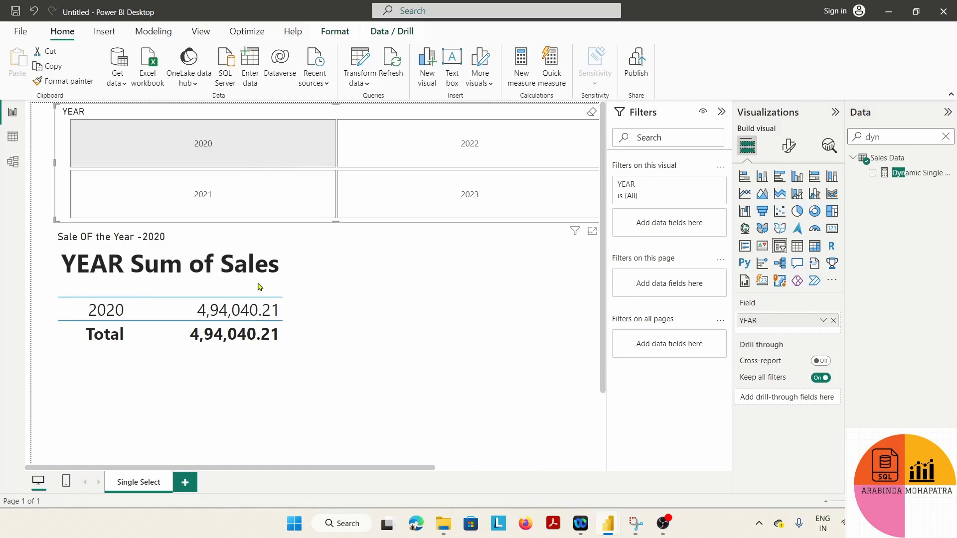
Add a new report page and name it "Multi Select".
click(185, 482)
right_click(195, 482)
click(229, 440)
text(Dyn)
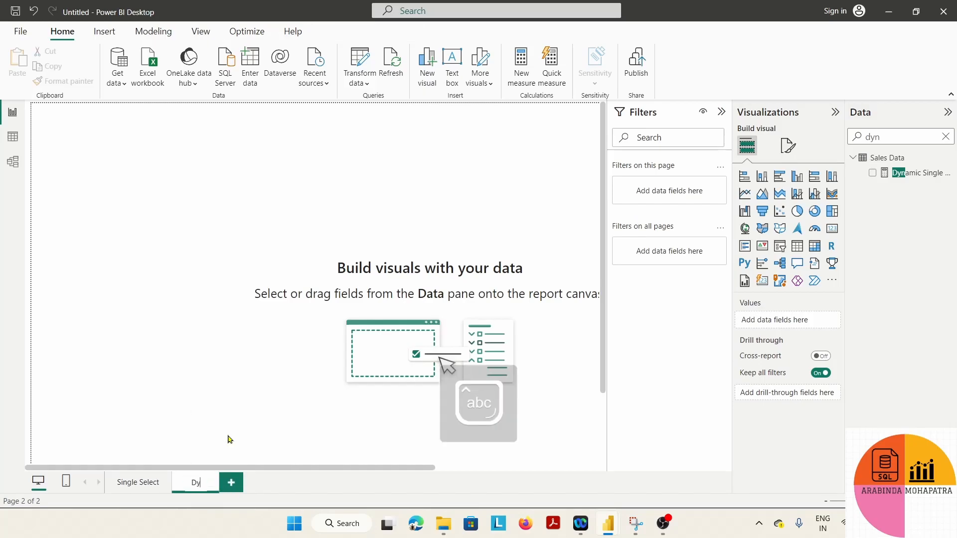
key(BackSpace)
key(BackSpace)
key(BackSpace)
text(Multi Select)
click(265, 262)
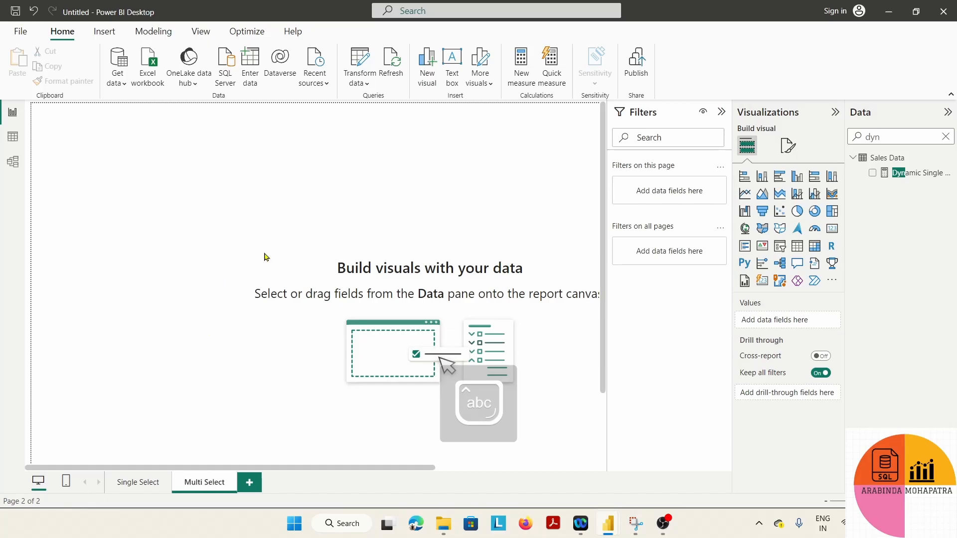
Create a new measure in the Sales Data table and name it "Dynnamic Multi Select".
right_click(909, 172)
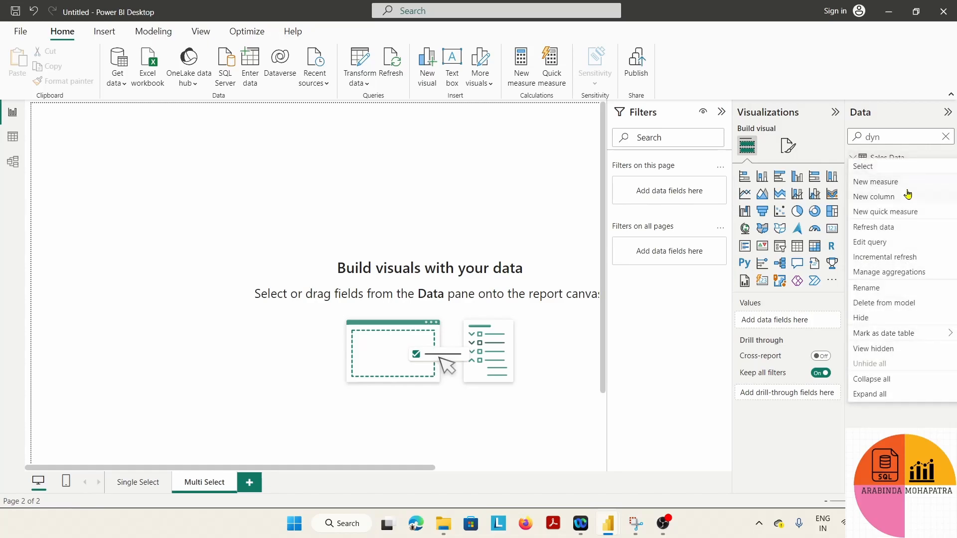
click(876, 181)
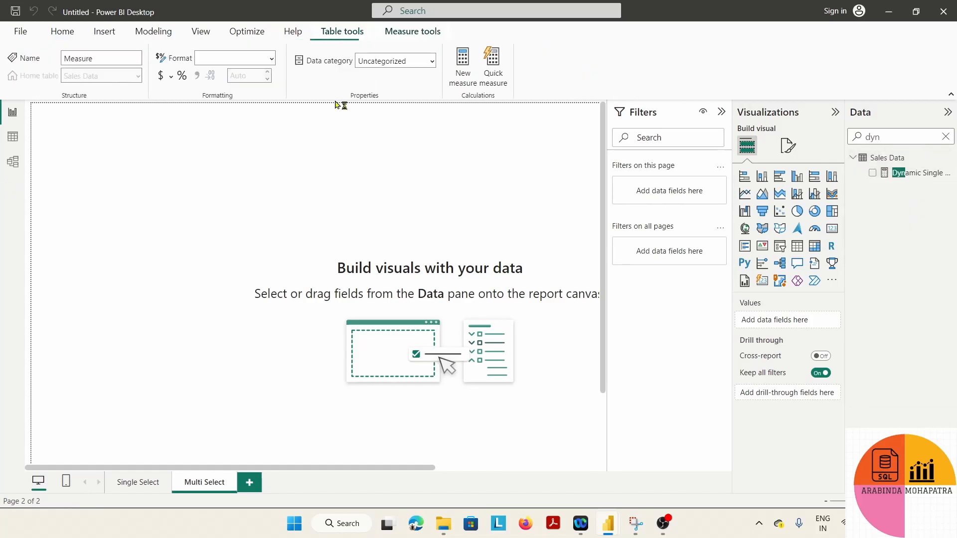
double_click(97, 108)
key(Caps_Lock)
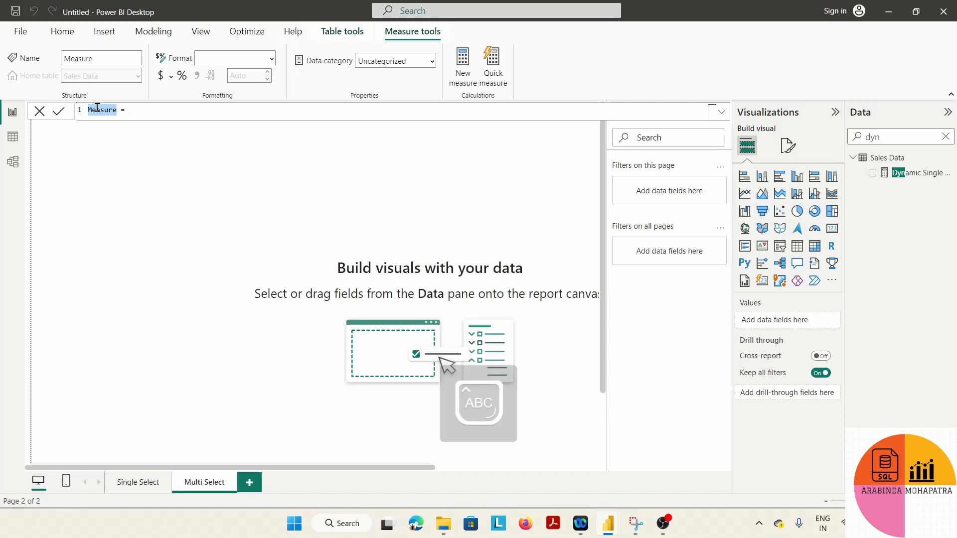
text(D)
key(Caps_Lock)
text(yn)
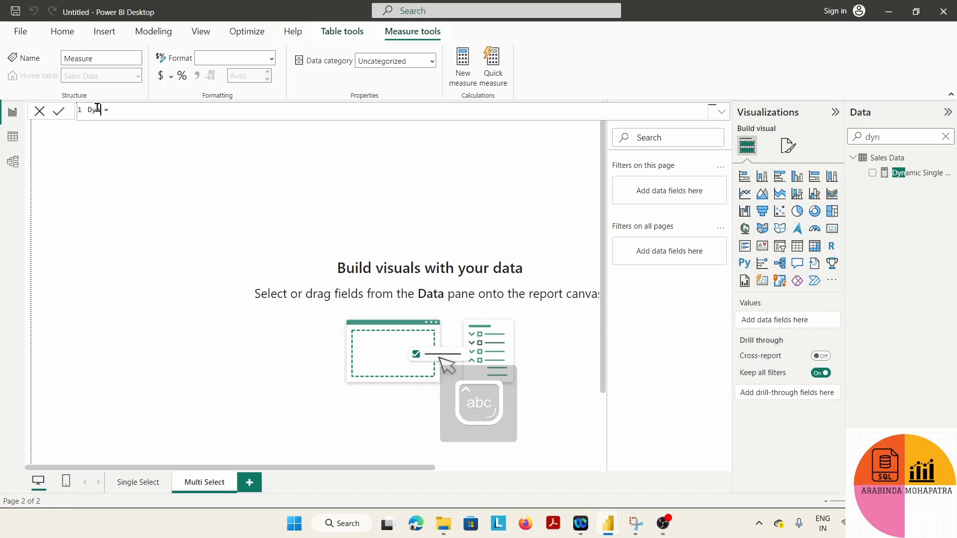
text(amic)
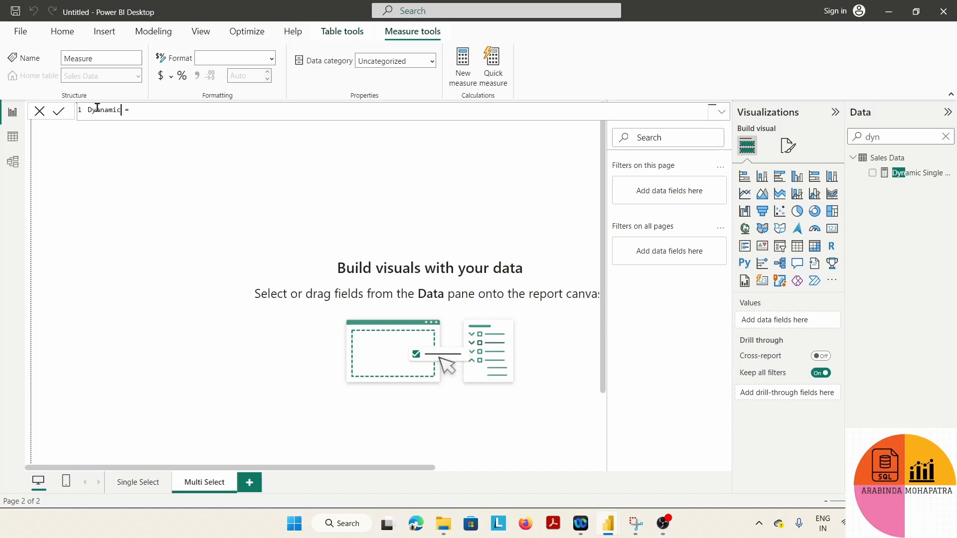
key(Caps_Lock)
text(M)
key(Caps_Lock)
text(ulti)
key(Caps_Lock)
text(S)
key(Caps_Lock)
text(elect)
Declare a variable named Getvalues in the measure formula and start new lines below it for its expression.
text(VA)
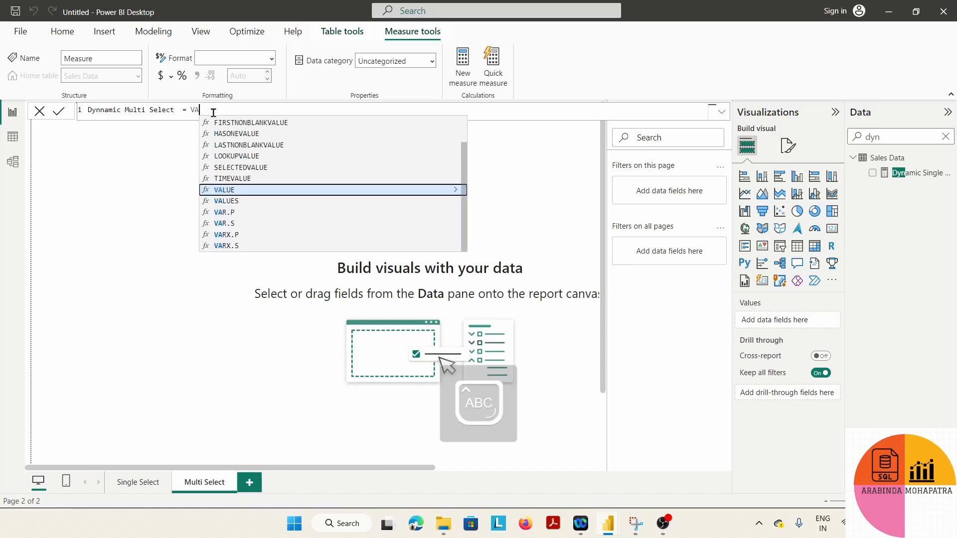
text(R Get)
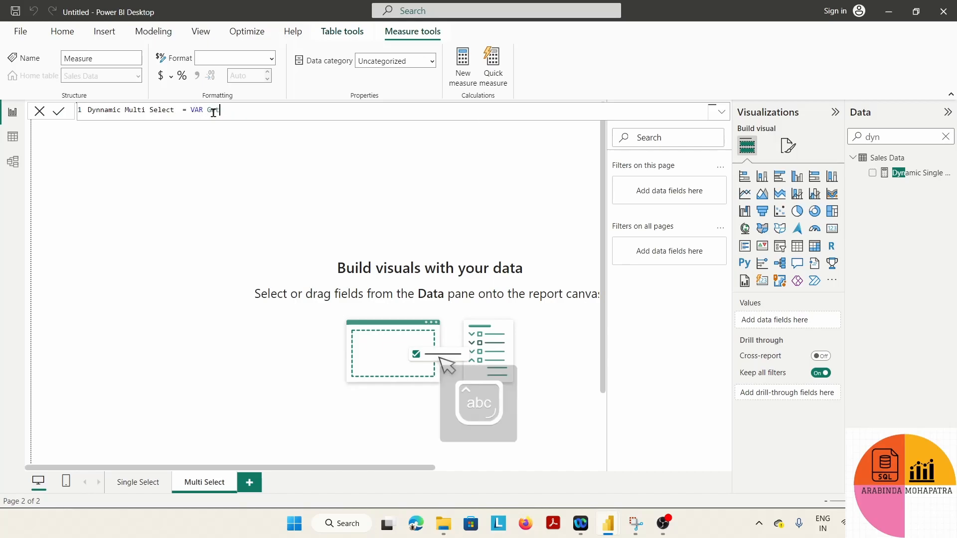
text(values)
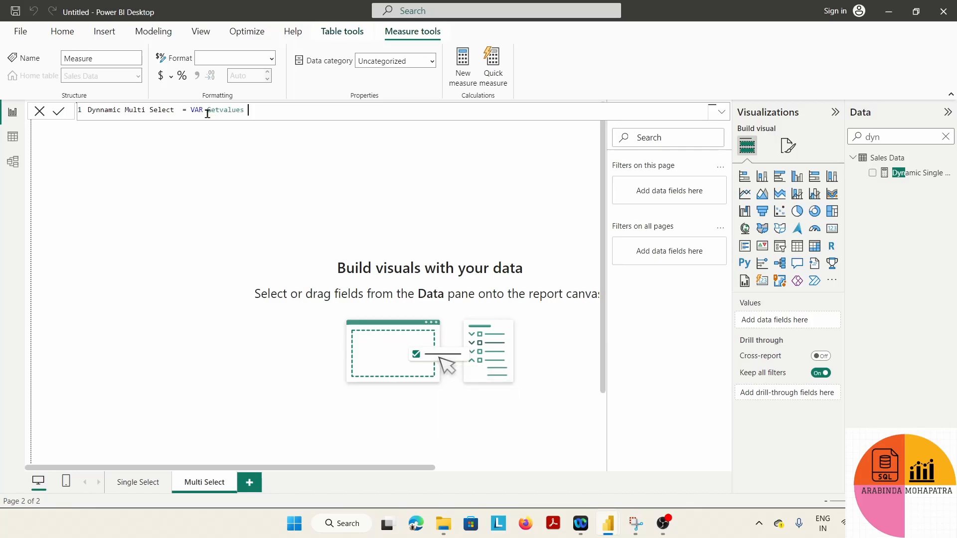
double_click(197, 112)
click(250, 111)
drag(211, 110, 249, 111)
click(249, 111)
key(shift+Return)
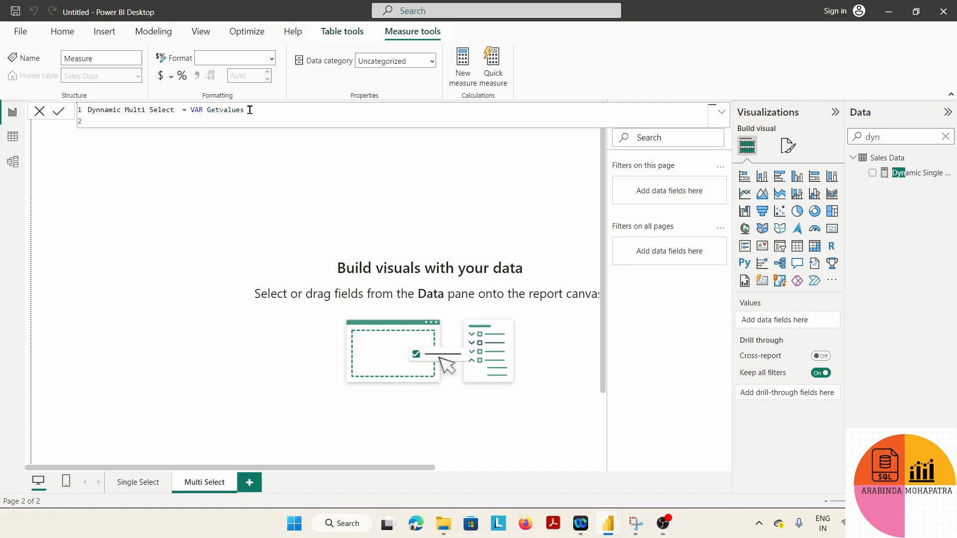
click(250, 110)
key(shift+Return)
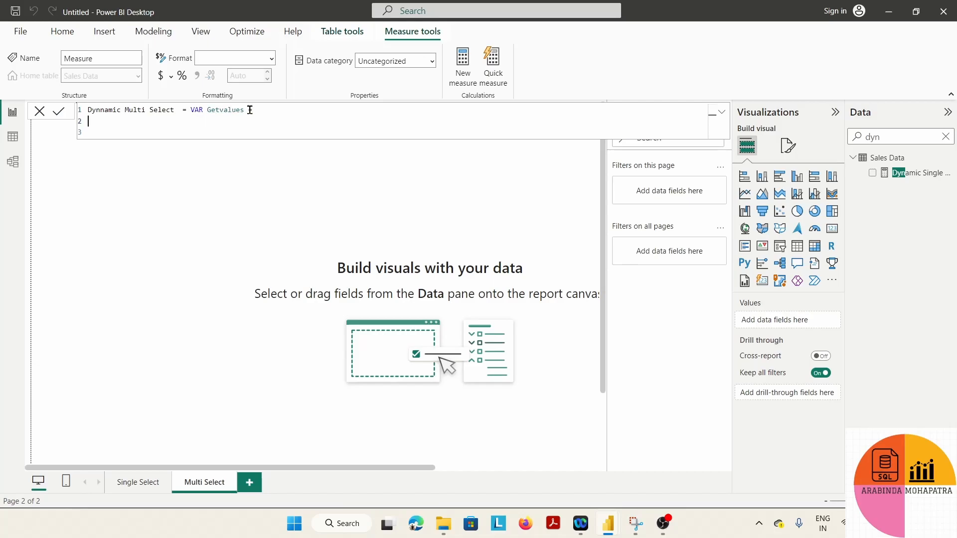
drag(188, 109, 242, 107)
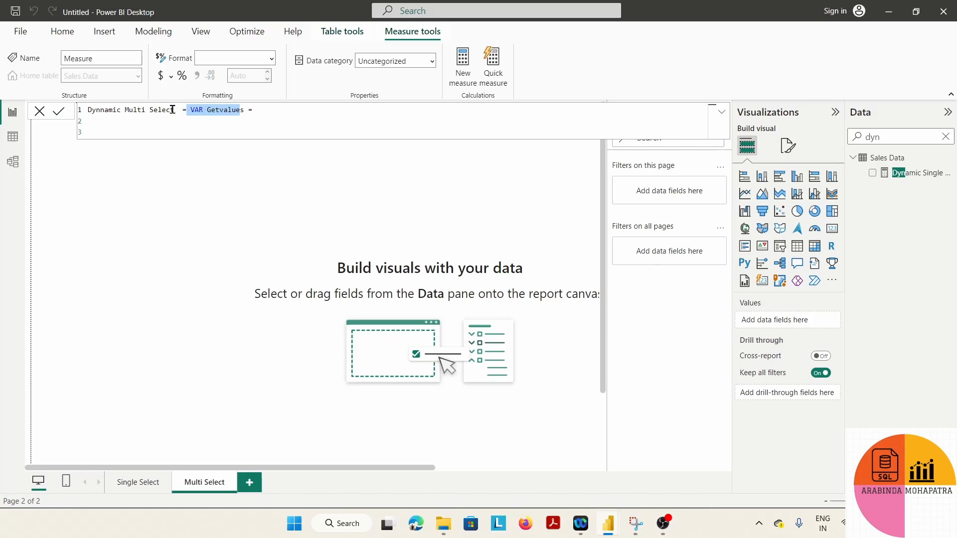
click(103, 123)
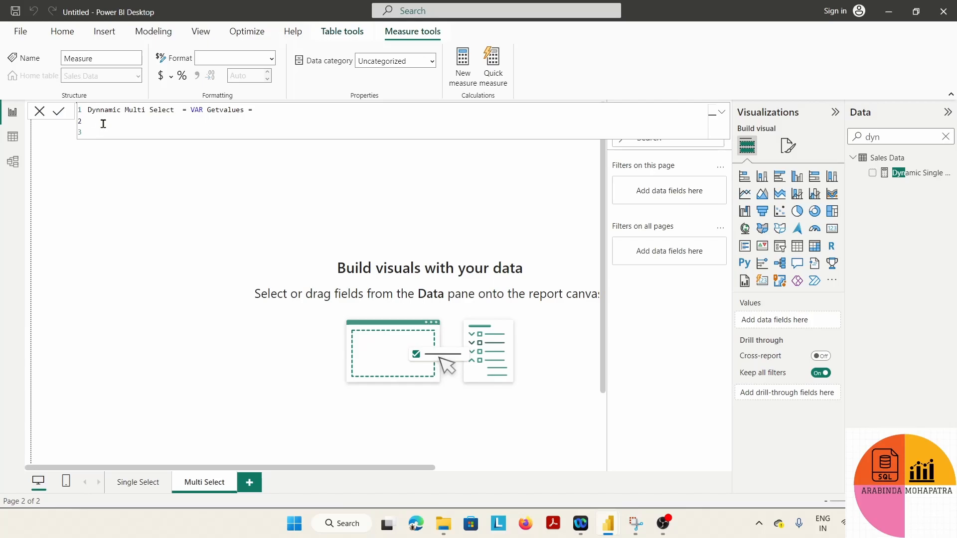
Begin the variable's expression with CONCATENATEX, using VALUES('Sales Data'[YEAR]) as its table argument.
key(Caps_Lock)
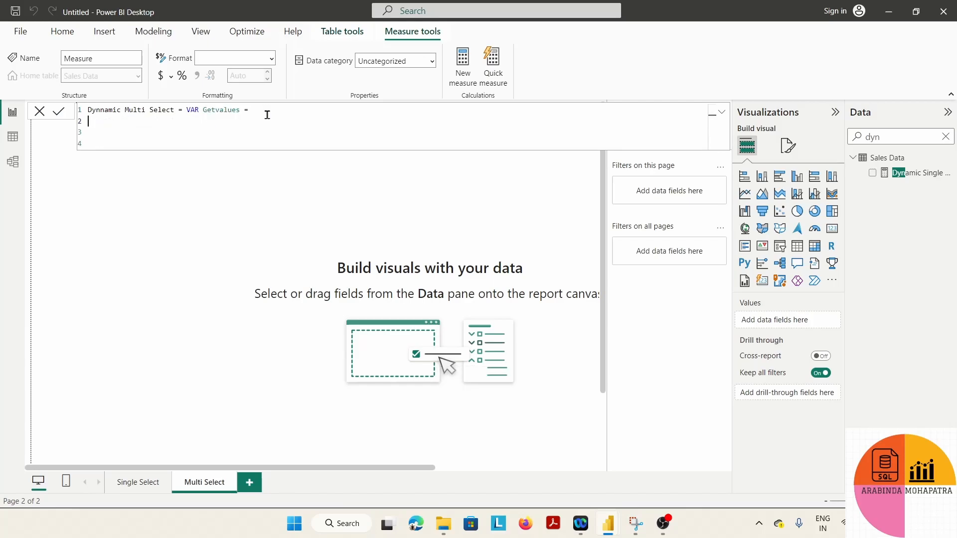
key(Caps_Lock)
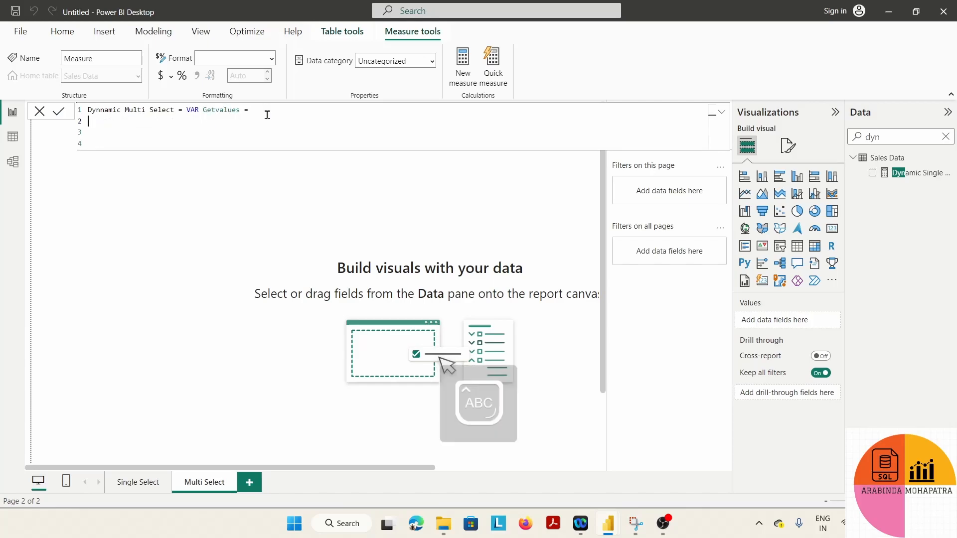
text(CON)
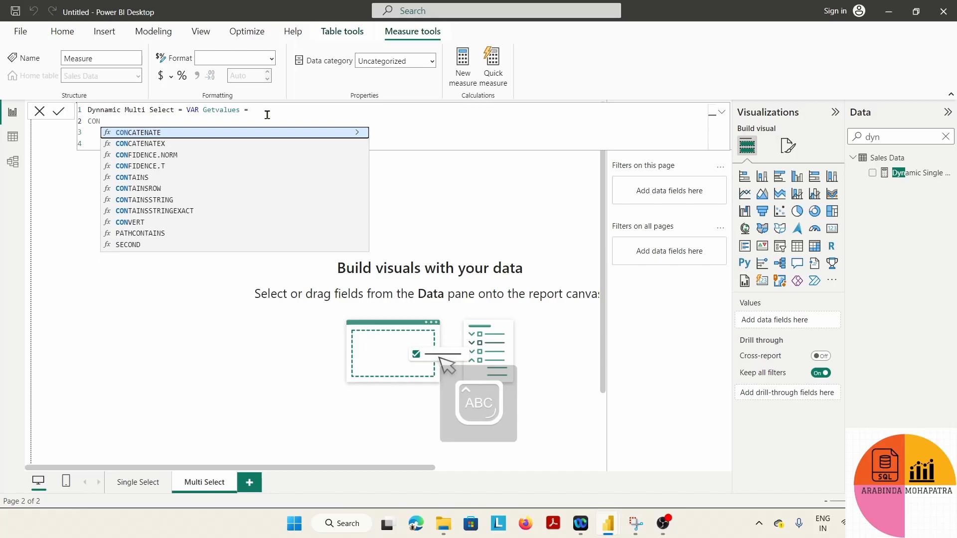
click(179, 144)
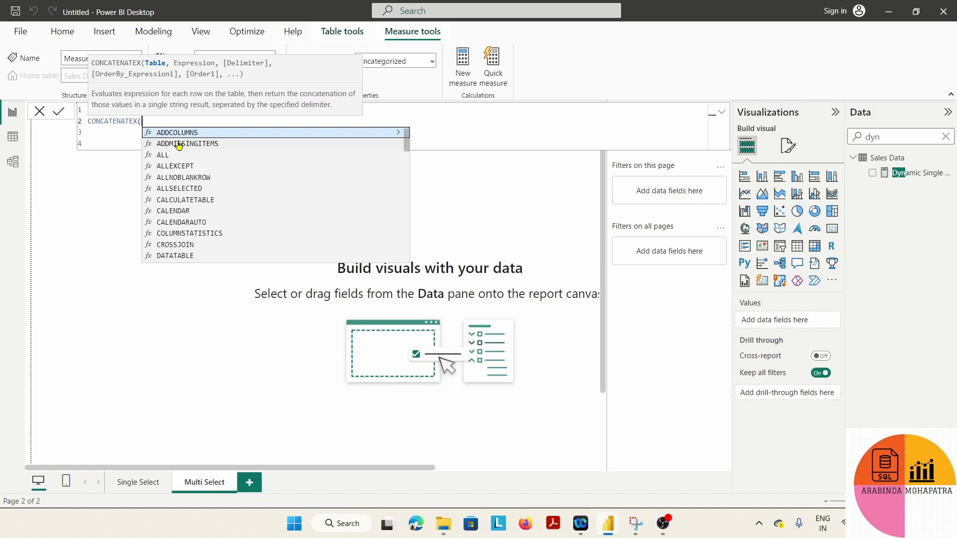
text(VAL)
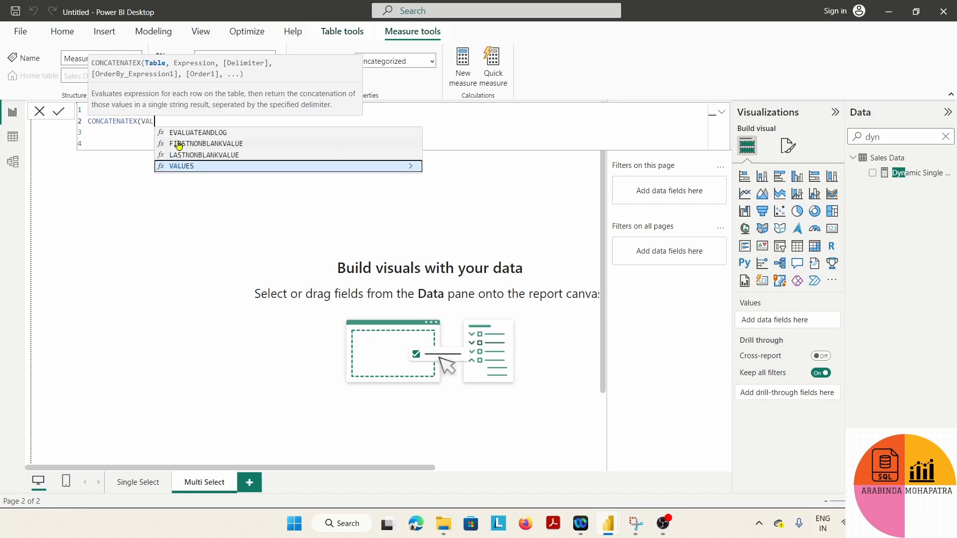
text(UES()
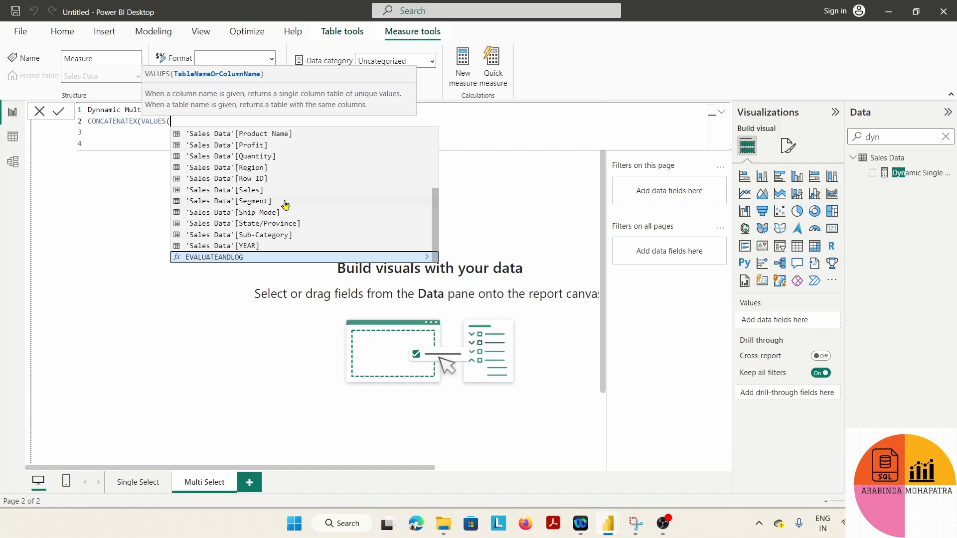
click(240, 246)
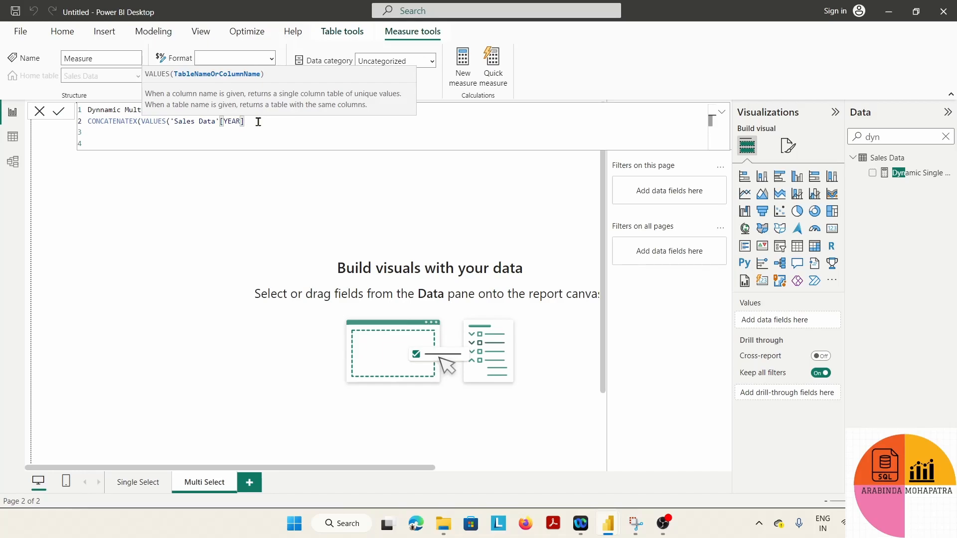
text(),)
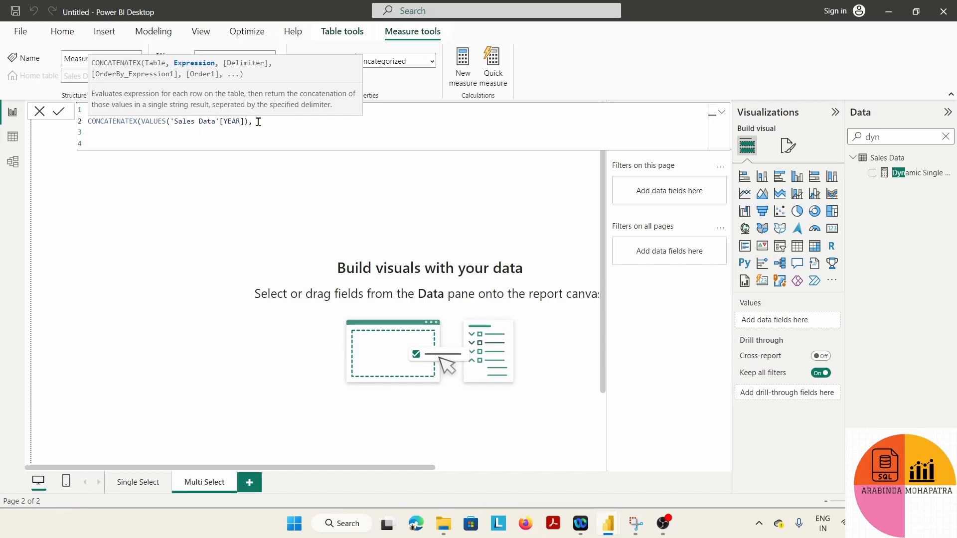
Complete CONCATENATEX with 'Sales Data'[YEAR] as the expression and "&" as the delimiter.
text(Sa)
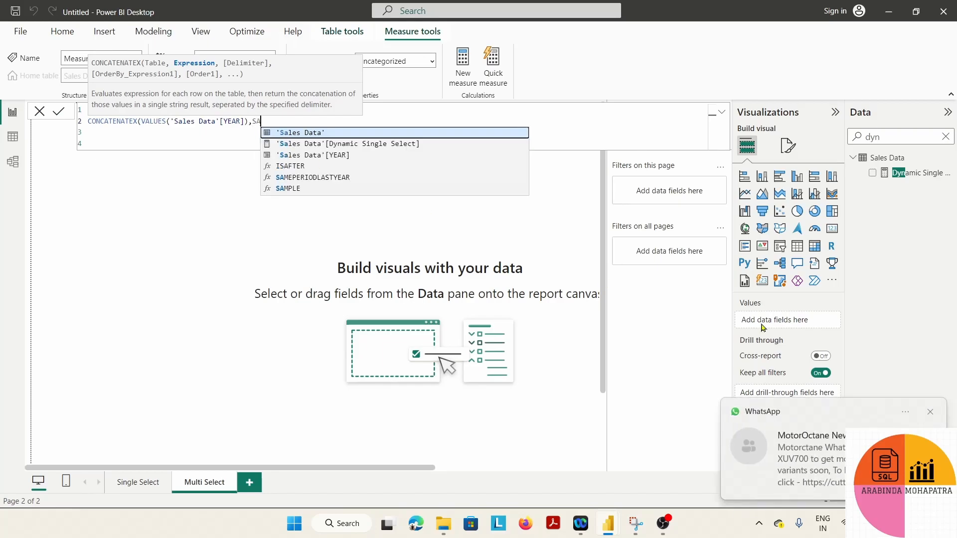
click(933, 412)
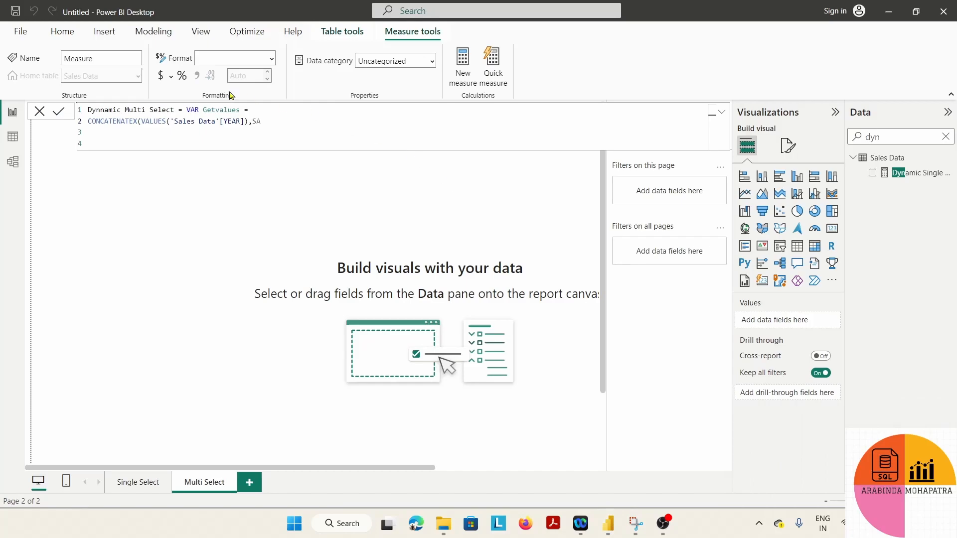
click(275, 123)
key(BackSpace)
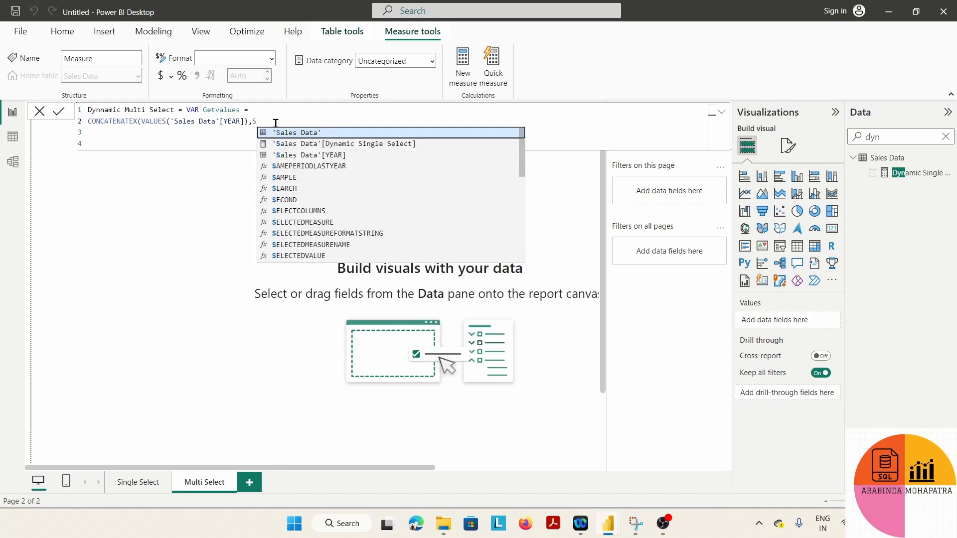
click(330, 160)
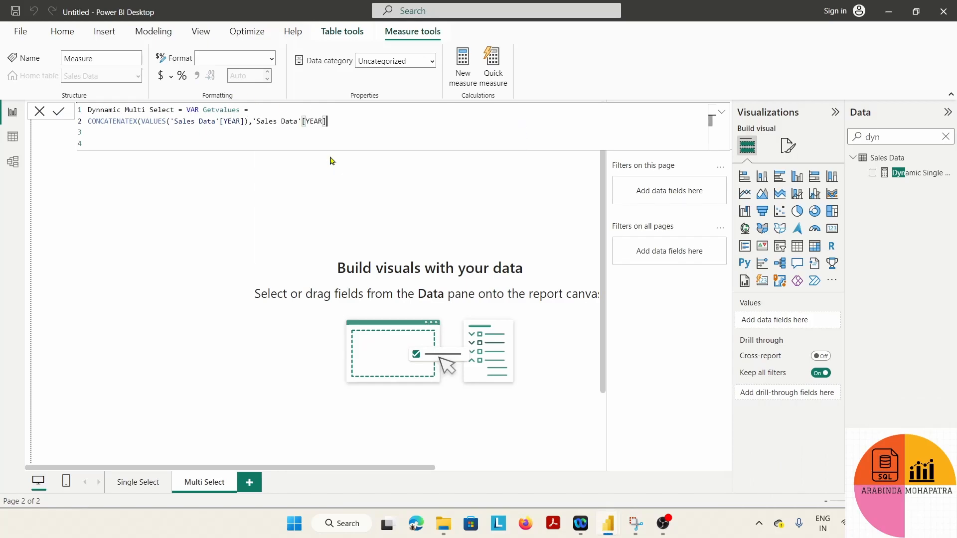
drag(252, 121, 328, 122)
click(332, 120)
text(,"&)
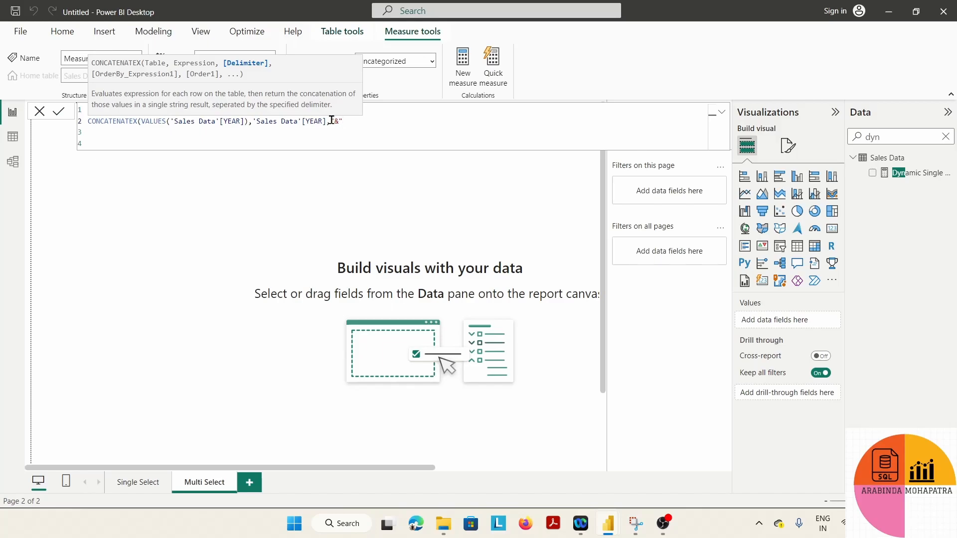
text())
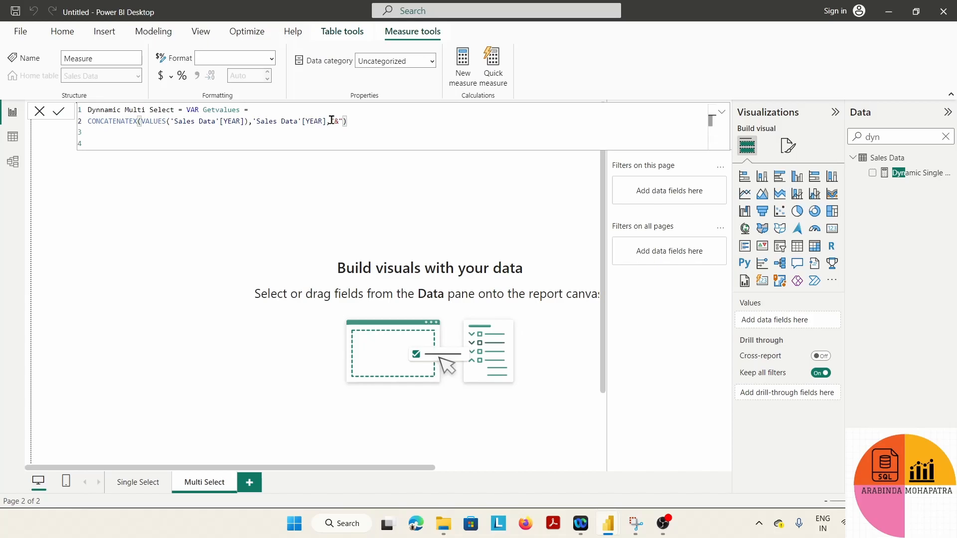
Add a RETURN clause that joins the text "SELECTED YEAR [" with the Getvalues variable.
key(Return)
text(RET)
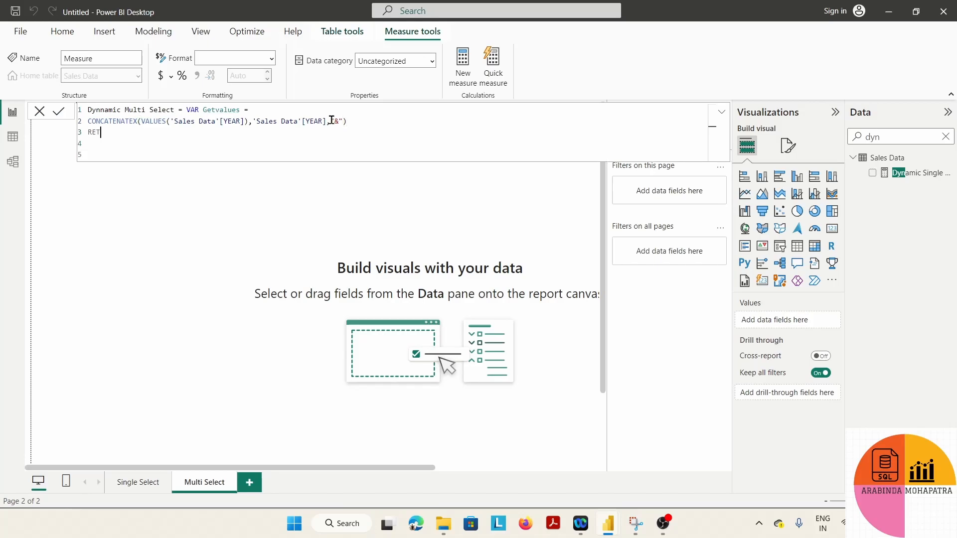
text(URN)
key(Return)
text("SELECTED YEAR [)
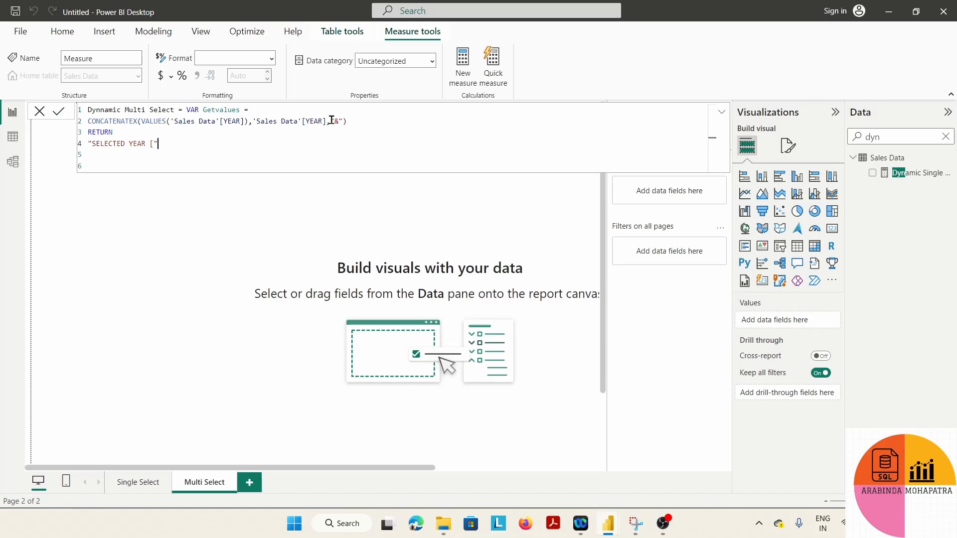
text(&G)
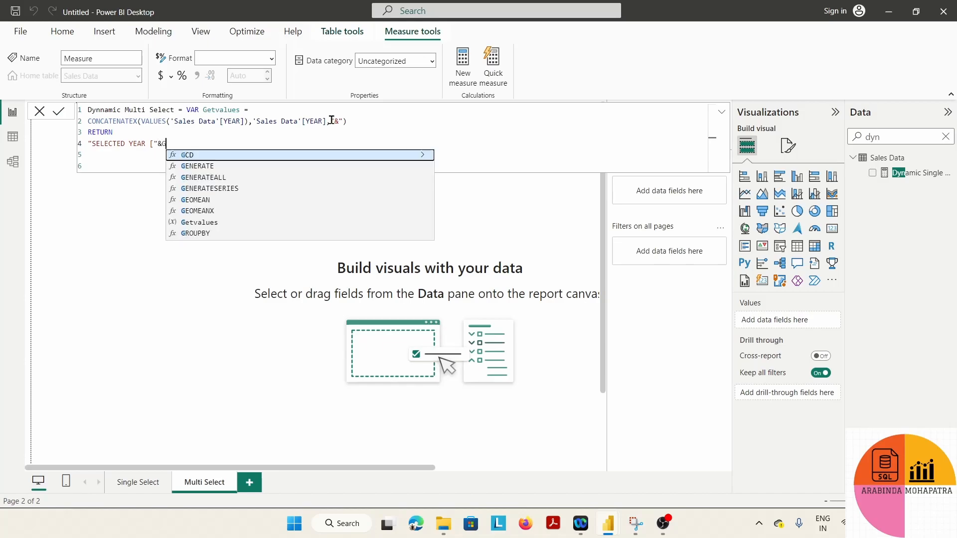
double_click(218, 222)
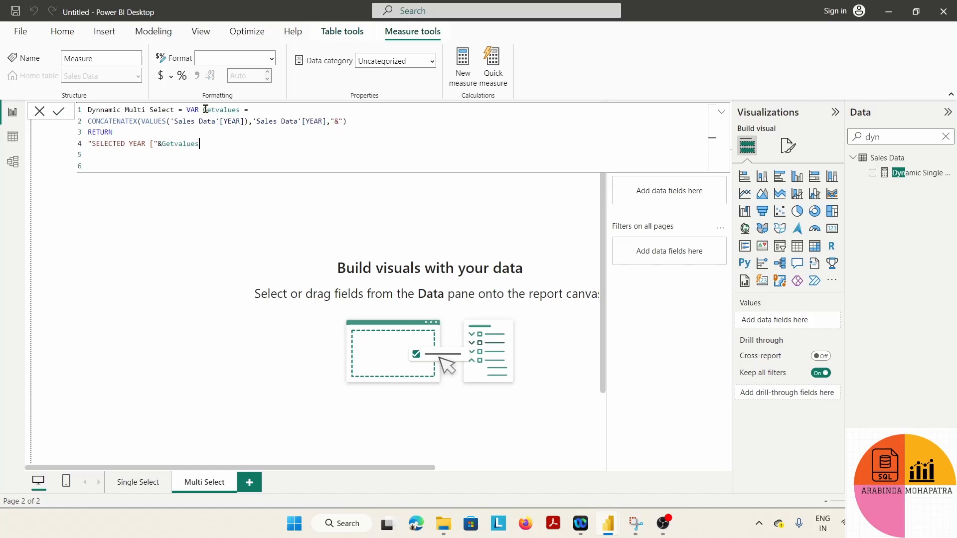
Append the closing text " ]" to the RETURN expression with & and commit the measure.
drag(203, 110, 240, 109)
click(205, 143)
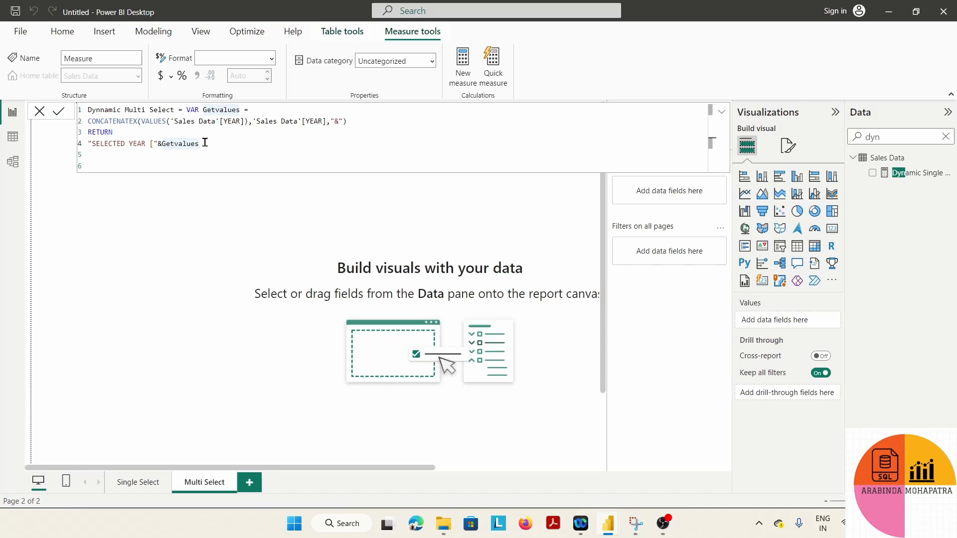
text(&)
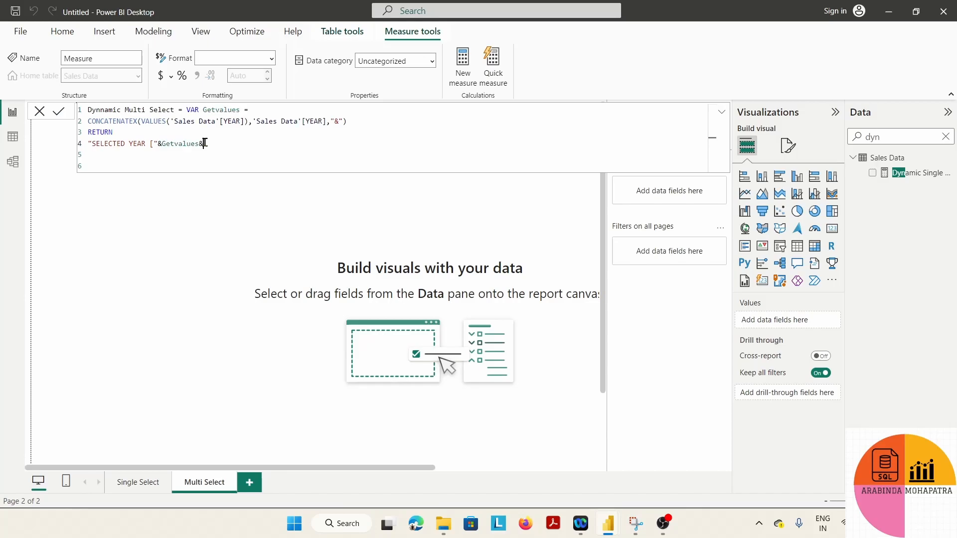
text(")
text(]")
drag(145, 143, 96, 143)
drag(199, 143, 161, 144)
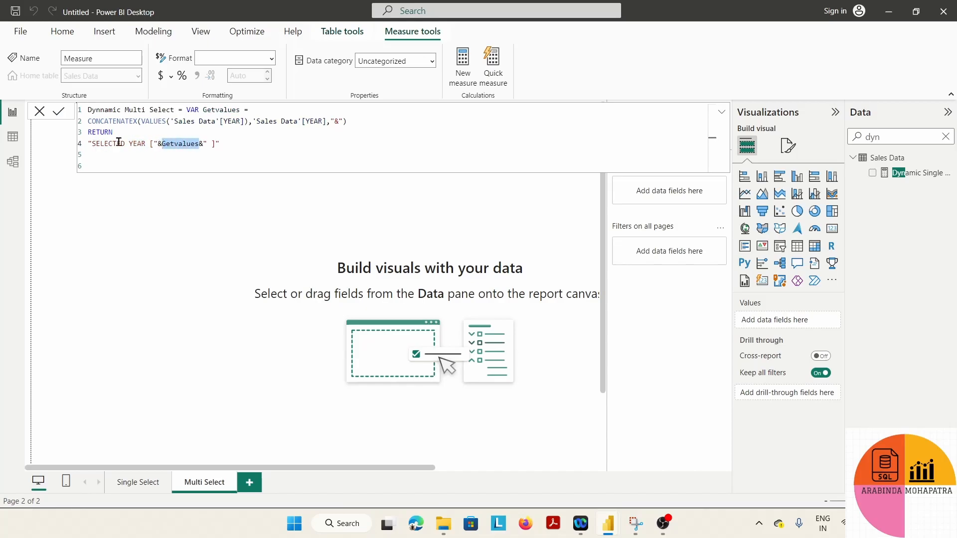
click(218, 145)
text(")
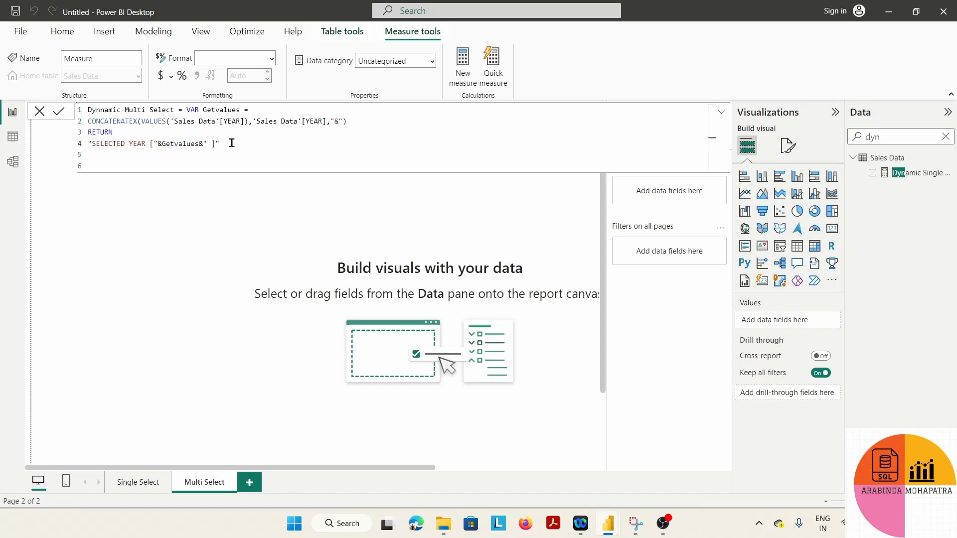
click(58, 111)
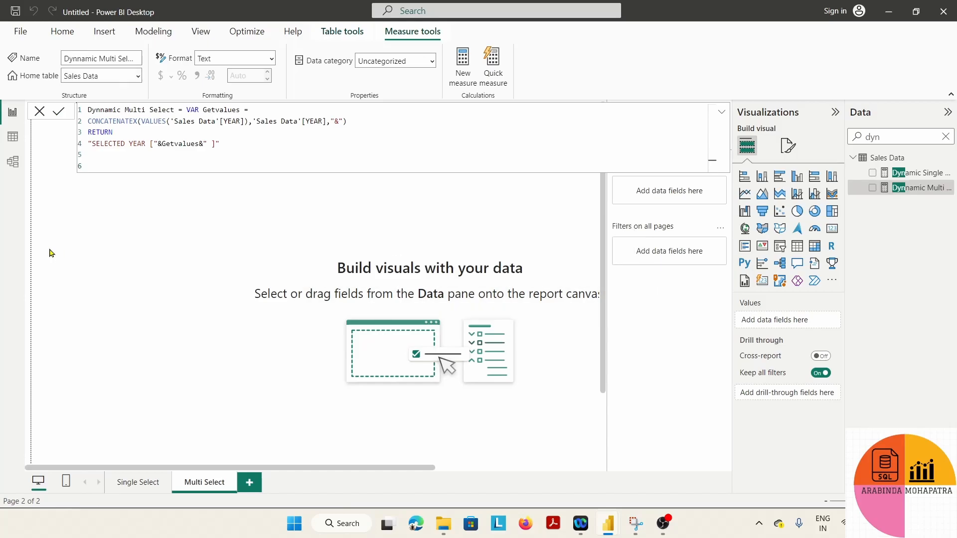
Leave the measure's formula and clear the "dyn" search so all Sales Data fields are listed.
click(141, 273)
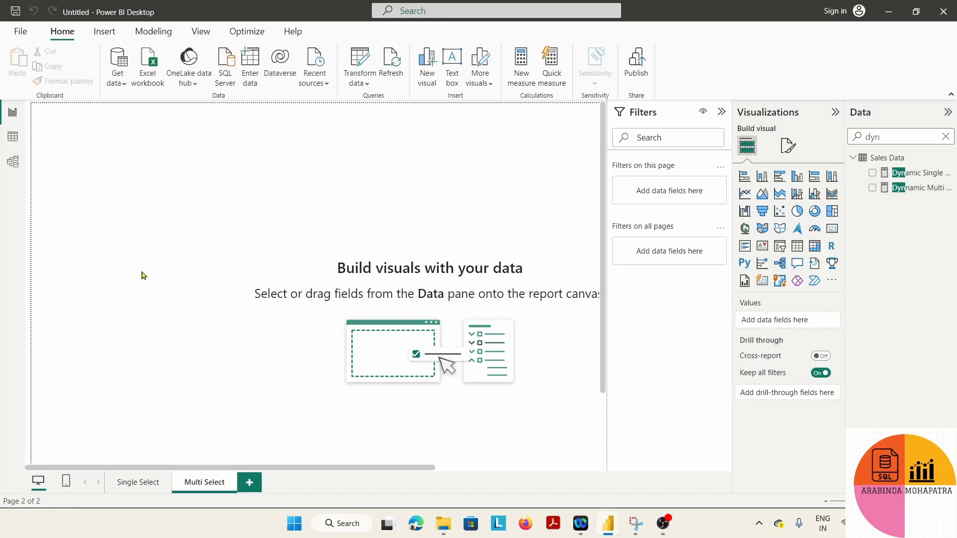
drag(907, 139, 821, 142)
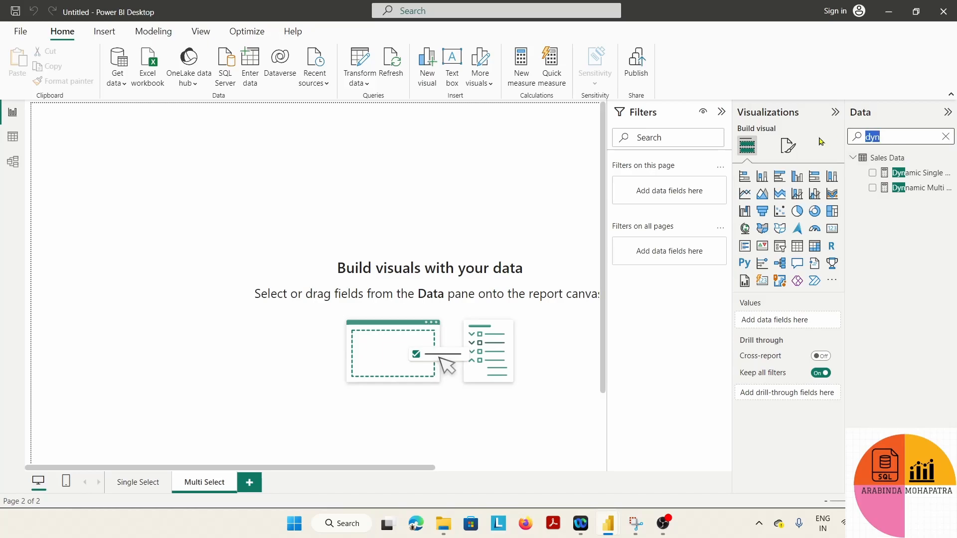
key(BackSpace)
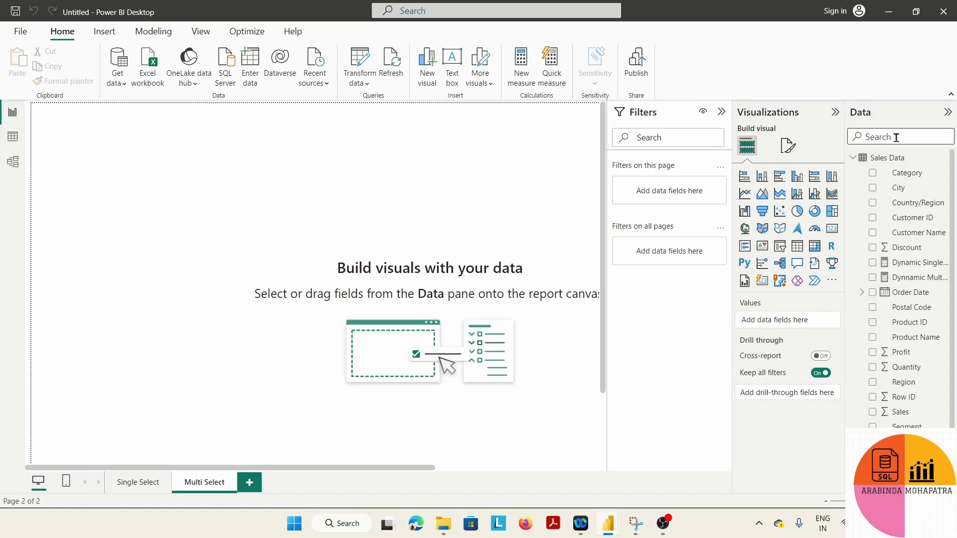
Copy the YEAR and Sum of Sales table from the Single Select page to the Multi Select page.
click(139, 482)
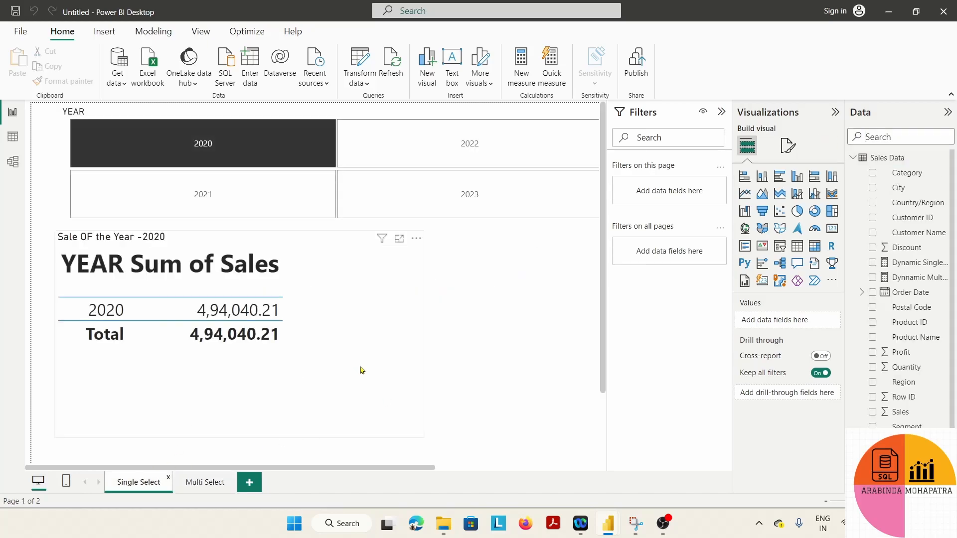
click(375, 372)
click(376, 324)
click(209, 491)
key(ctrl+v)
Copy the YEAR slicer from the Single Select page to the Multi Select page and dismiss the sync prompt.
click(132, 488)
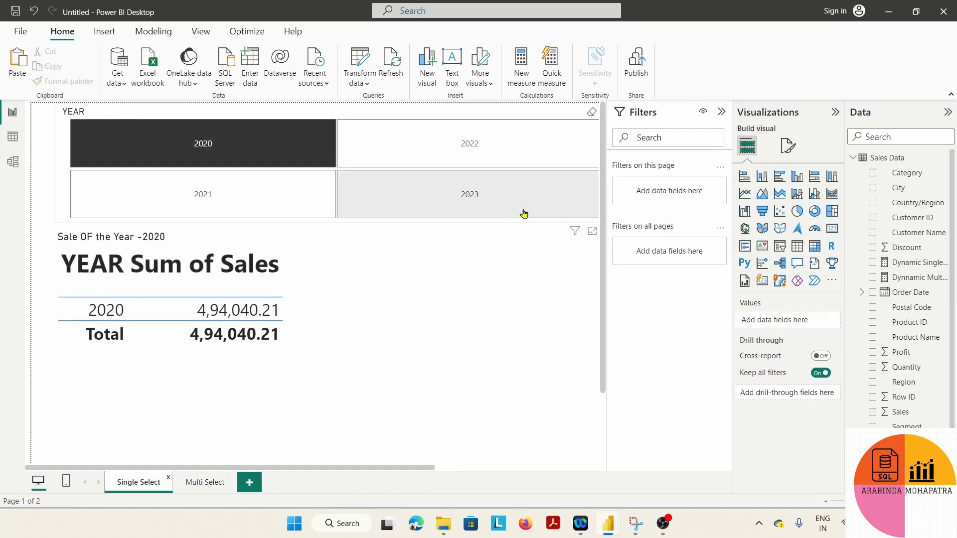
click(531, 114)
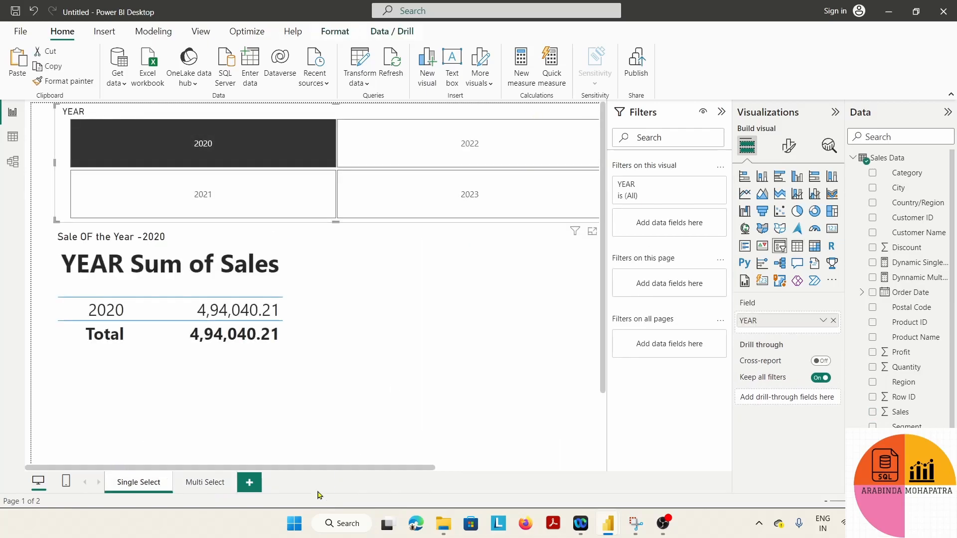
click(207, 484)
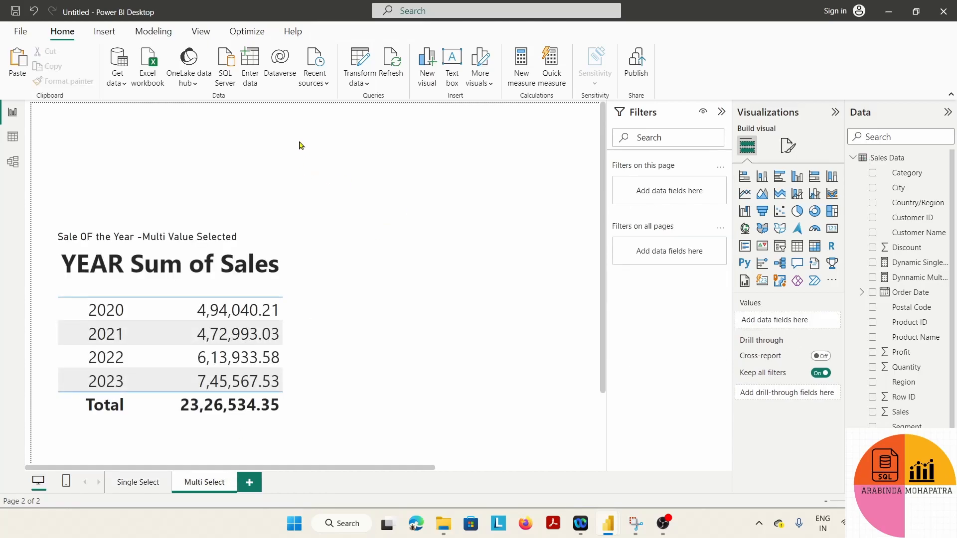
key(ctrl+v)
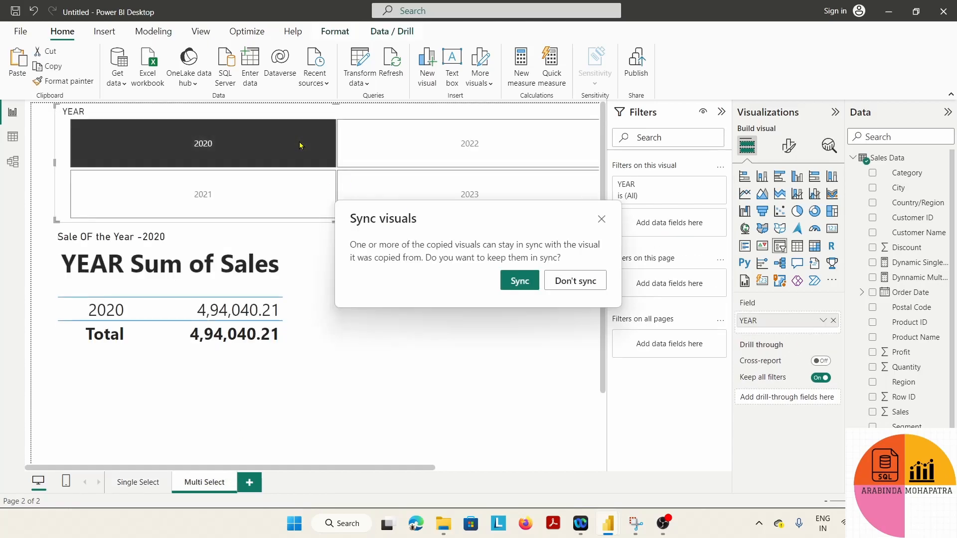
click(602, 218)
click(357, 365)
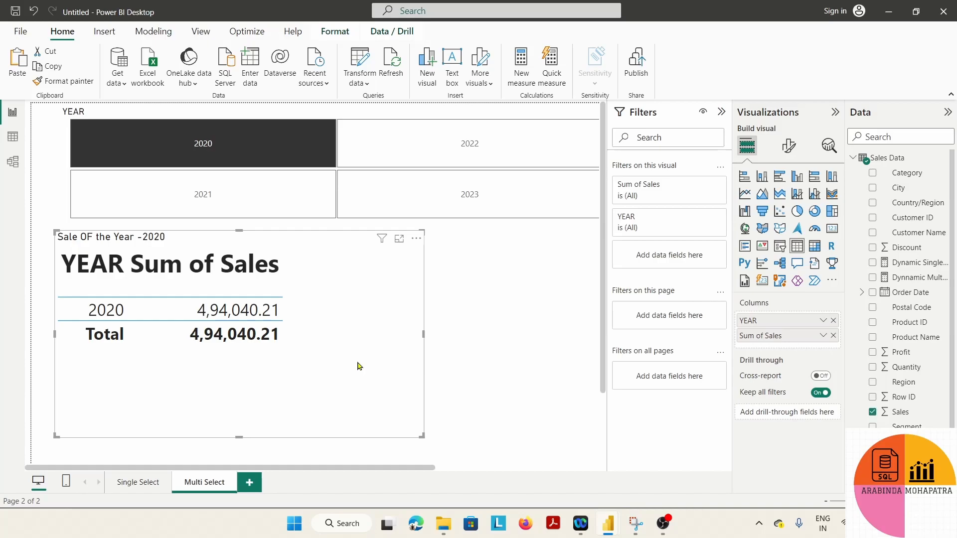
Turn on the "Select all" option in the selection settings of the YEAR slicer on the Multi Select page.
click(378, 117)
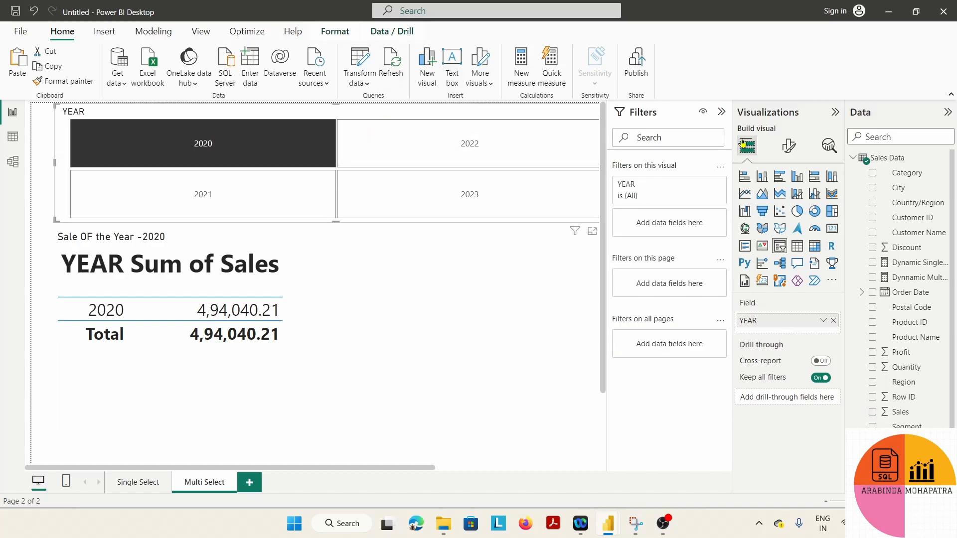
click(788, 145)
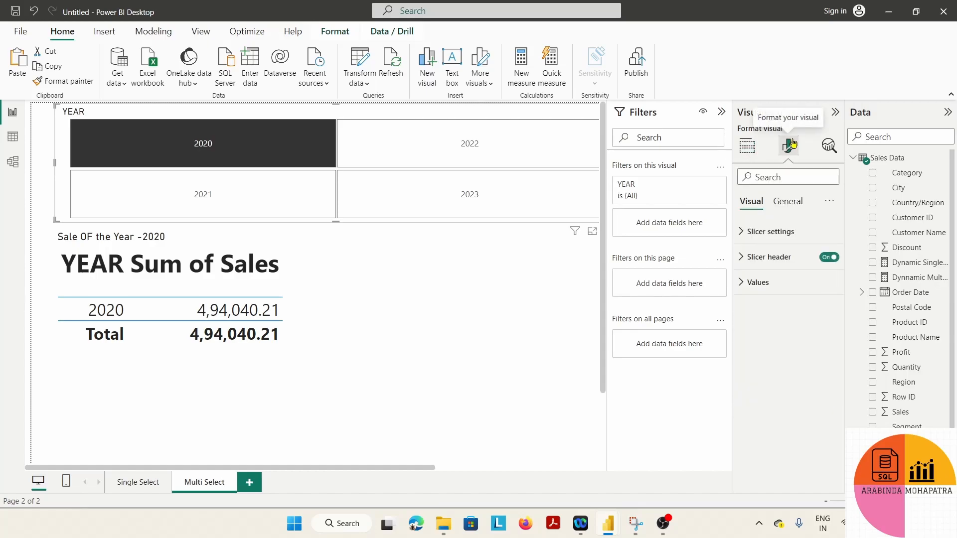
click(741, 257)
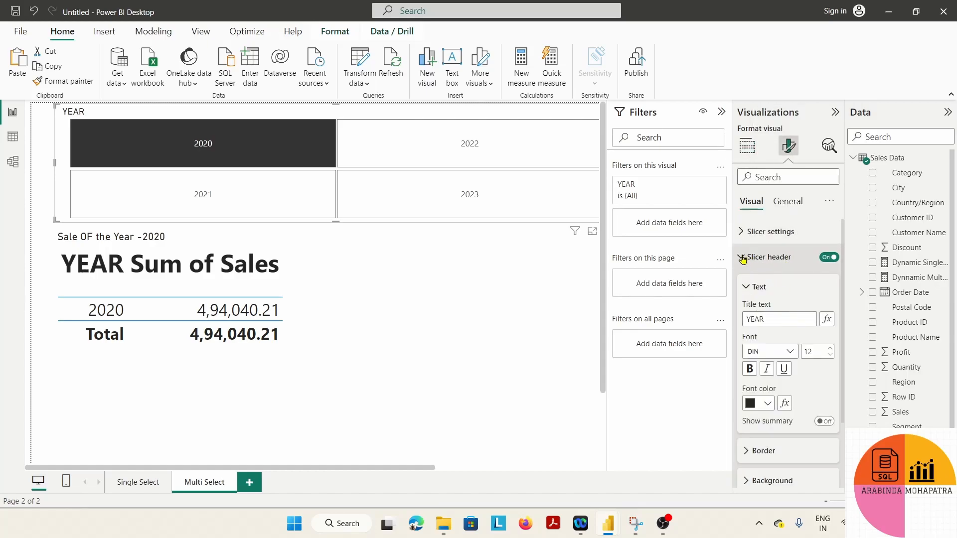
click(742, 257)
click(744, 231)
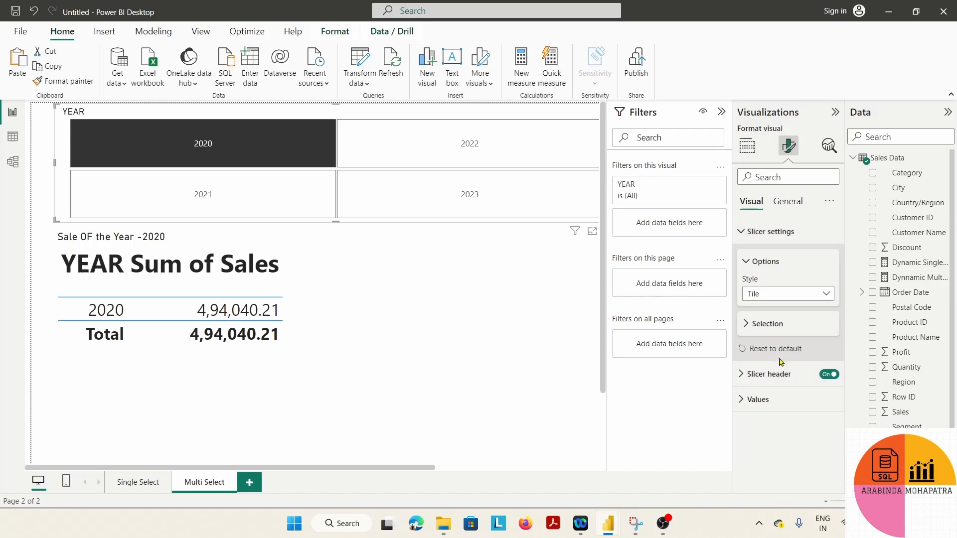
click(751, 323)
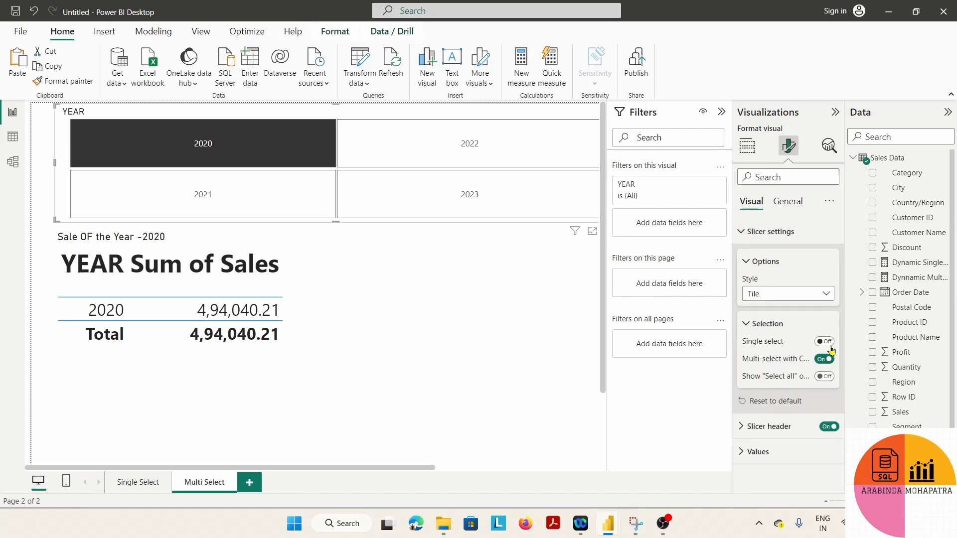
click(824, 376)
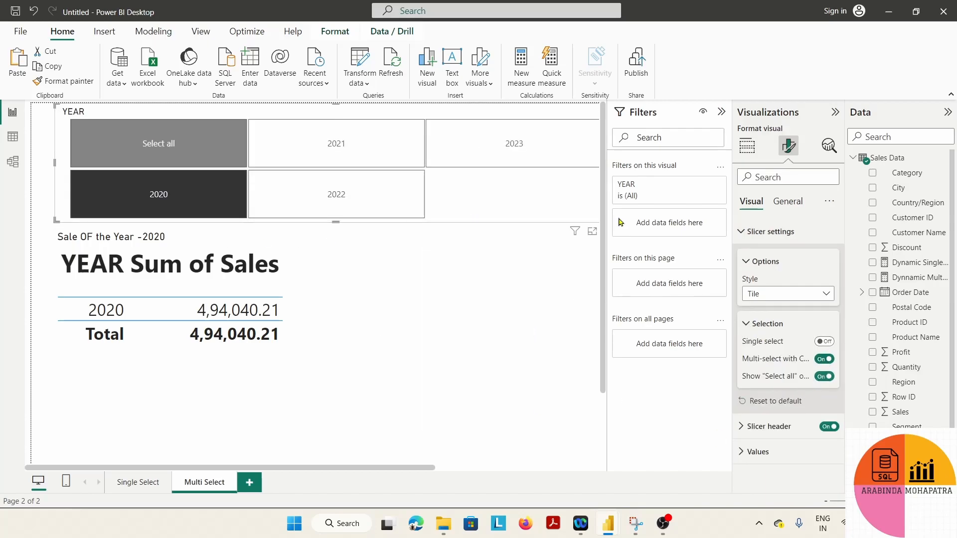
Base the sales table's title text on the Dynnamic Multi Select measure and widen the table visual.
click(372, 358)
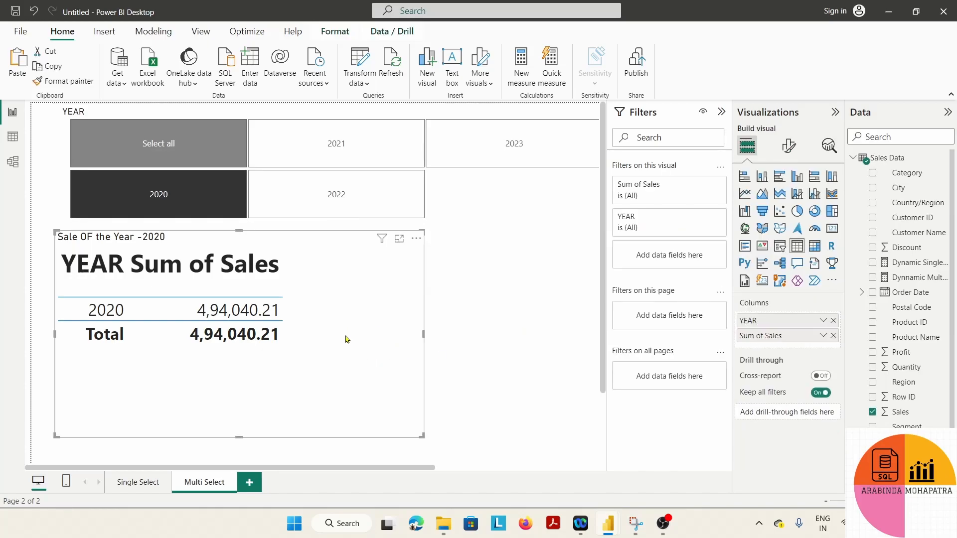
click(787, 156)
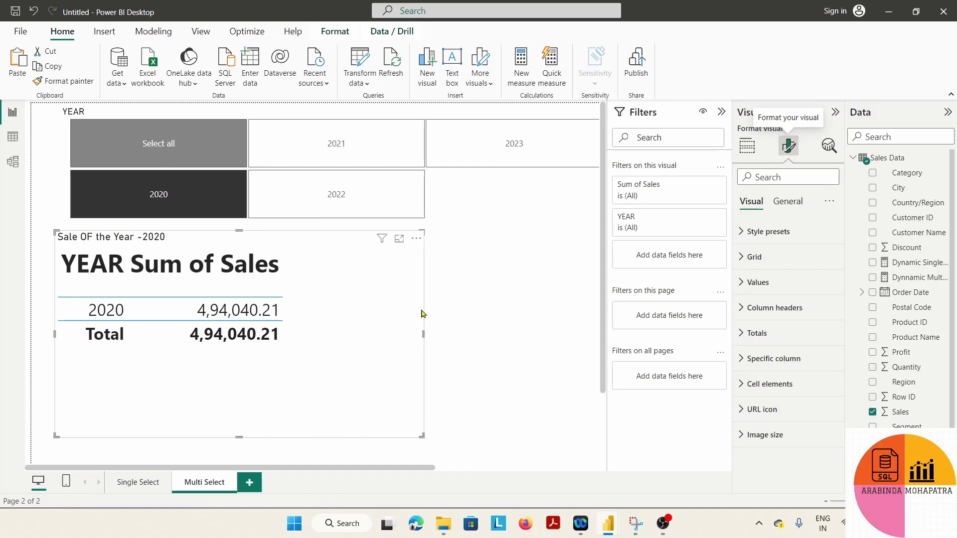
click(787, 202)
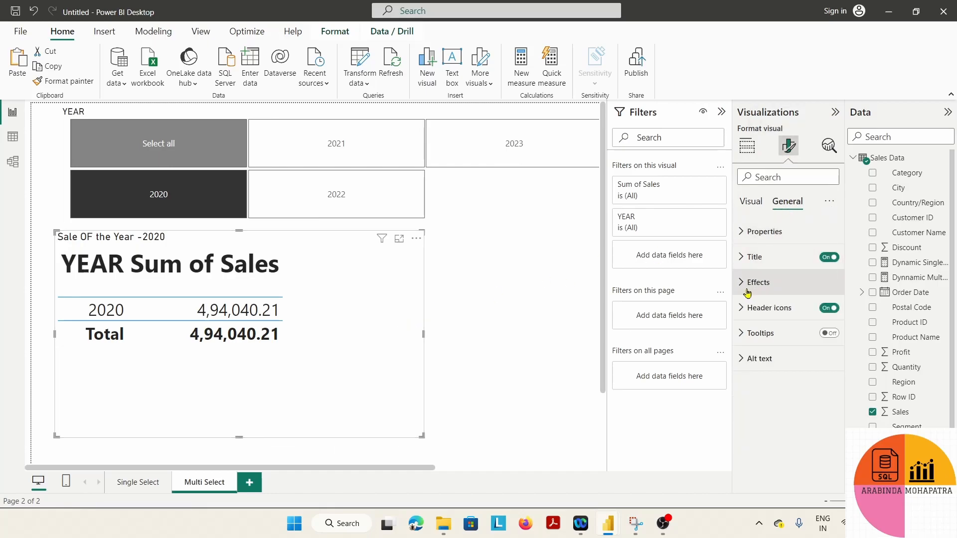
click(748, 257)
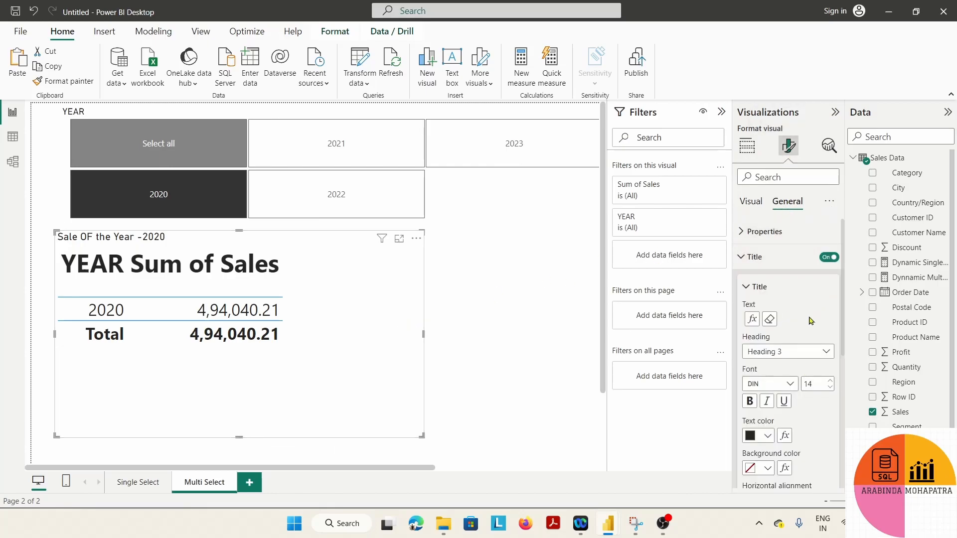
click(752, 319)
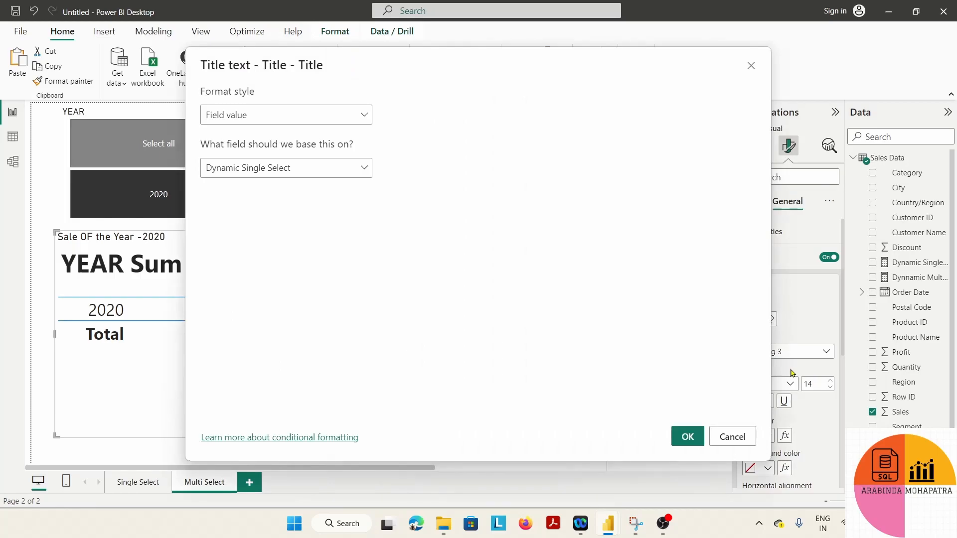
click(357, 169)
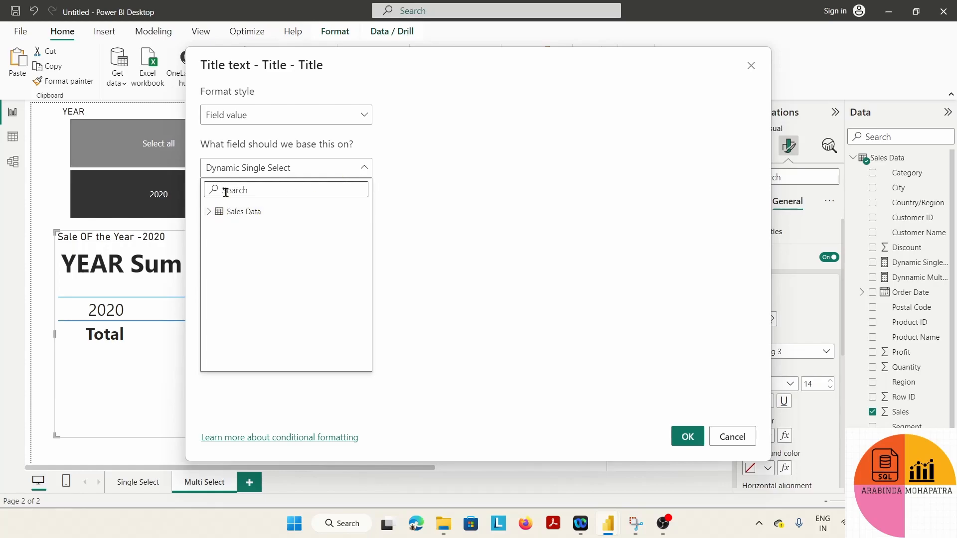
text(Dy)
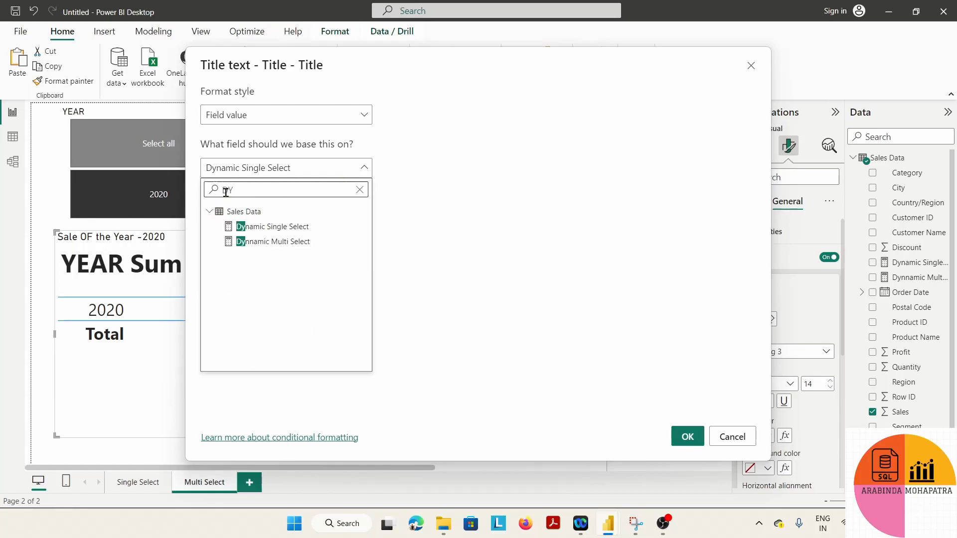
click(253, 244)
click(687, 437)
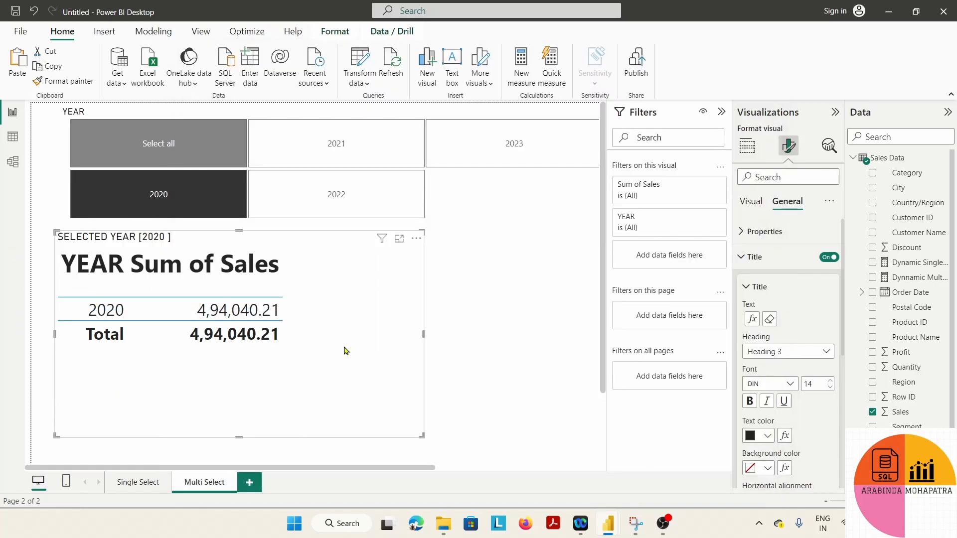
drag(422, 335, 553, 344)
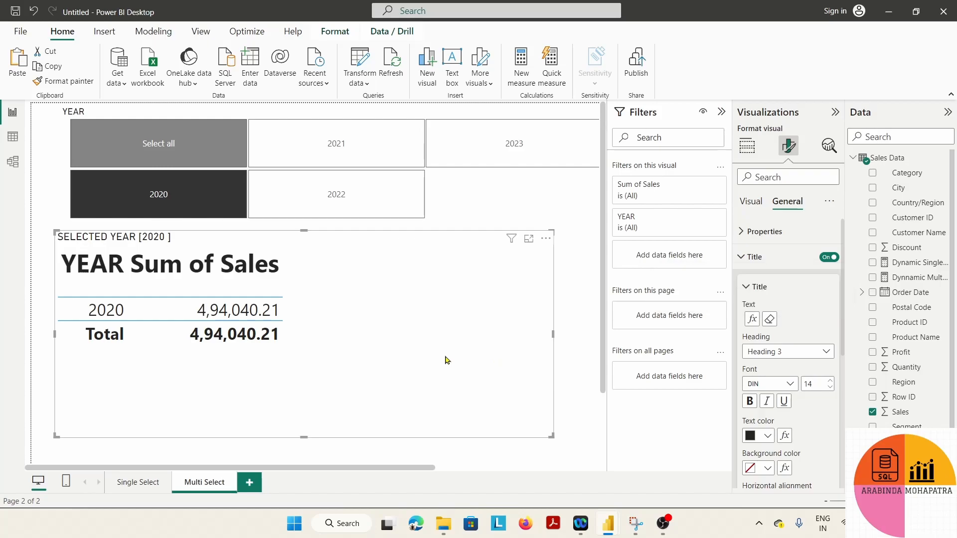
Test the table title with all years, 2020 and 2023, 2020 alone, and 2020 and 2022 selected in the YEAR slicer.
click(144, 147)
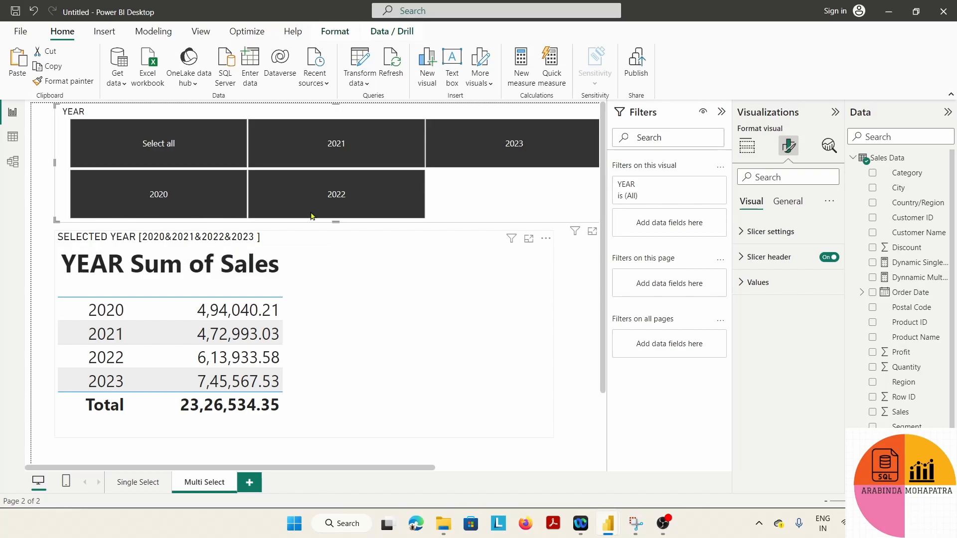
click(335, 198)
click(356, 145)
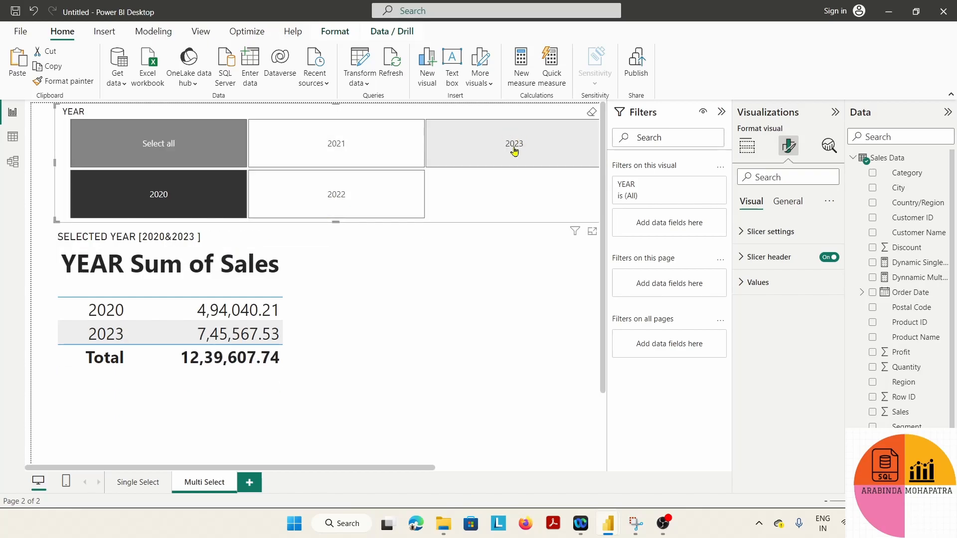
click(513, 142)
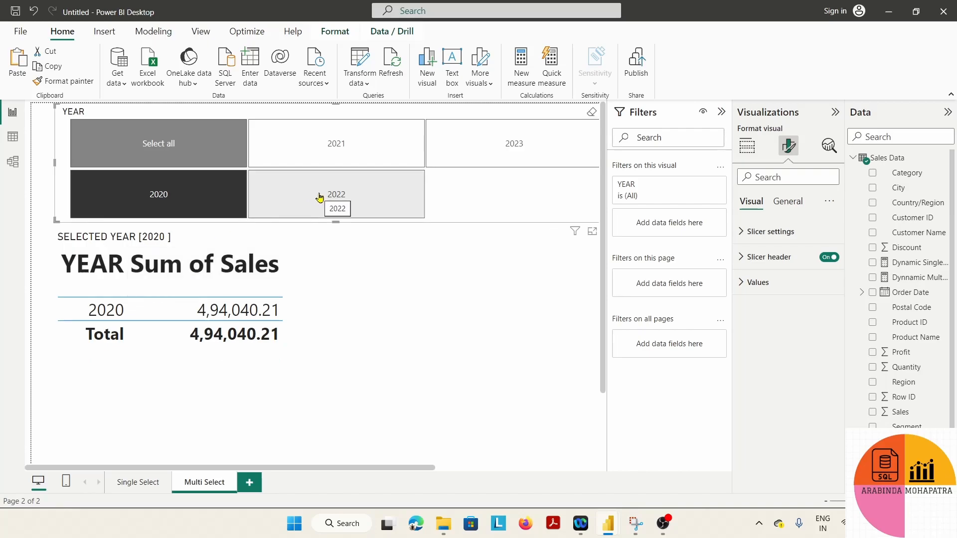
click(355, 196)
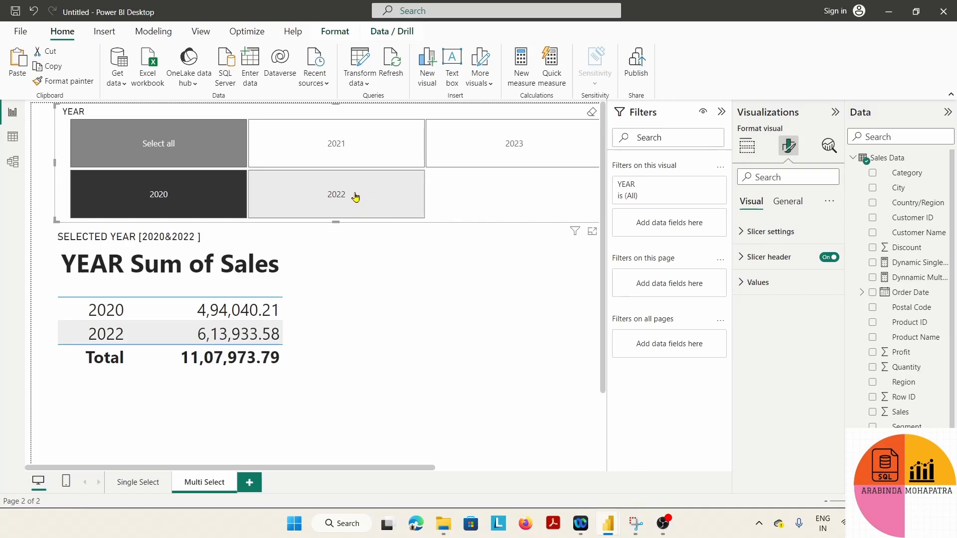
click(356, 196)
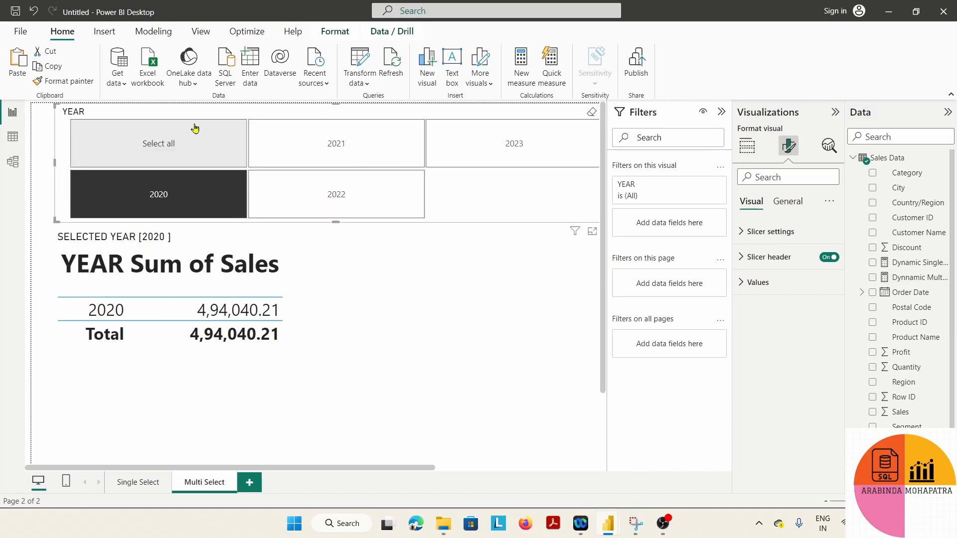
Select all years in the YEAR slicer and deselect 2022 and 2021, leaving 2020 and 2023.
click(194, 147)
click(195, 147)
click(399, 188)
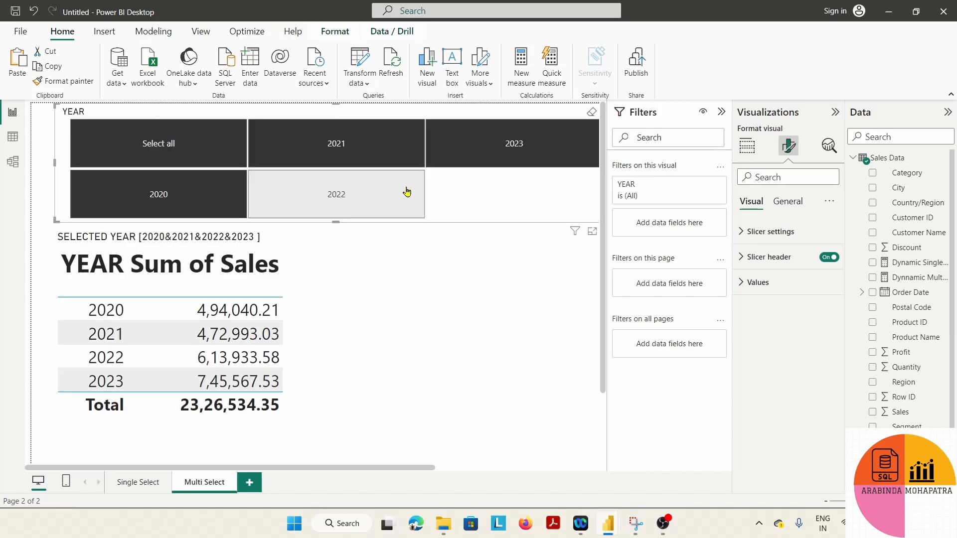
click(331, 128)
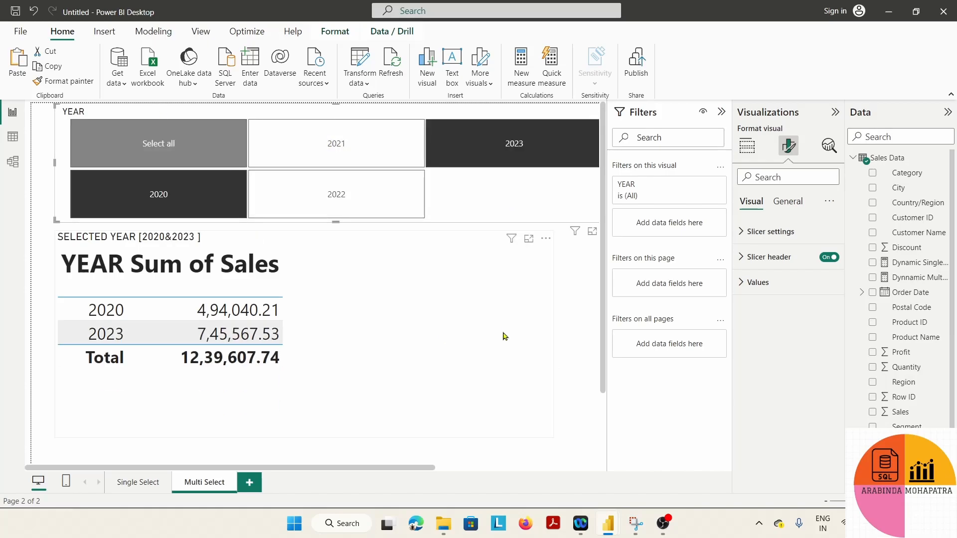
Search the fields for "DYN", open the Dynnamic Multi Select measure and review its VAR Getvalues and CONCATENATEX parts.
click(382, 332)
click(884, 138)
text(DYN)
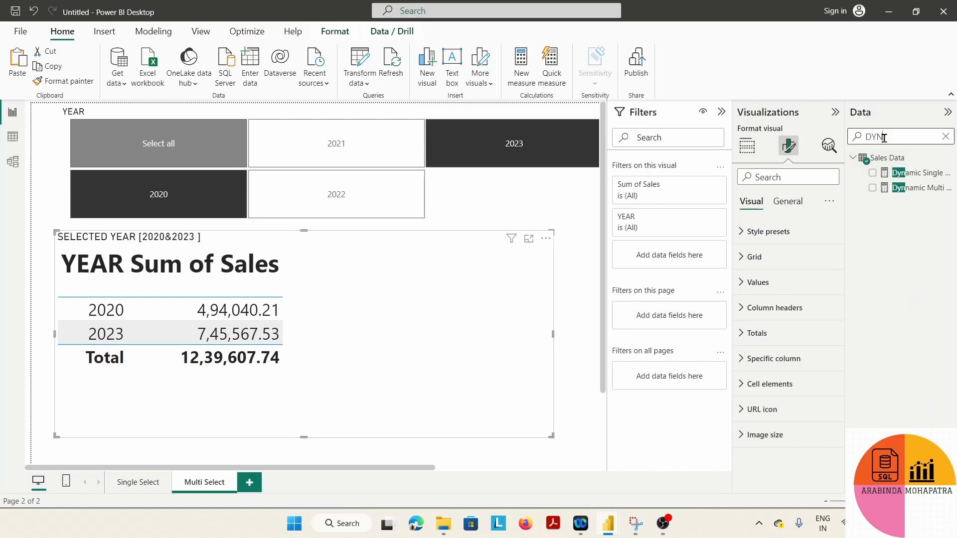
click(912, 189)
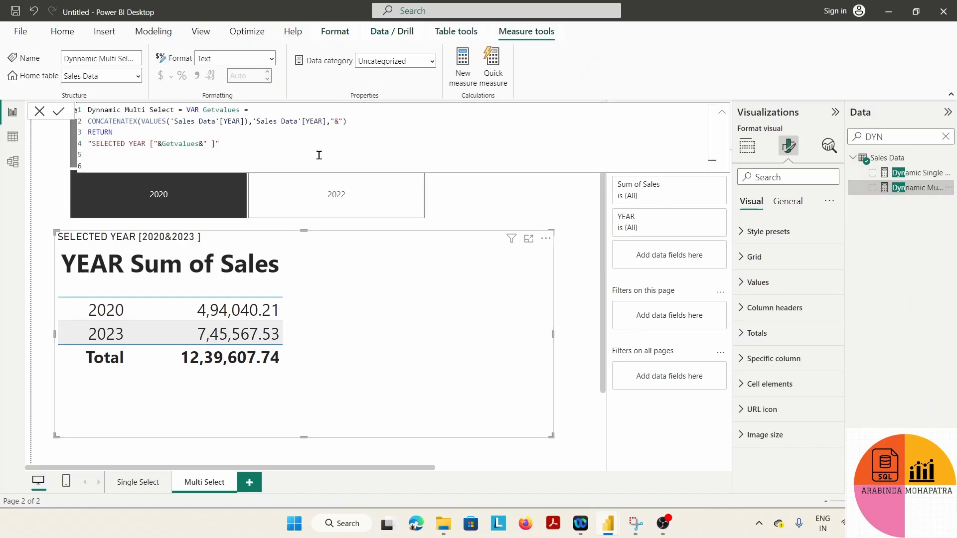
drag(186, 110, 241, 109)
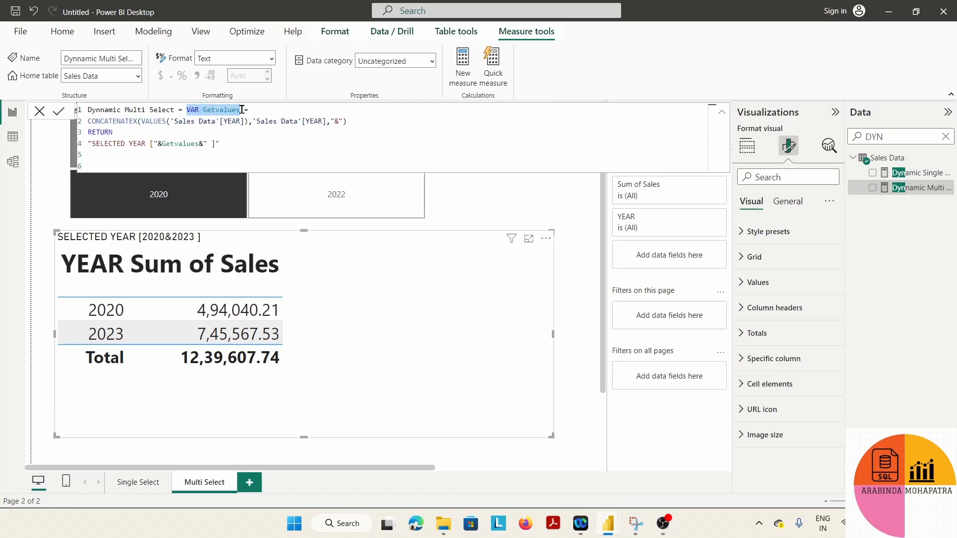
drag(135, 122, 88, 122)
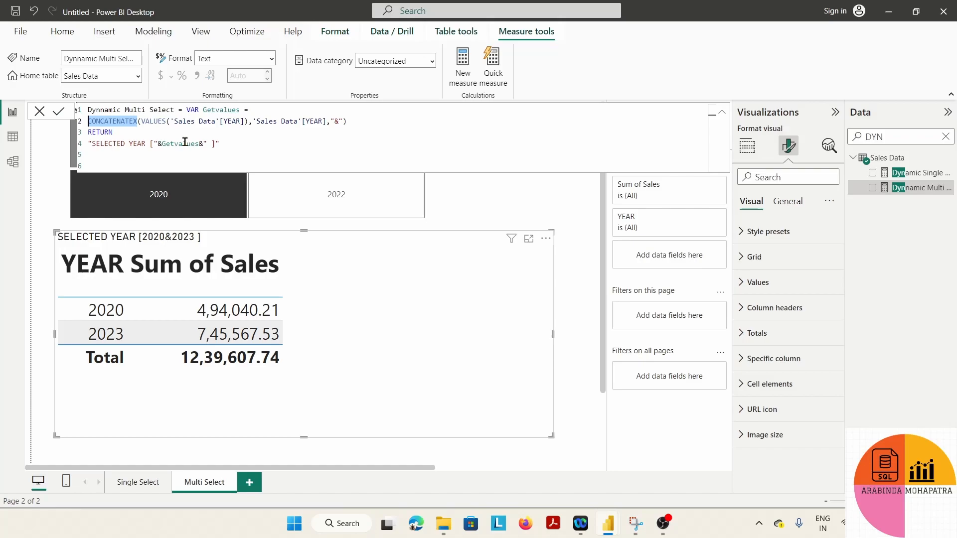
Change the CONCATENATEX delimiter in the Dynnamic Multi Select measure to a comma, review its arguments and commit the formula.
click(339, 121)
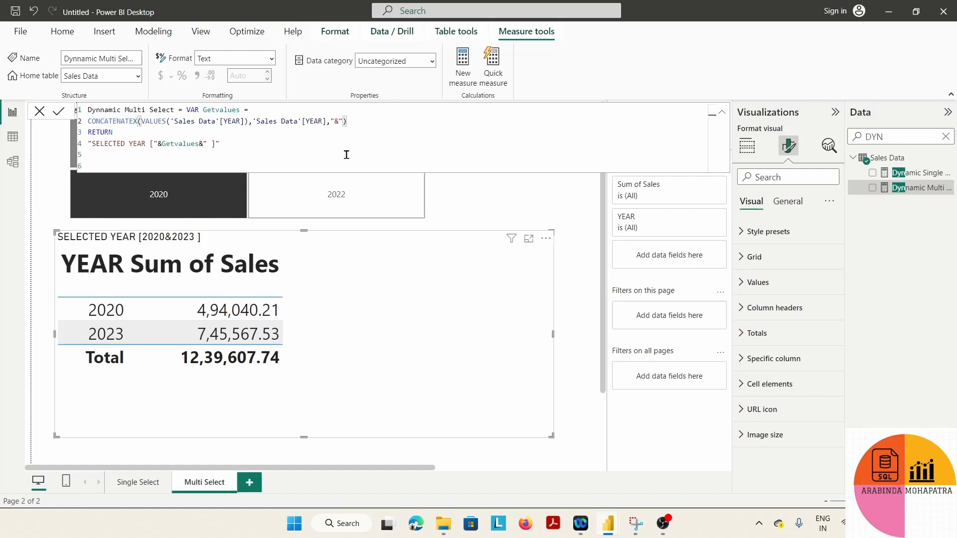
key(BackSpace)
text(,)
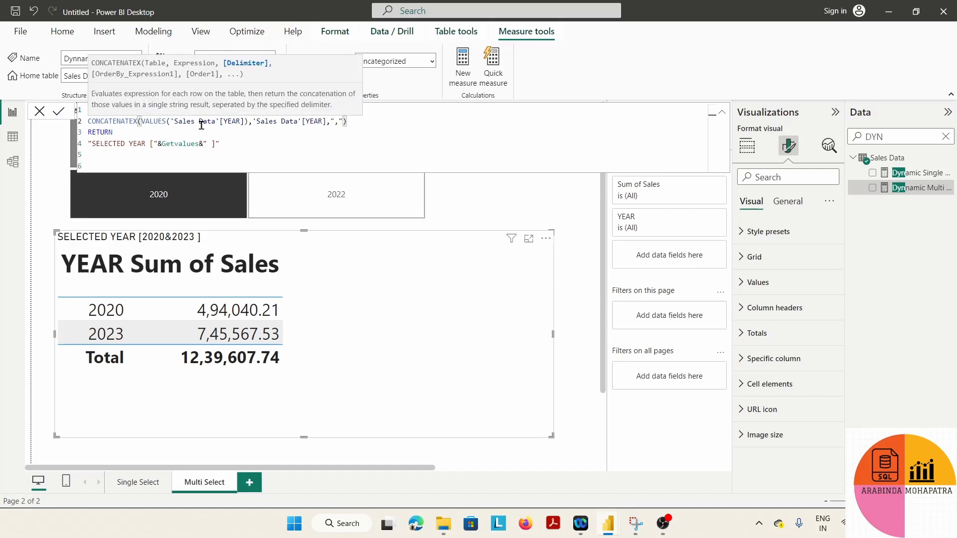
drag(141, 121, 247, 122)
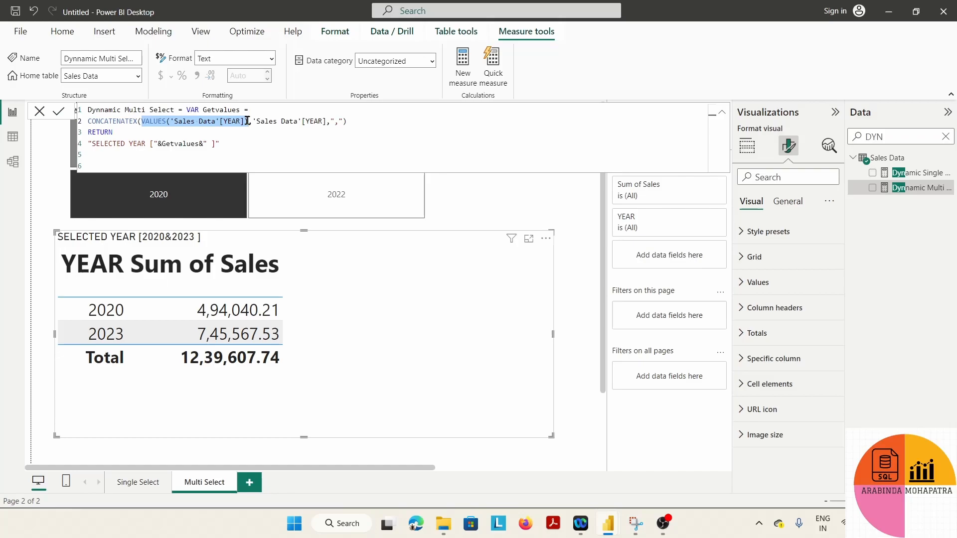
click(152, 121)
drag(258, 121, 337, 121)
click(337, 121)
double_click(337, 121)
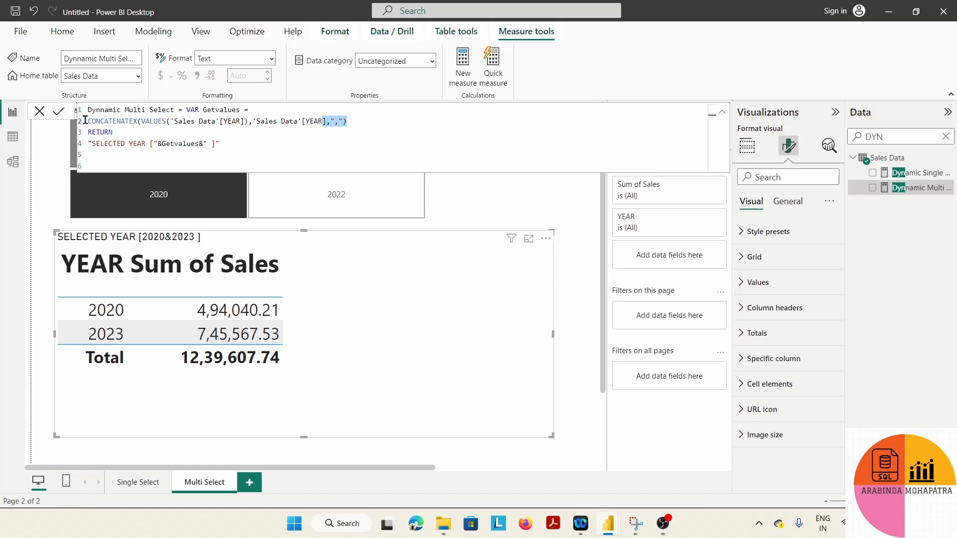
click(58, 113)
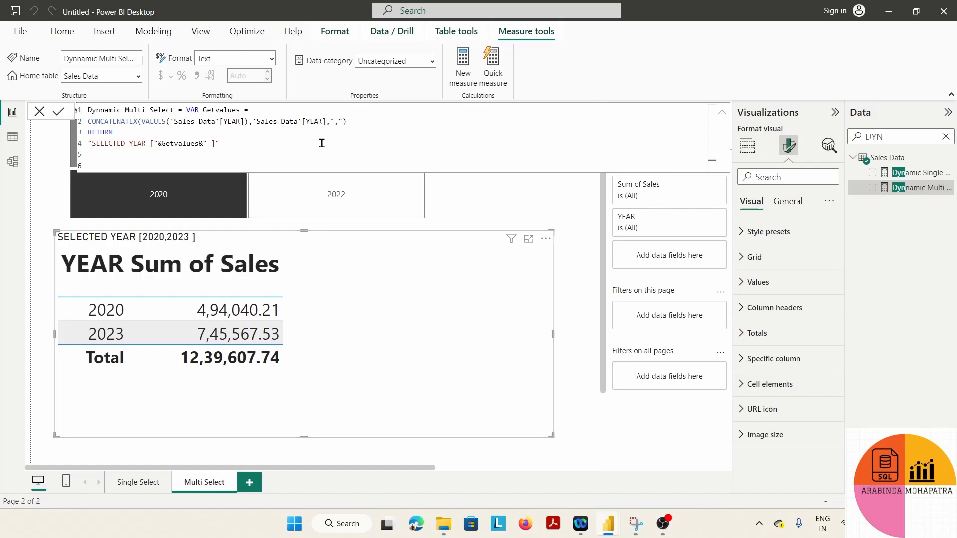
Set the CONCATENATEX delimiter to " AND " with a space on each side, commit the measure and close its formula.
click(339, 122)
key(Left)
key(BackSpace)
text(AND)
click(57, 112)
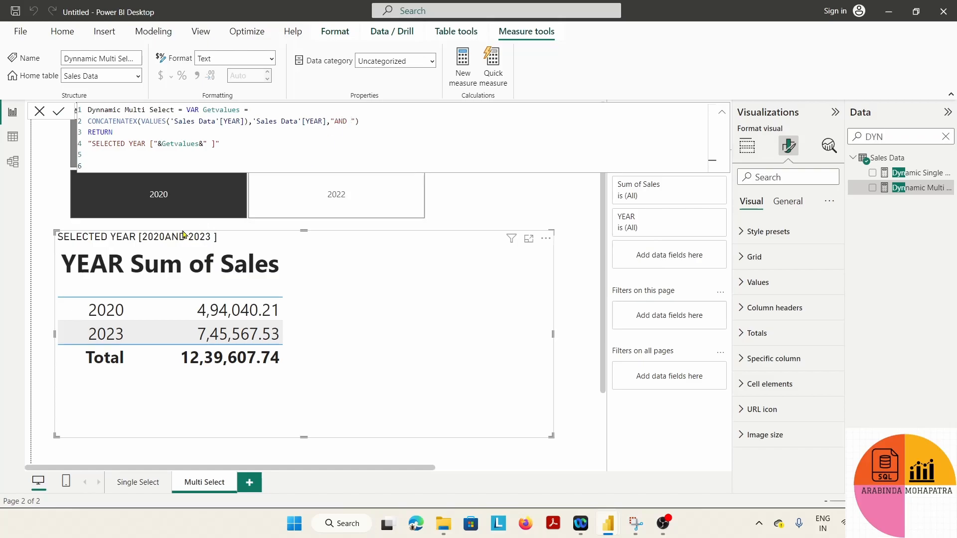
click(337, 121)
click(59, 112)
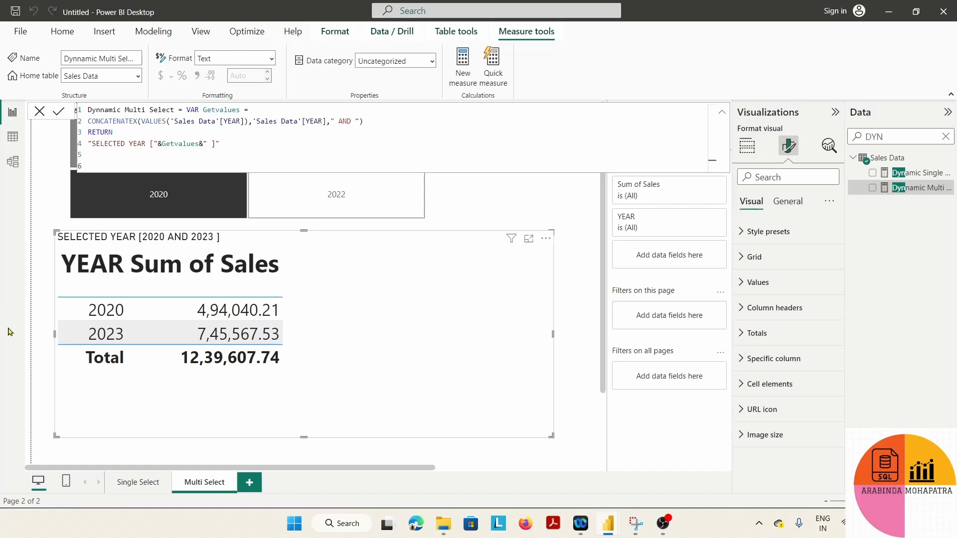
click(42, 184)
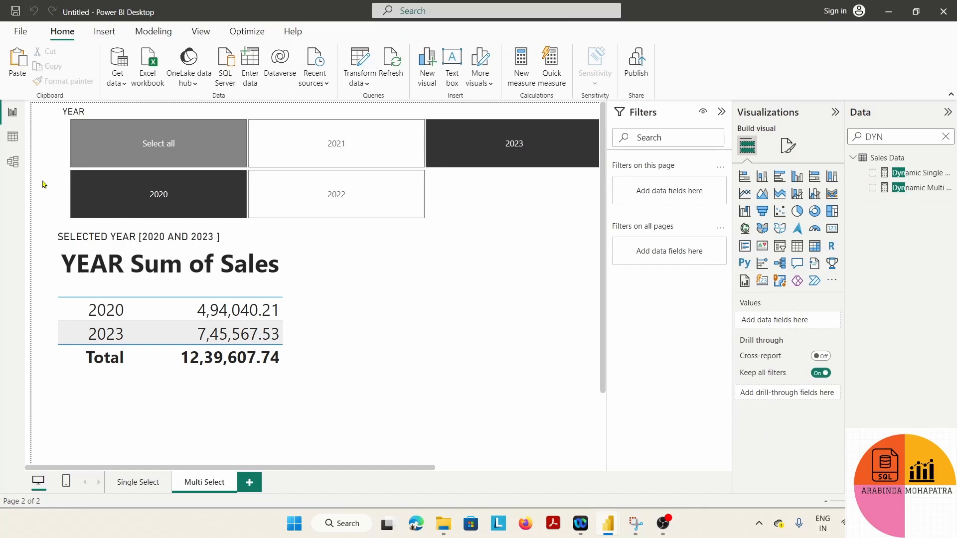
Add a new report page and rename it "Combine Vlaues".
click(251, 484)
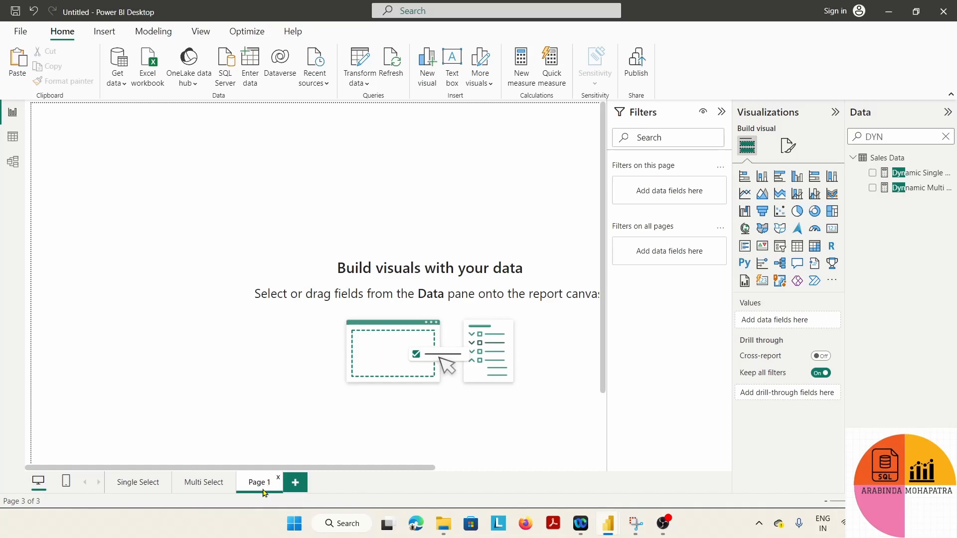
right_click(263, 492)
click(292, 447)
text(Combine Vlaues)
key(Return)
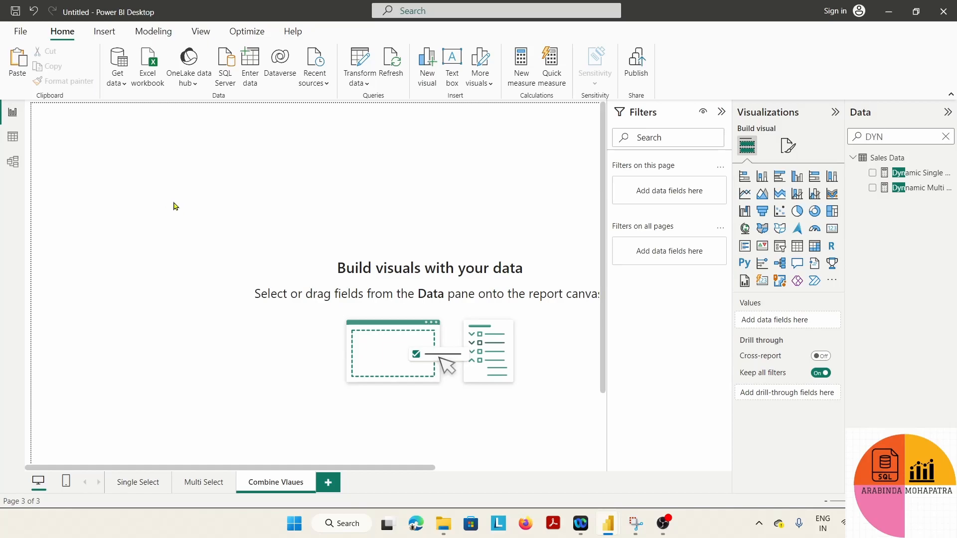
Copy the Dynnamic Multi Select formula from the Multi Select page's measure into a new measure in Sales Data.
click(139, 487)
click(210, 485)
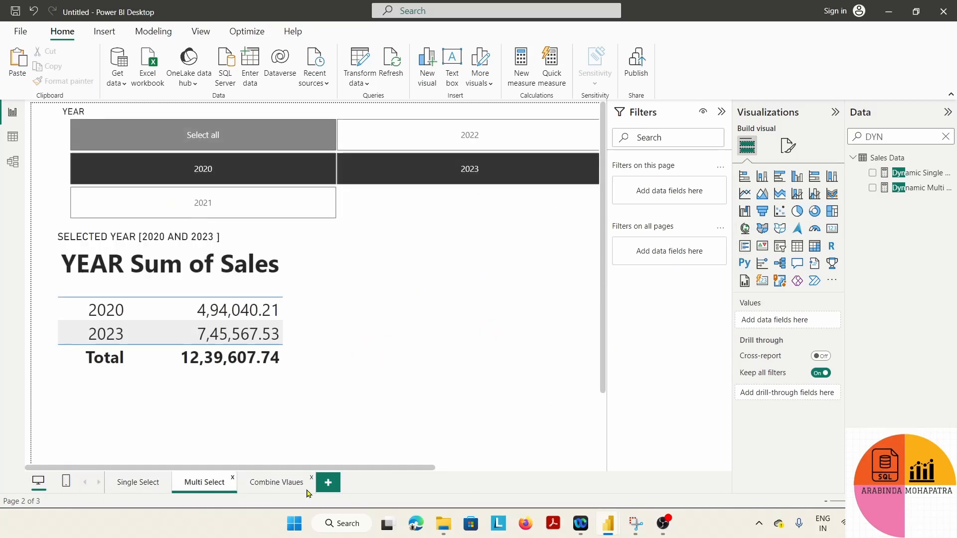
click(934, 189)
key(ctrl+a)
key(ctrl+c)
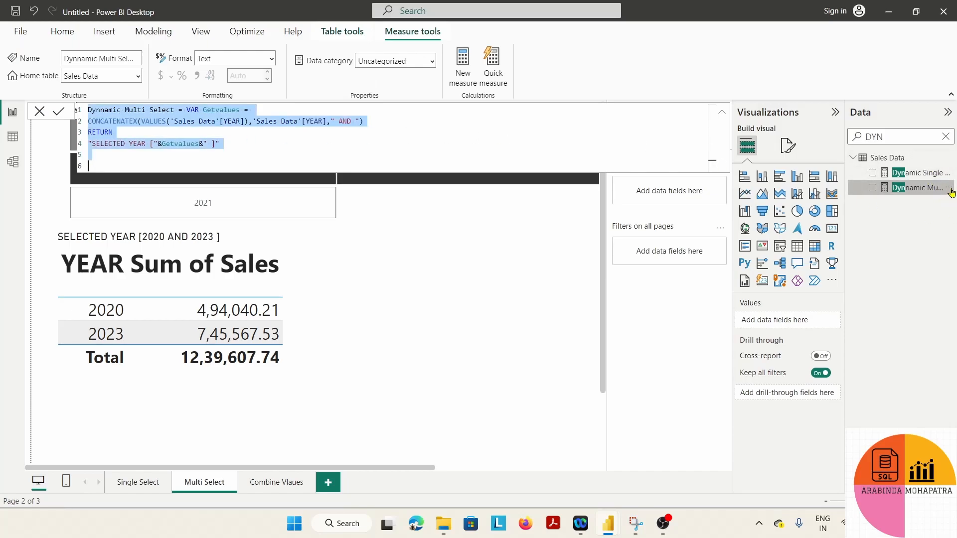
click(948, 187)
click(901, 227)
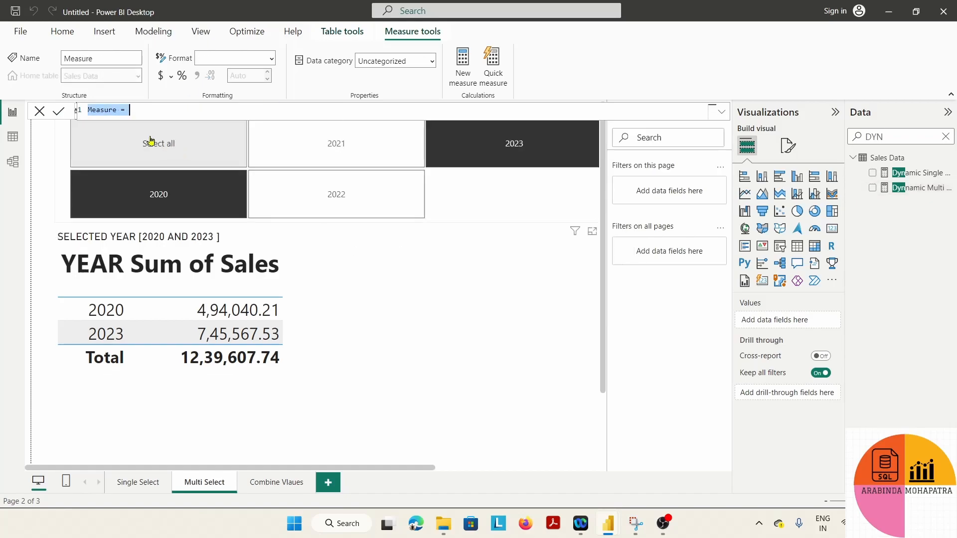
key(ctrl+v)
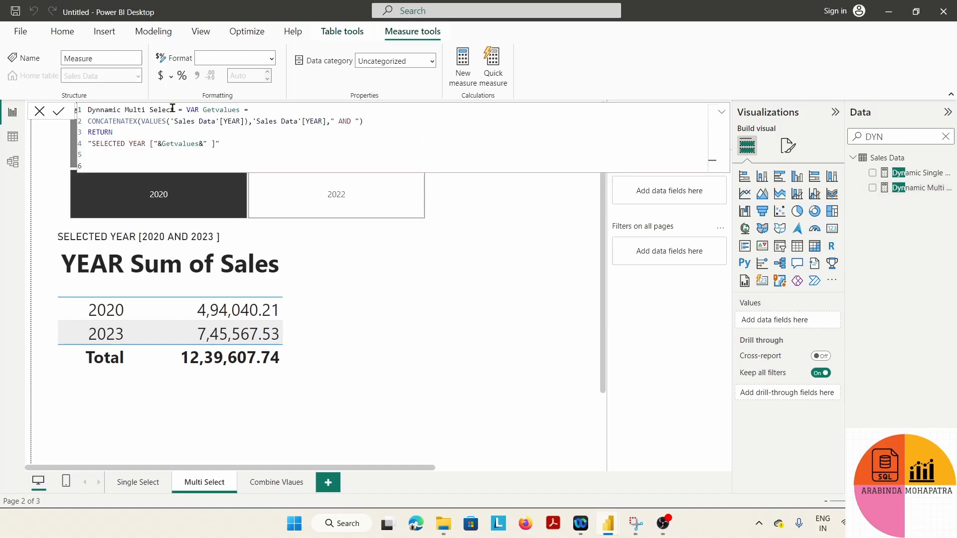
Rename the new measure in its formula to "Dynnamic Multi Selec-Sub Category".
text(-)
key(Caps_Lock)
text(Sub)
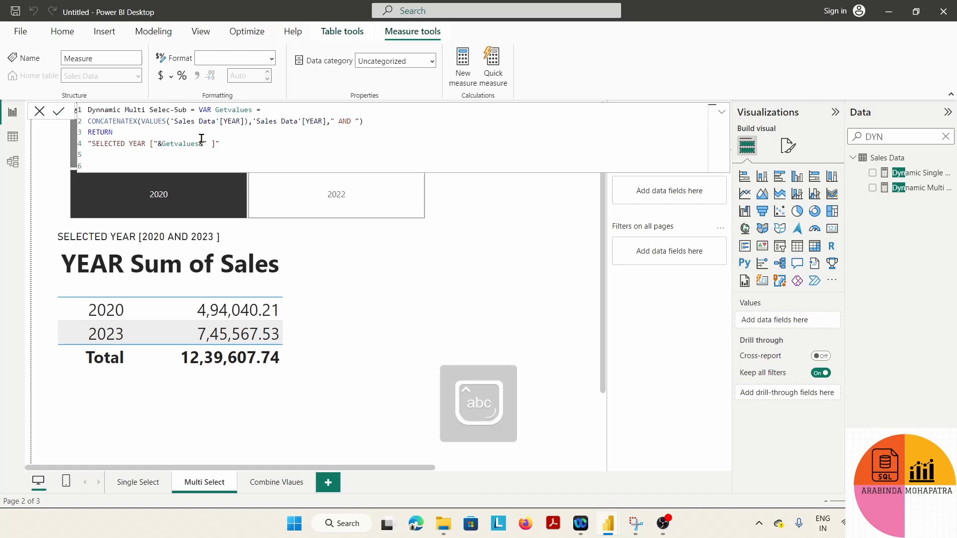
text( Category)
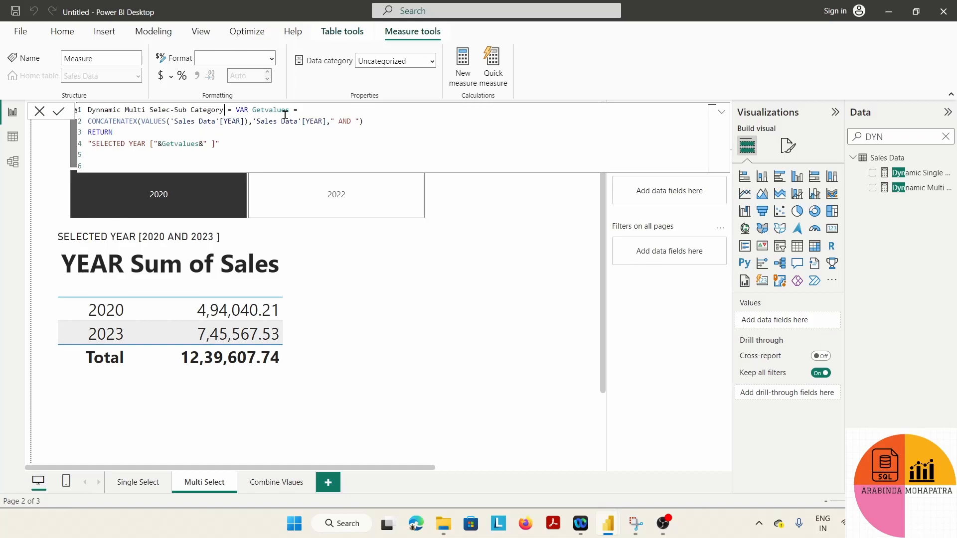
Replace the YEAR column inside the VALUES function with 'Sales Data'[Sub-Category].
click(246, 122)
key(BackSpace)
key(BackSpace)
key(BackSpace)
key(BackSpace)
key(BackSpace)
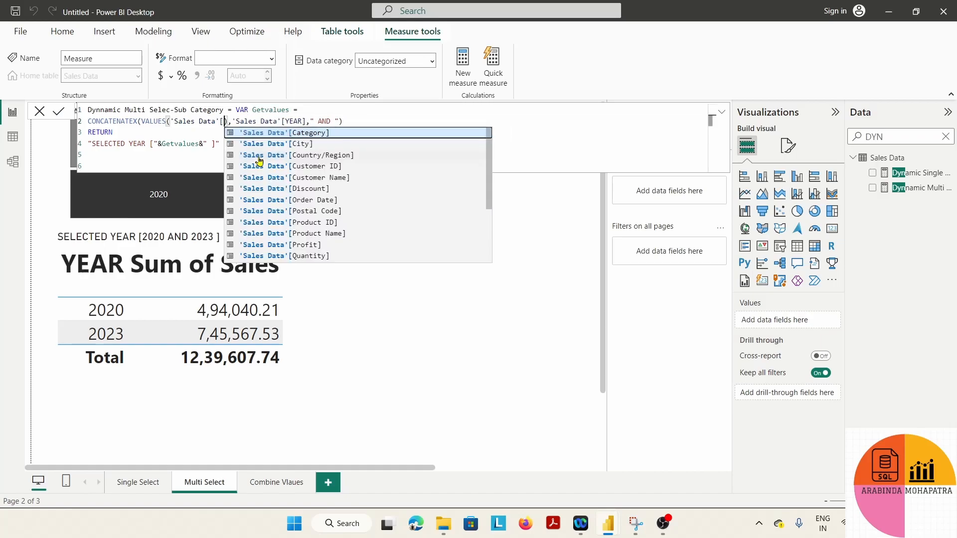
scroll(318, 250, down, 3)
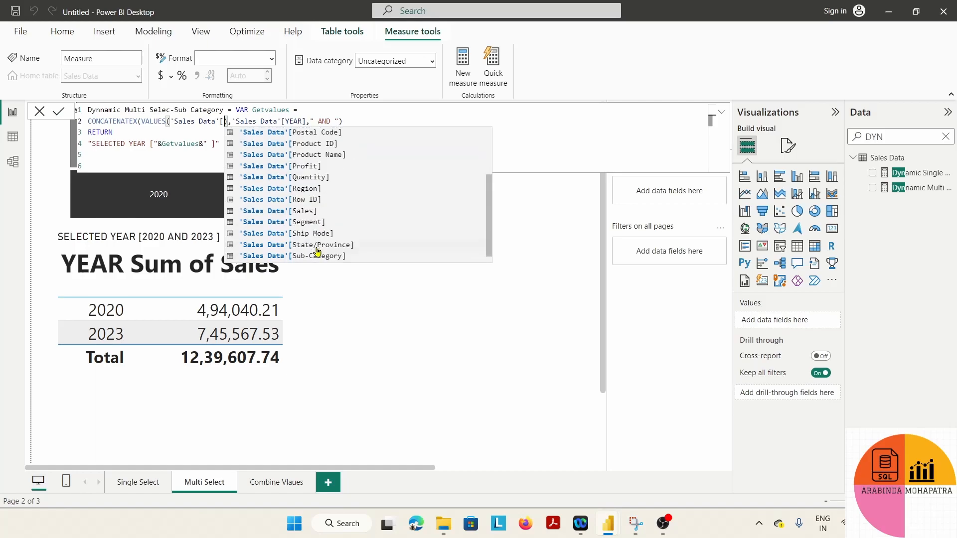
double_click(321, 255)
Replace the YEAR column in CONCATENATEX's expression argument with 'Sales Data'[Sub-Category].
click(362, 120)
key(BackSpace)
key(BackSpace)
key(BackSpace)
key(BackSpace)
key(BackSpace)
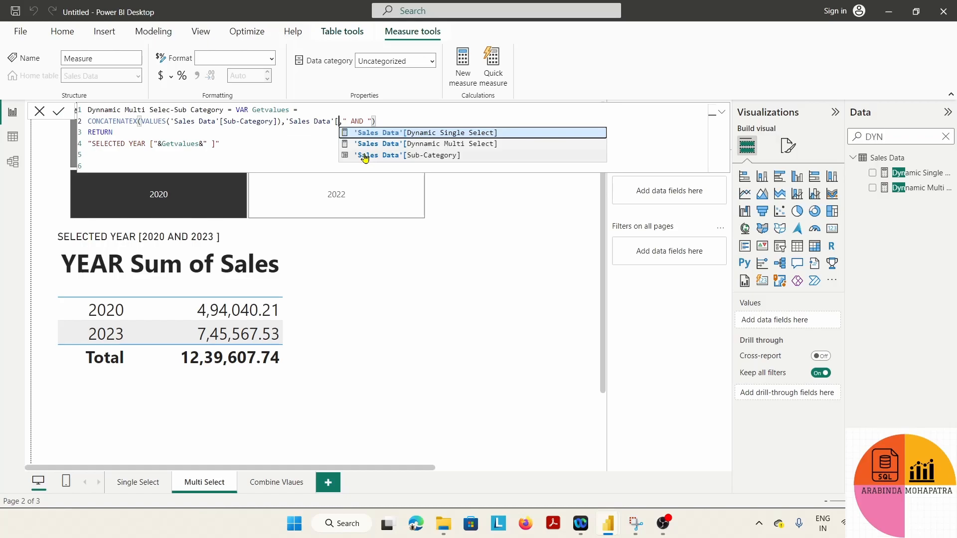
double_click(364, 156)
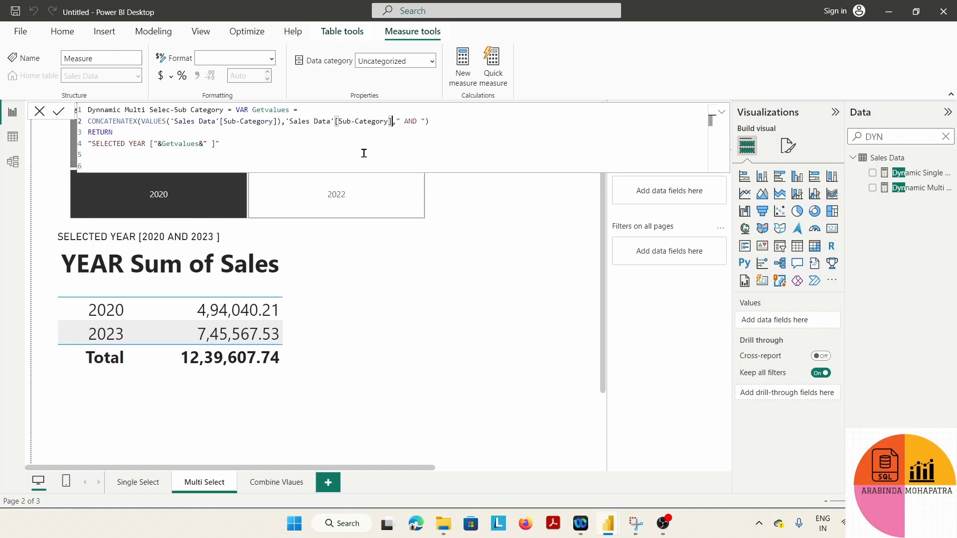
Change the returned text from YEAR to "SELECTED Sub Category [" and commit the new measure.
click(144, 144)
key(BackSpace)
key(BackSpace)
key(BackSpace)
key(Delete)
key(Caps_Lock)
text(Sub Cate)
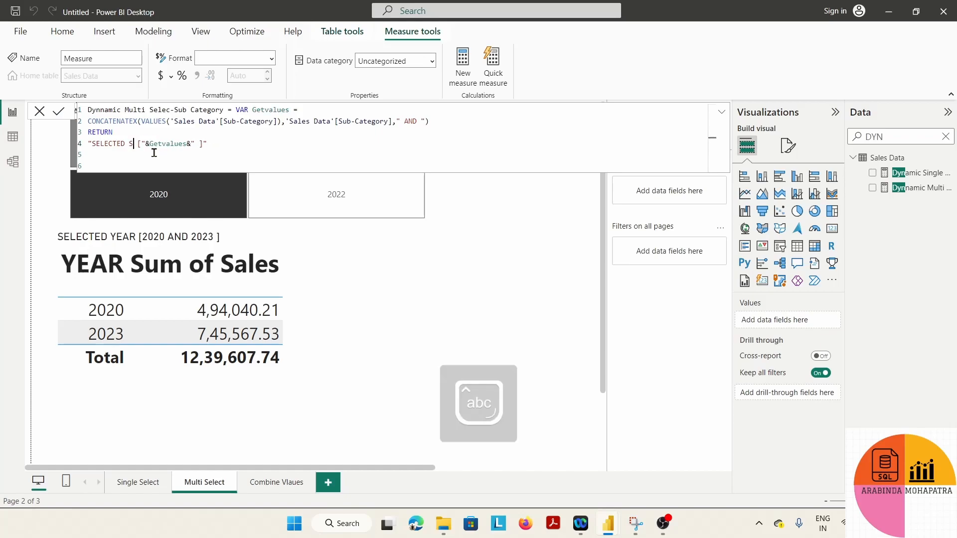
text(gory)
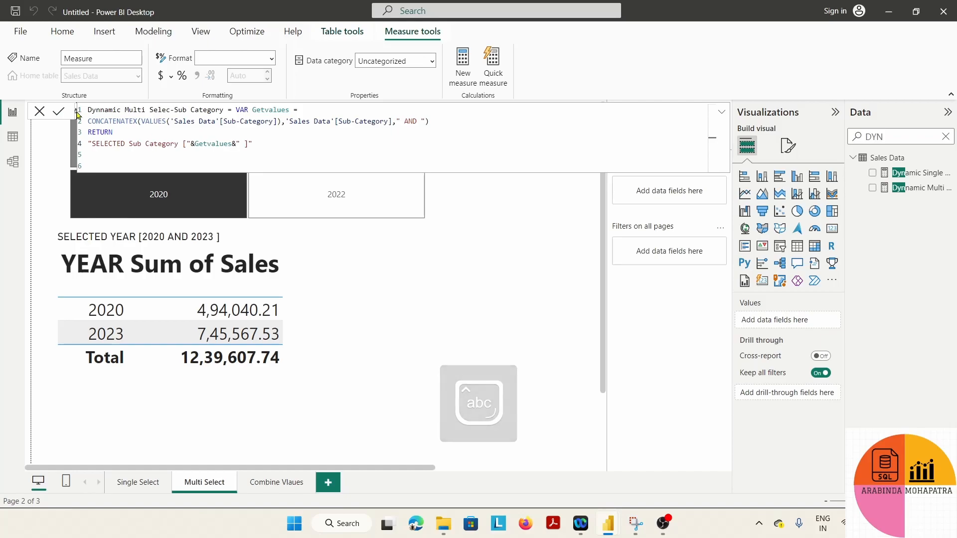
click(60, 113)
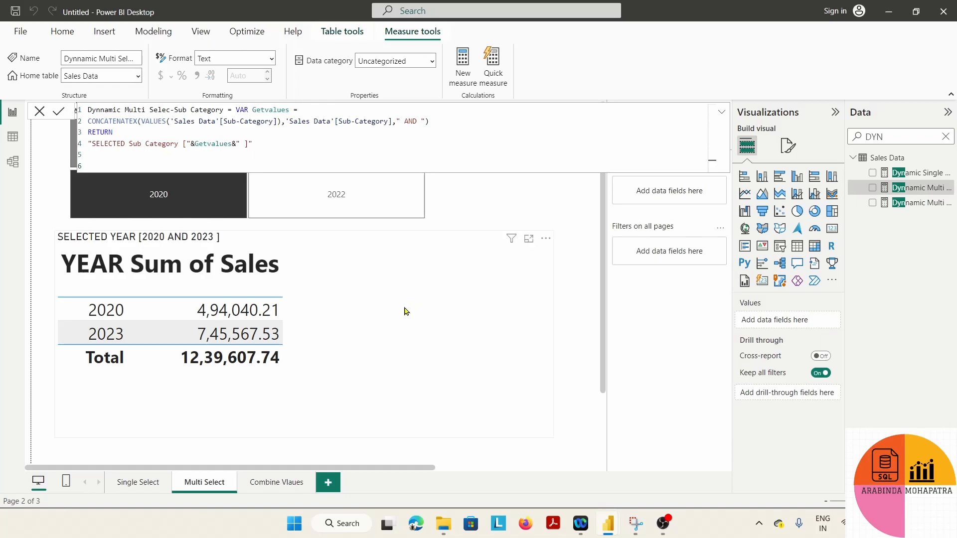
On the Combine Vlaues page, insert a table visual and add the Sub-Category field to it.
click(269, 482)
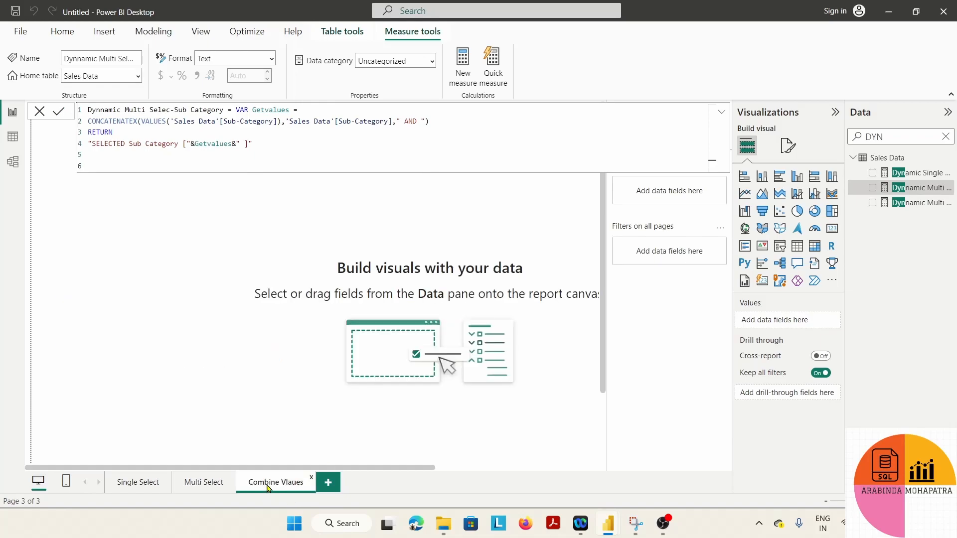
click(187, 483)
click(424, 346)
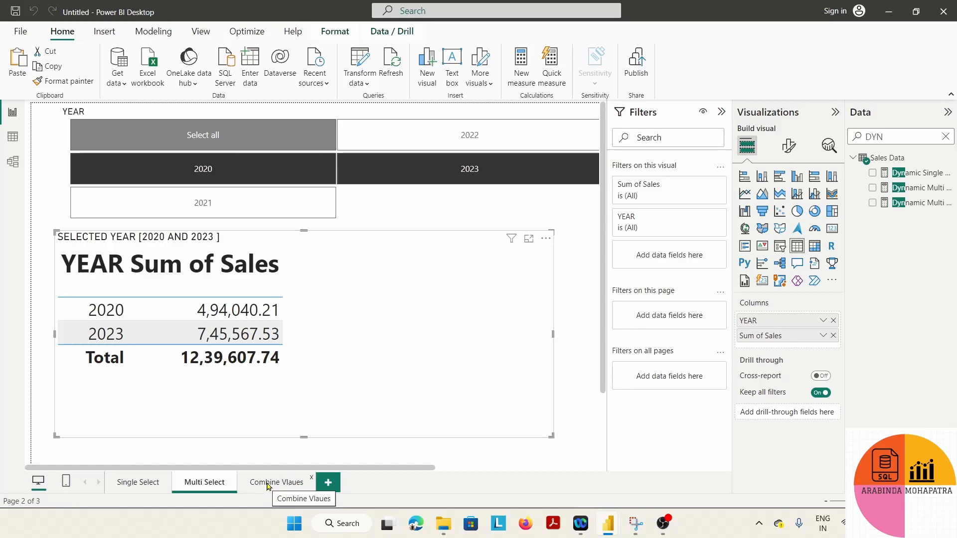
click(267, 483)
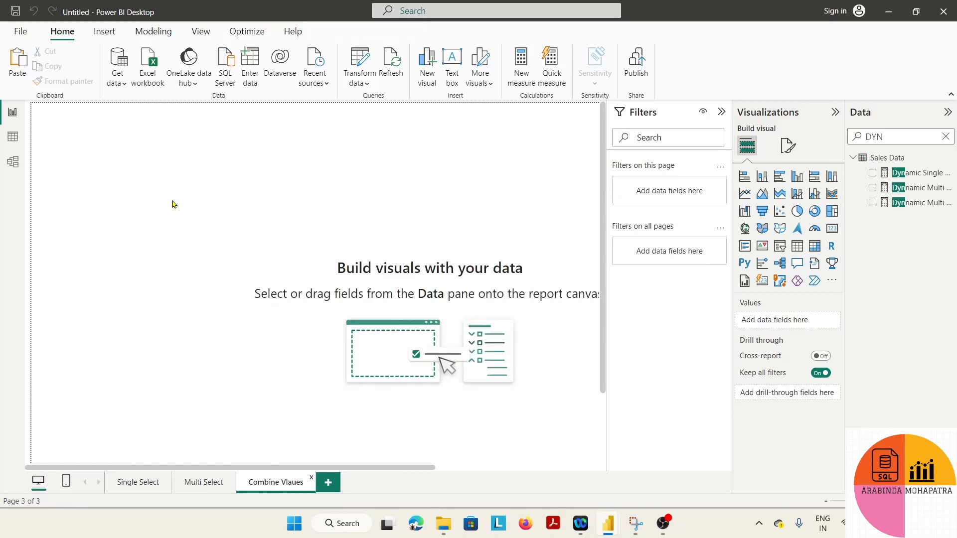
click(945, 137)
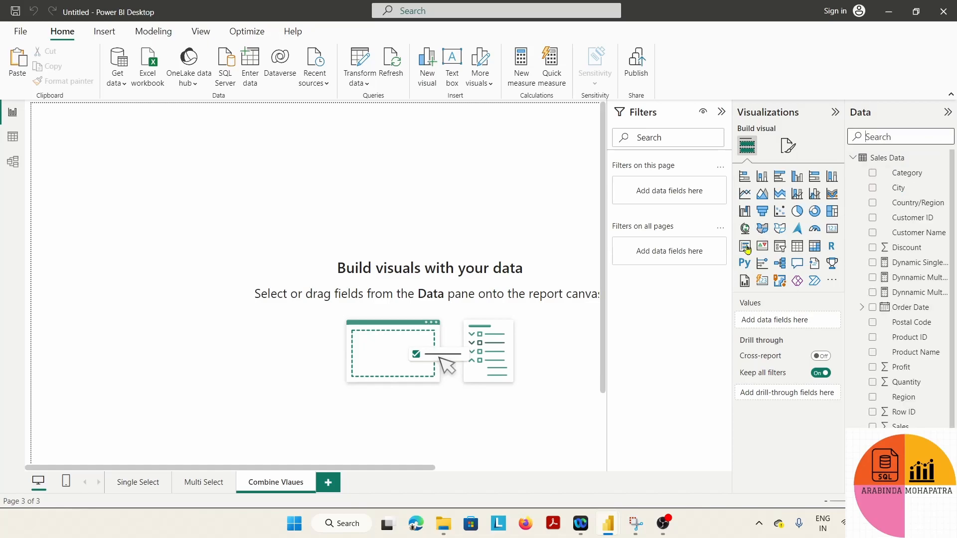
click(796, 246)
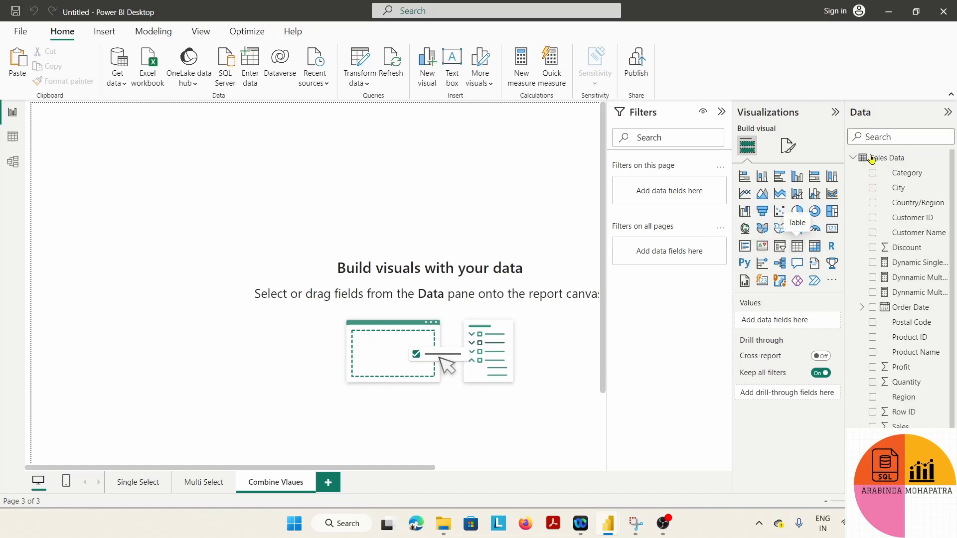
click(872, 188)
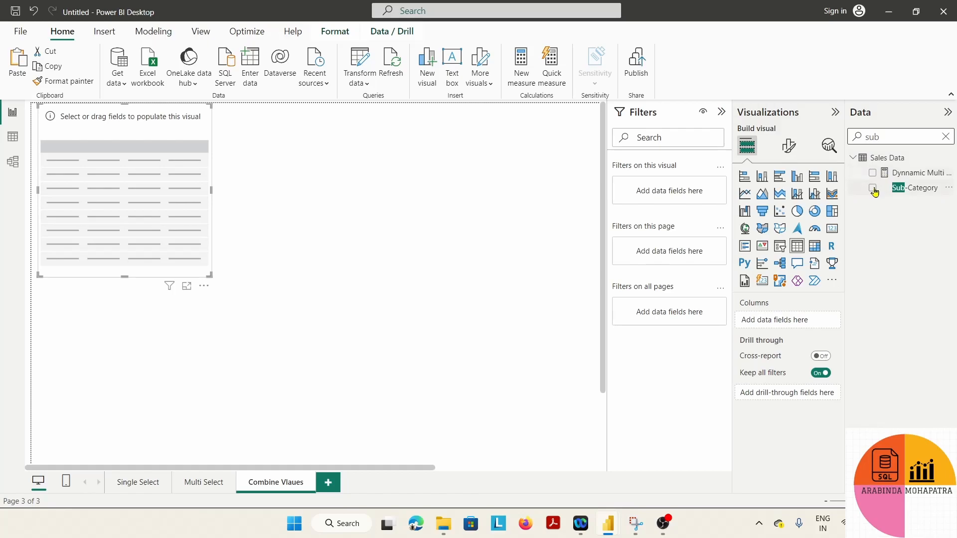
Search the fields for "yea" and add the YEAR column to the table.
click(892, 135)
key(BackSpace)
key(BackSpace)
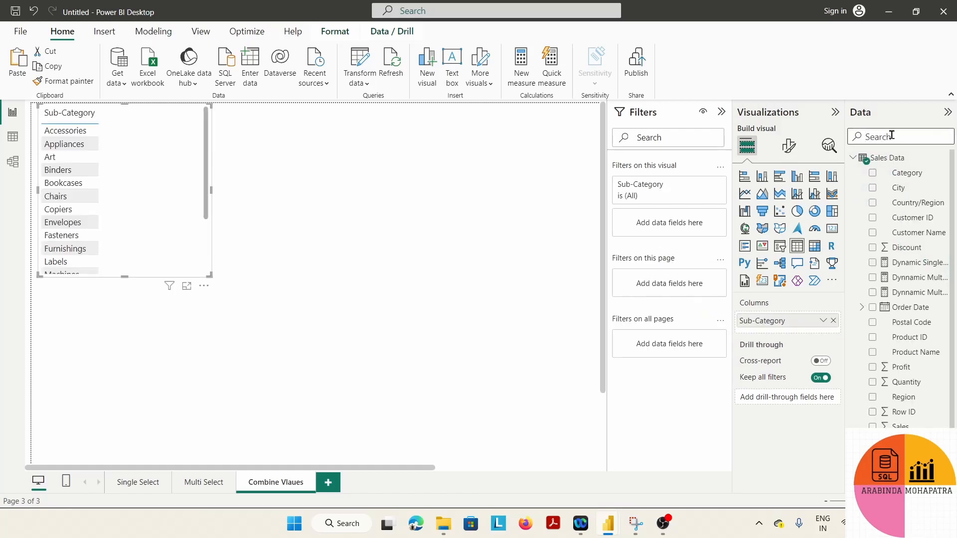
text(yea)
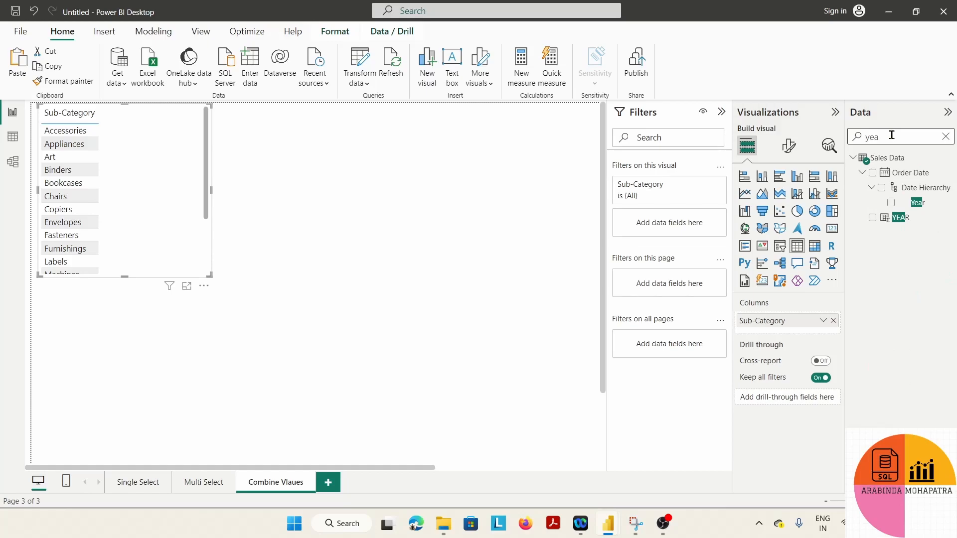
click(871, 217)
Search the fields for "sales" and add the Sales column to the table.
drag(889, 137, 861, 139)
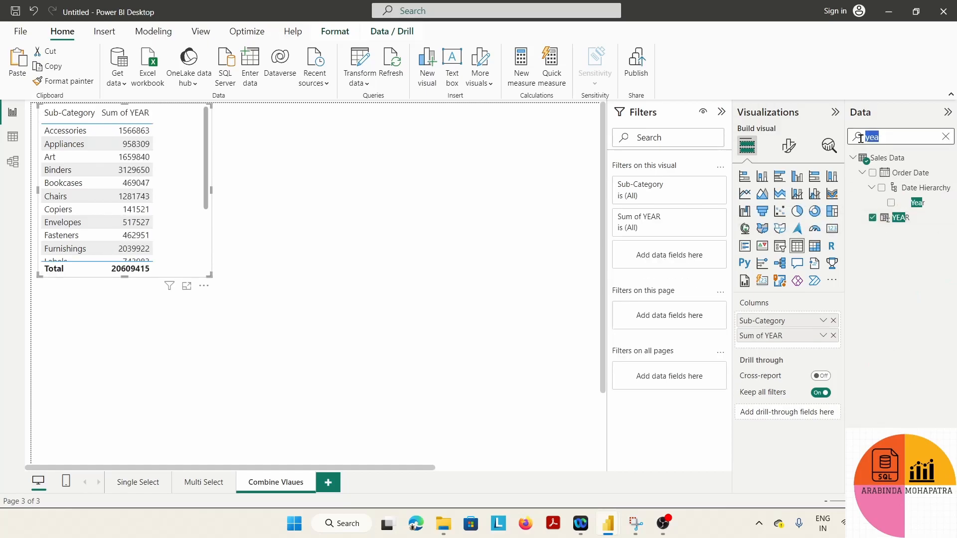
text(sa)
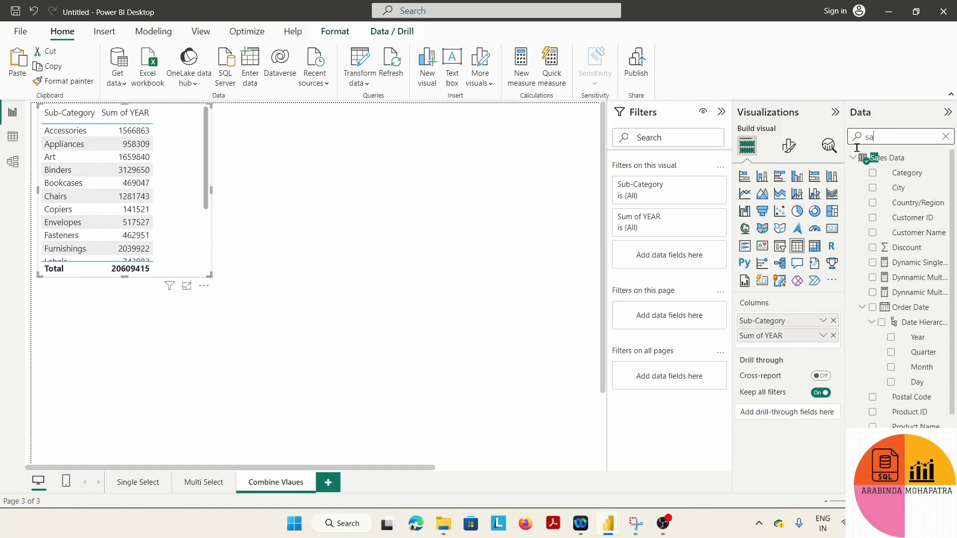
text(less)
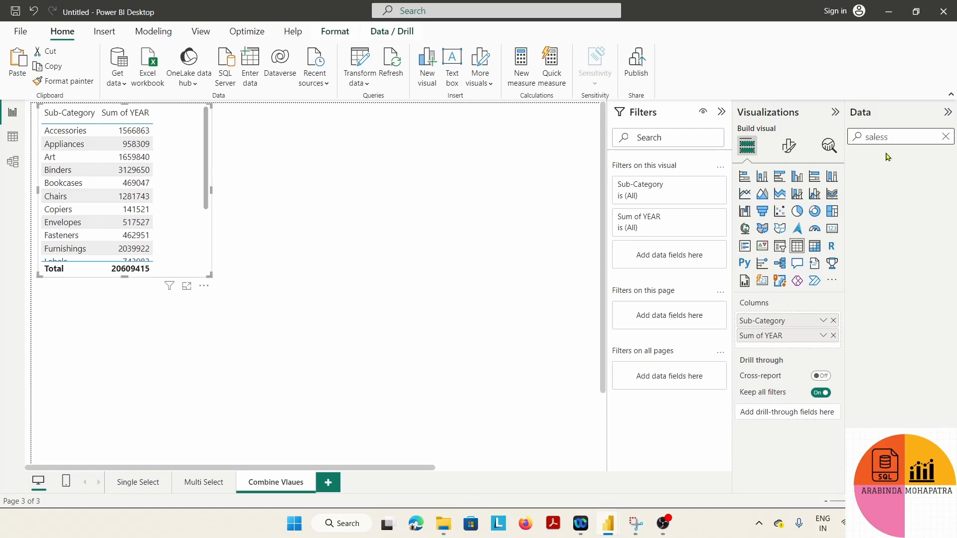
key(BackSpace)
scroll(900, 299, down, 3)
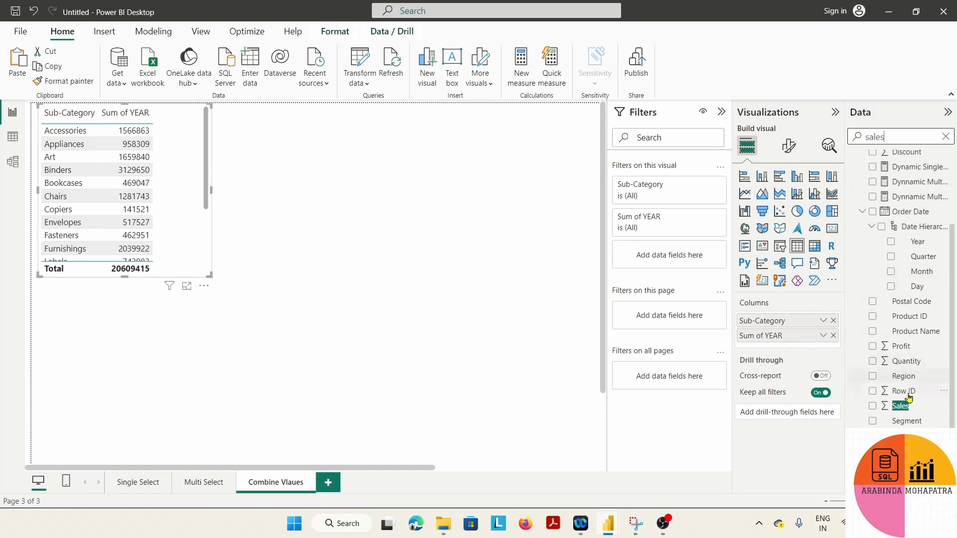
click(872, 406)
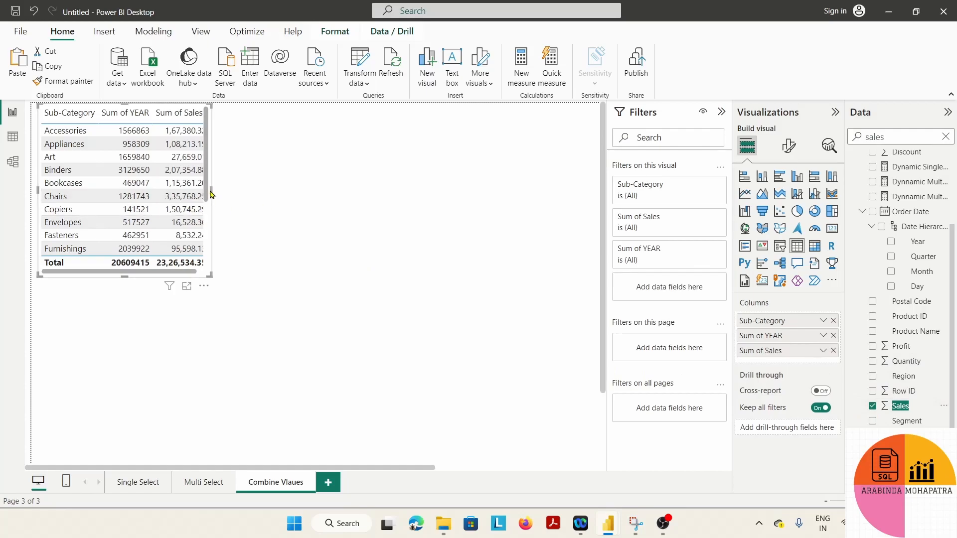
Enlarge the table visual across most of the visible page and set its YEAR column to Don't summarize.
drag(210, 190, 406, 234)
drag(223, 297, 222, 366)
click(822, 335)
click(892, 167)
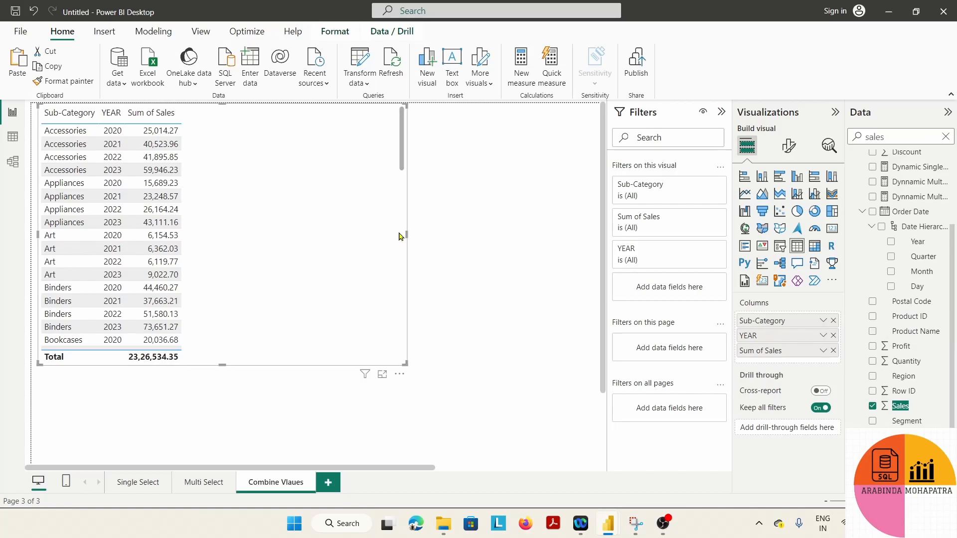
drag(406, 233, 574, 244)
drag(305, 369, 306, 406)
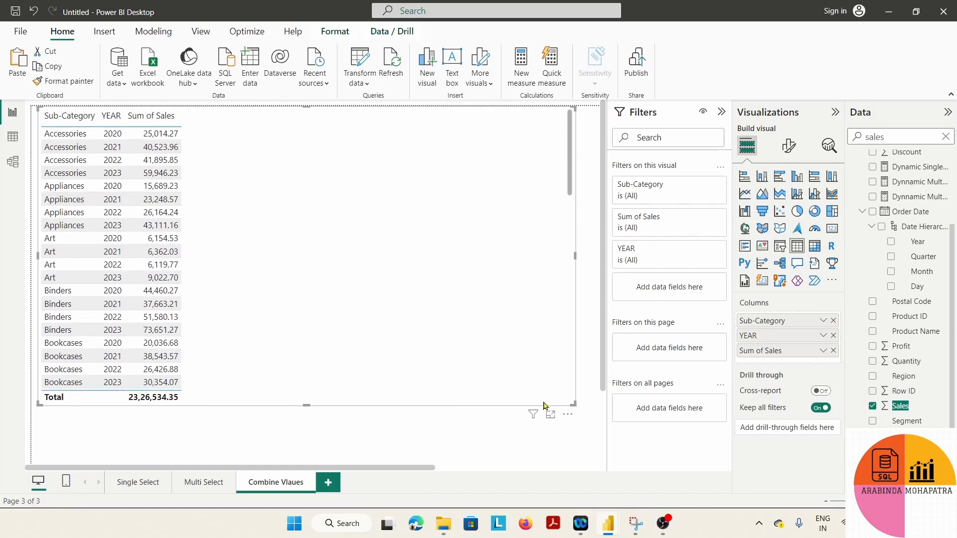
Sort the table by YEAR, place the YEAR column before Sub-Category, and review the rows.
click(567, 416)
mouse_move(651, 412)
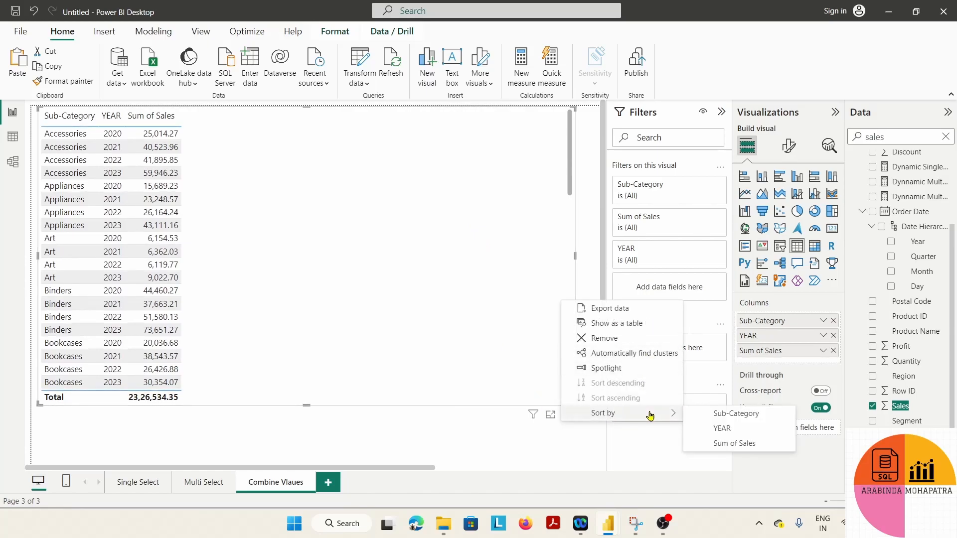
click(764, 428)
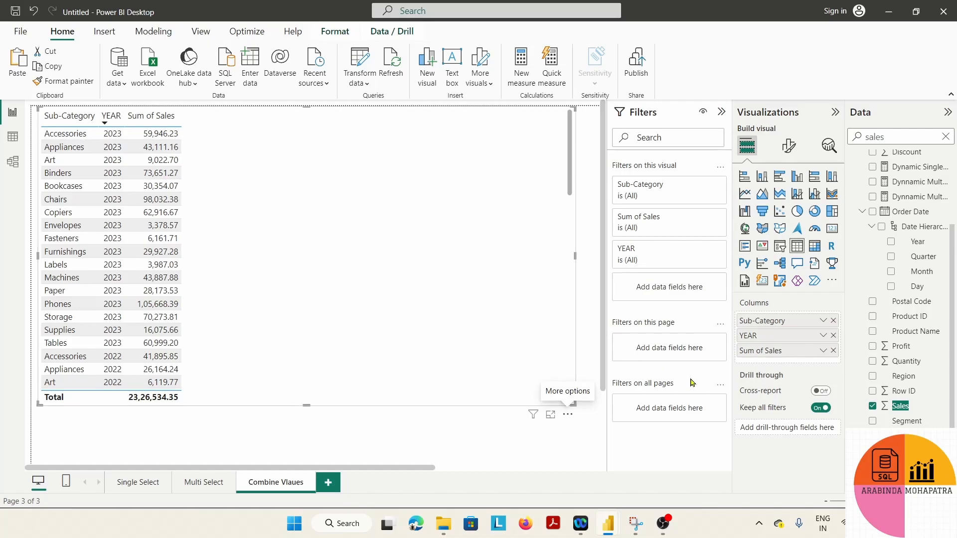
drag(763, 339, 762, 319)
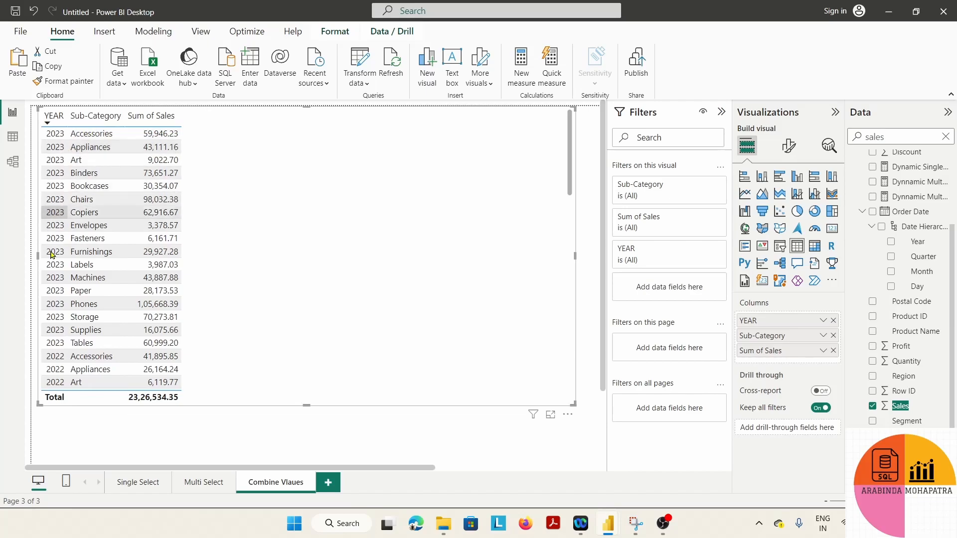
scroll(58, 297, down, 10)
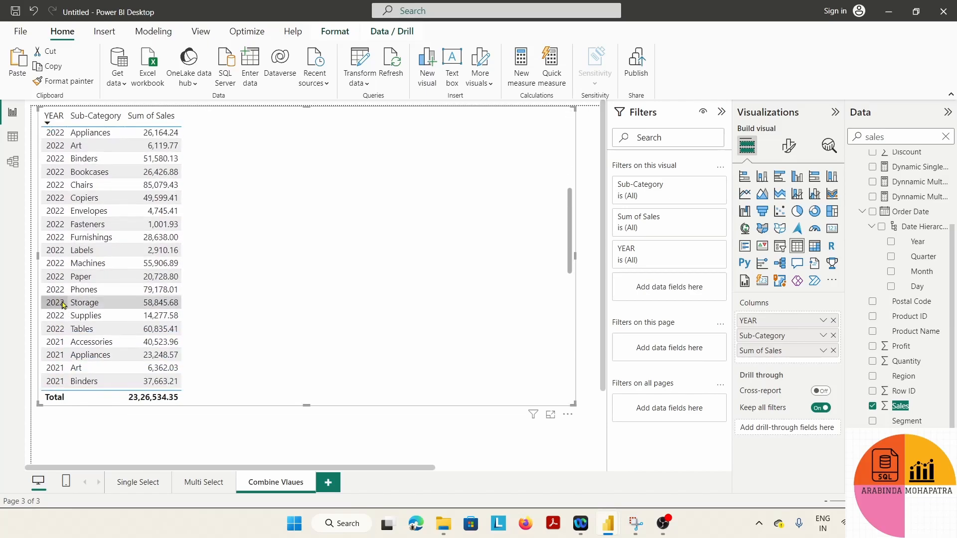
scroll(86, 341, down, 2)
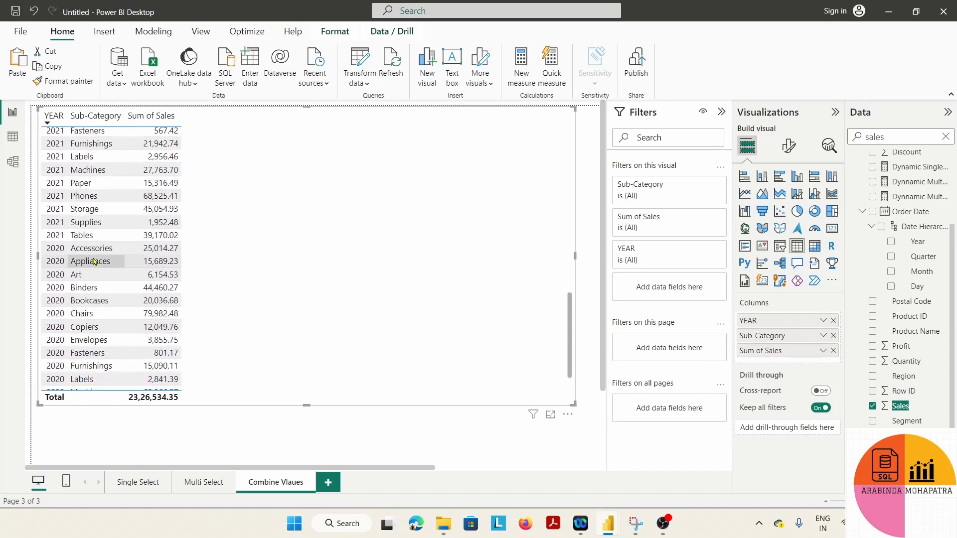
scroll(234, 298, up, 12)
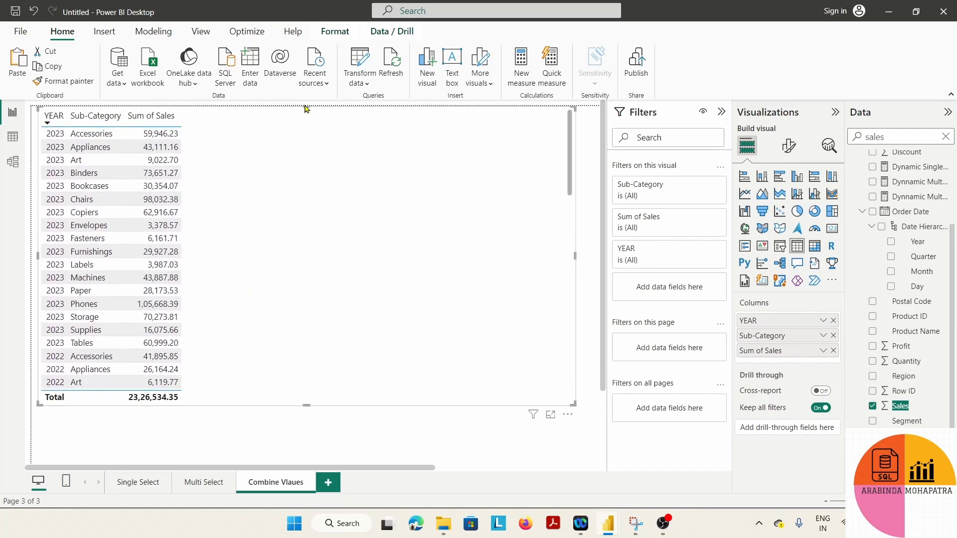
Lower the table's upper edge to free space and insert a wide, short slicer above it.
drag(305, 106, 305, 236)
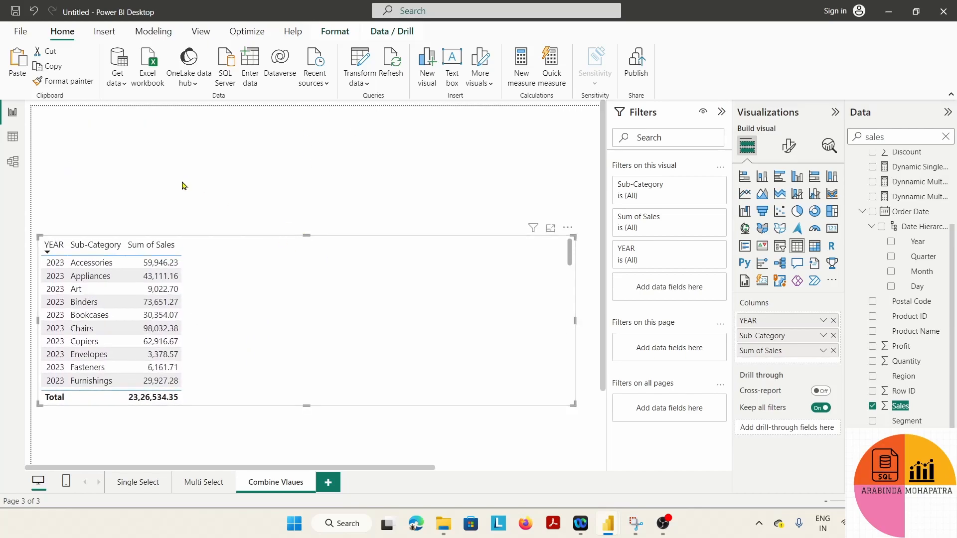
click(780, 245)
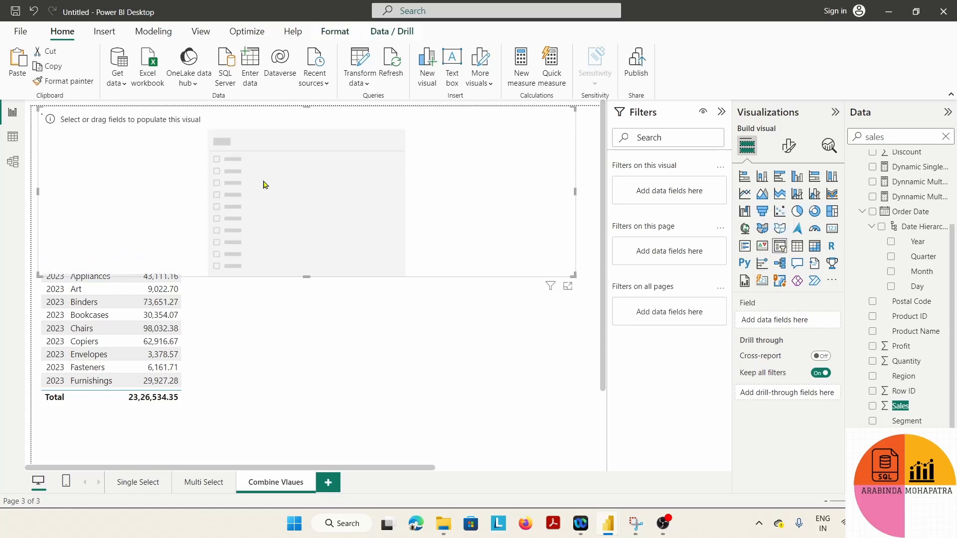
drag(308, 277, 309, 209)
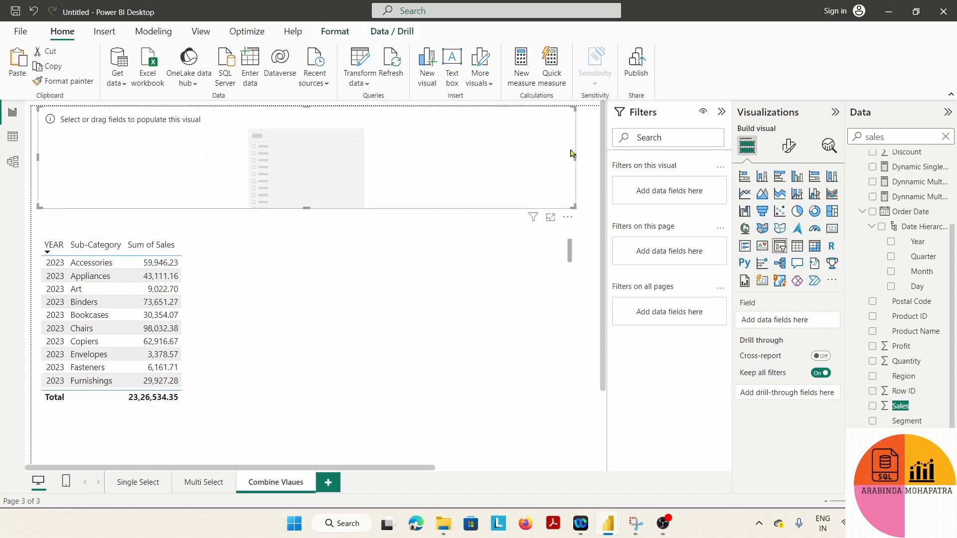
mouse_move(575, 155)
mouse_down()
mouse_move(154, 160)
mouse_move(429, 175)
mouse_move(568, 169)
mouse_up()
Search the fields for "sub", assign Sub-Category to the slicer, and reduce the slicer's height.
double_click(889, 137)
text(sub)
drag(903, 191, 229, 196)
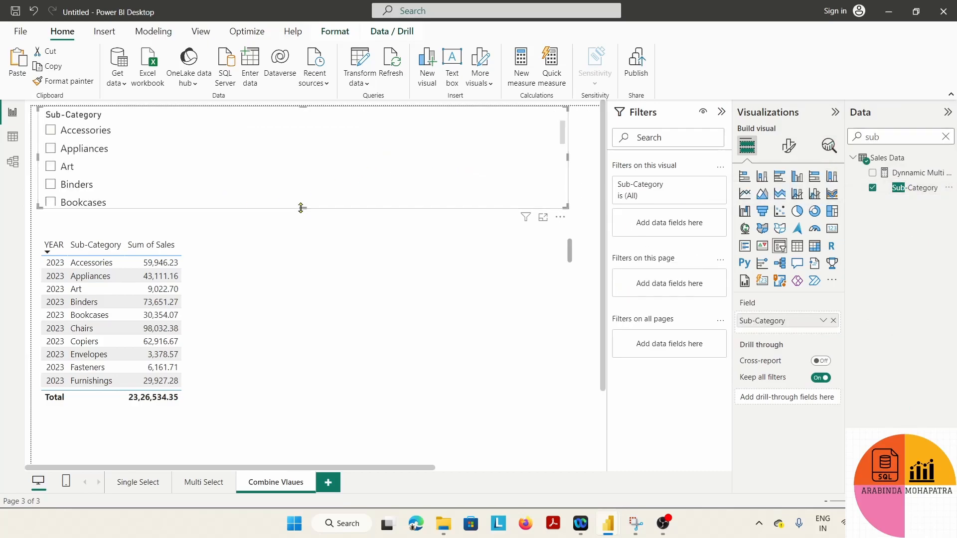
drag(301, 208, 302, 185)
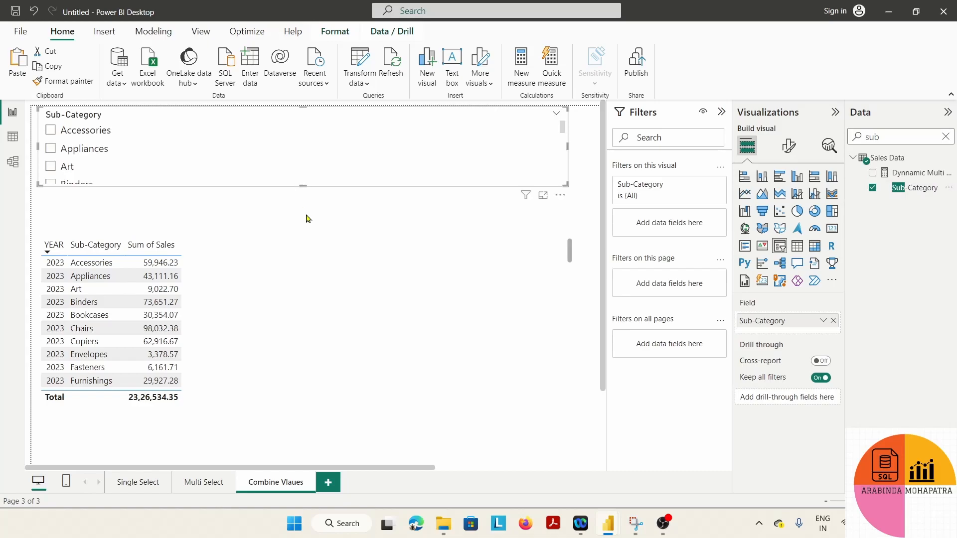
Narrow the table visual to roughly the width of its three columns and deselect it.
click(389, 295)
drag(575, 318, 243, 331)
click(488, 323)
Insert a second slicer, search the fields for "yea", and assign the YEAR column to it.
drag(899, 138, 753, 145)
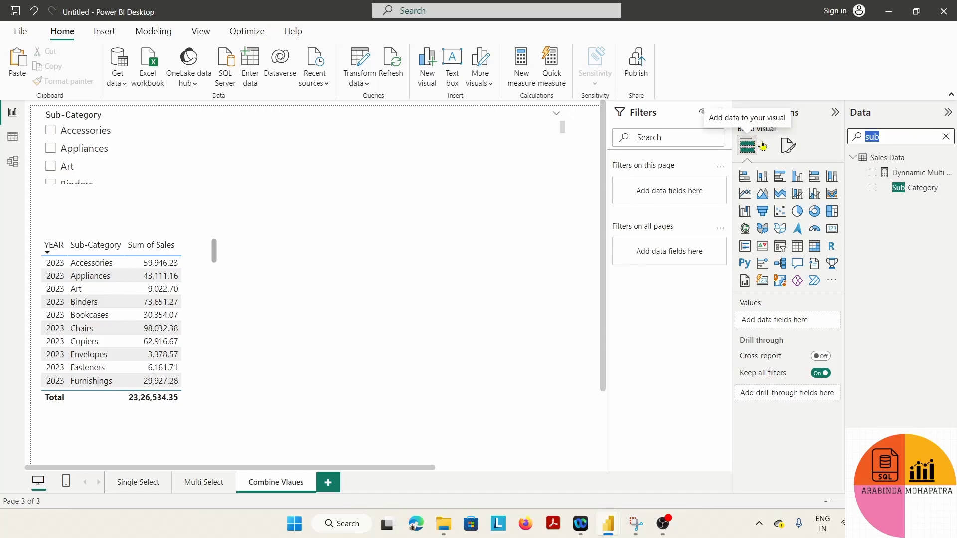
key(BackSpace)
click(779, 245)
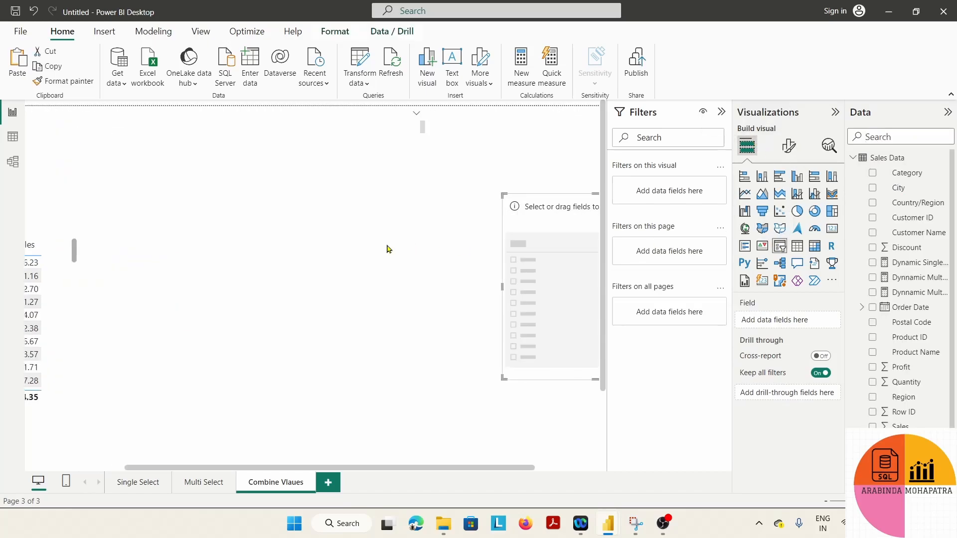
drag(443, 469, 506, 461)
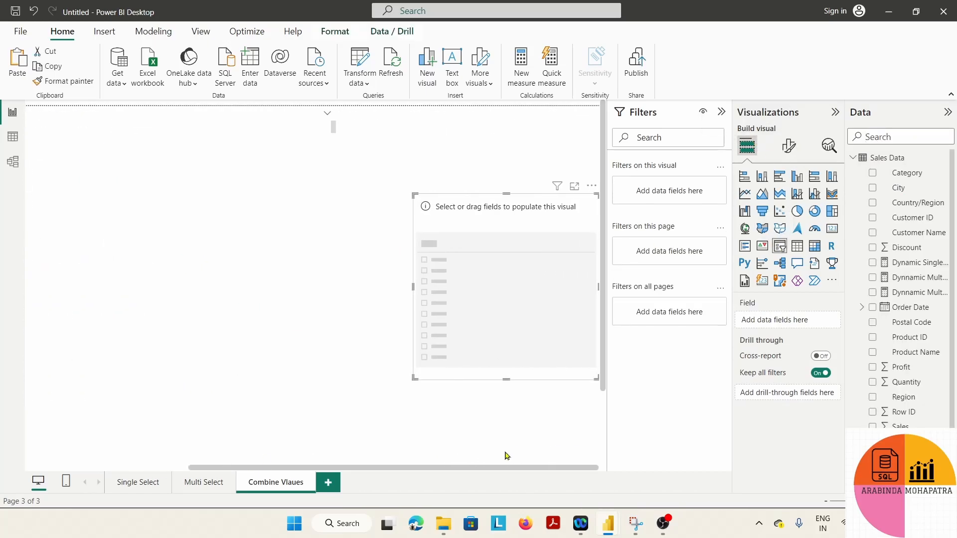
click(870, 134)
text(yea)
drag(896, 217, 528, 277)
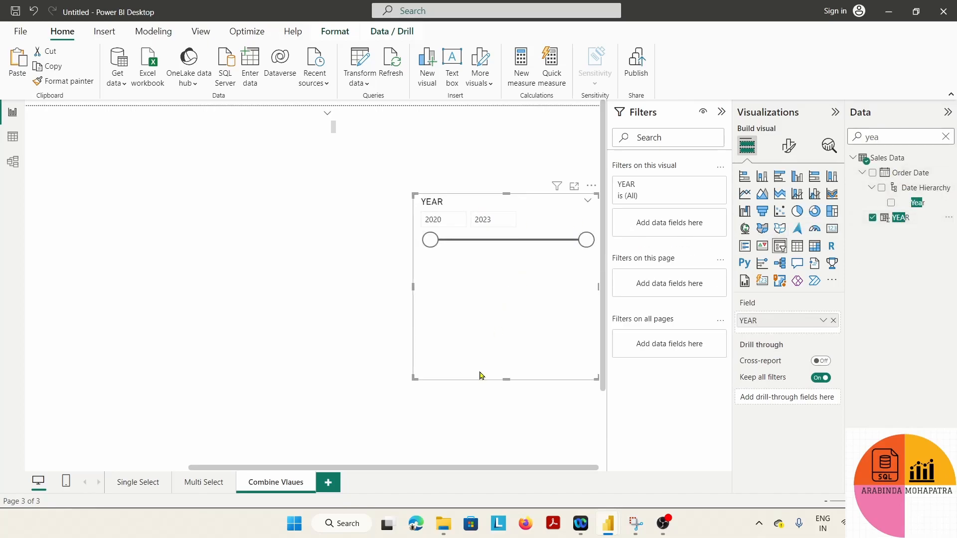
Set the YEAR slicer's style to Tile and turn on its "Select all" option.
click(789, 145)
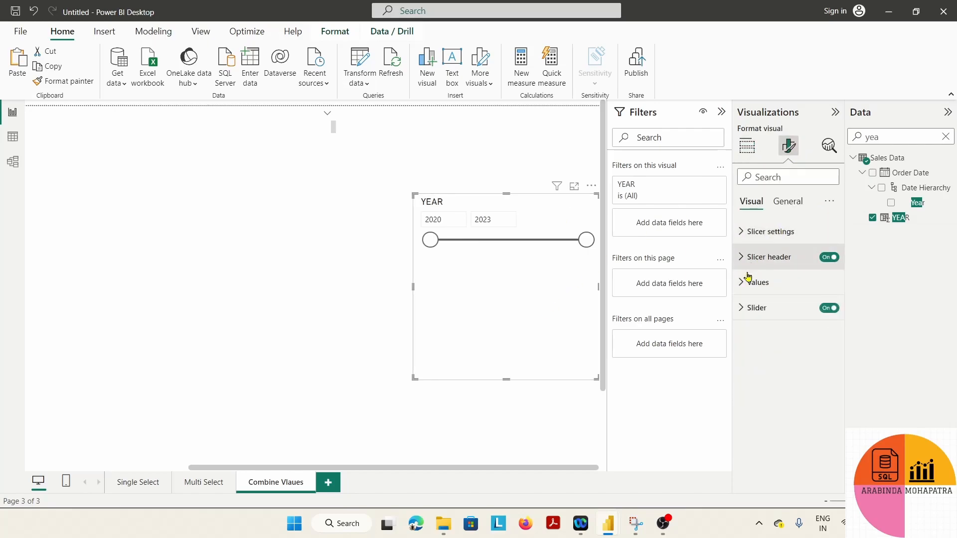
click(740, 259)
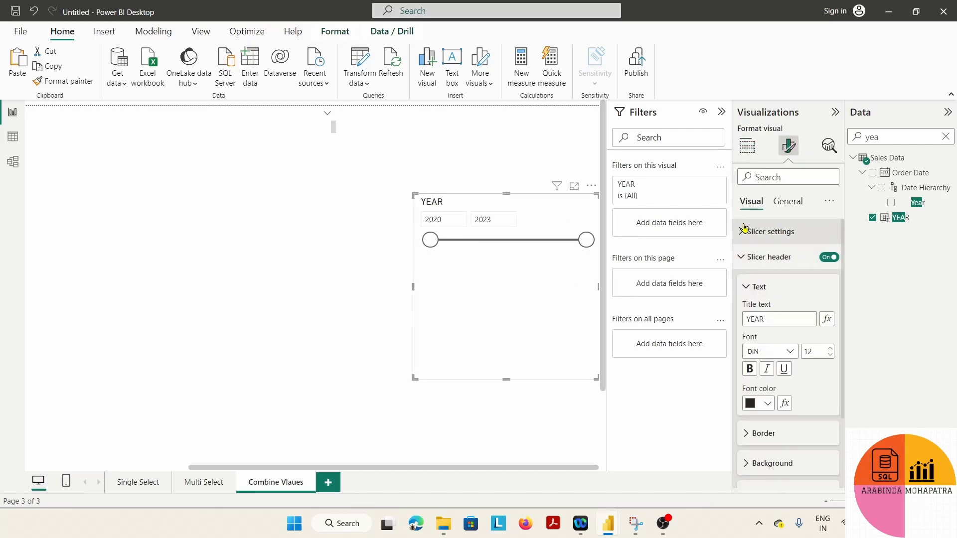
click(744, 232)
click(796, 298)
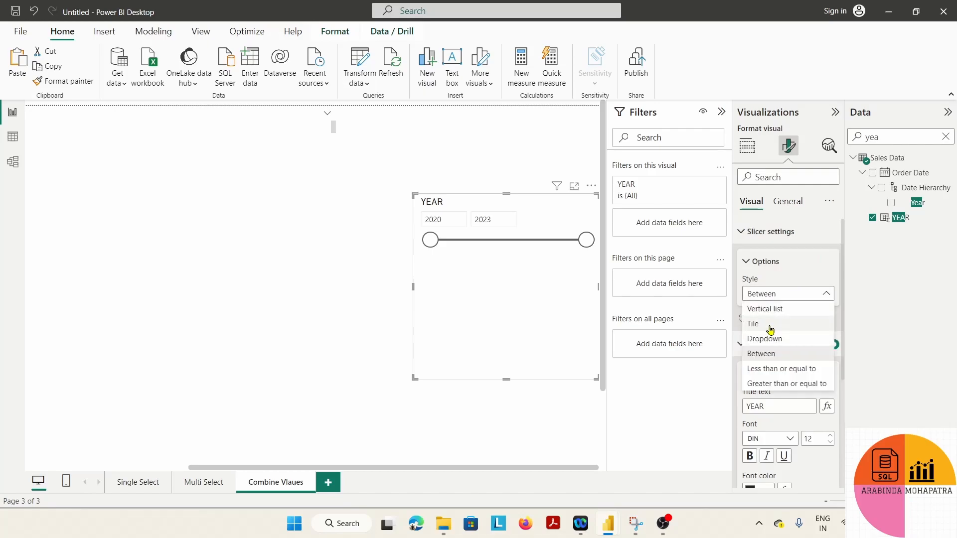
click(773, 326)
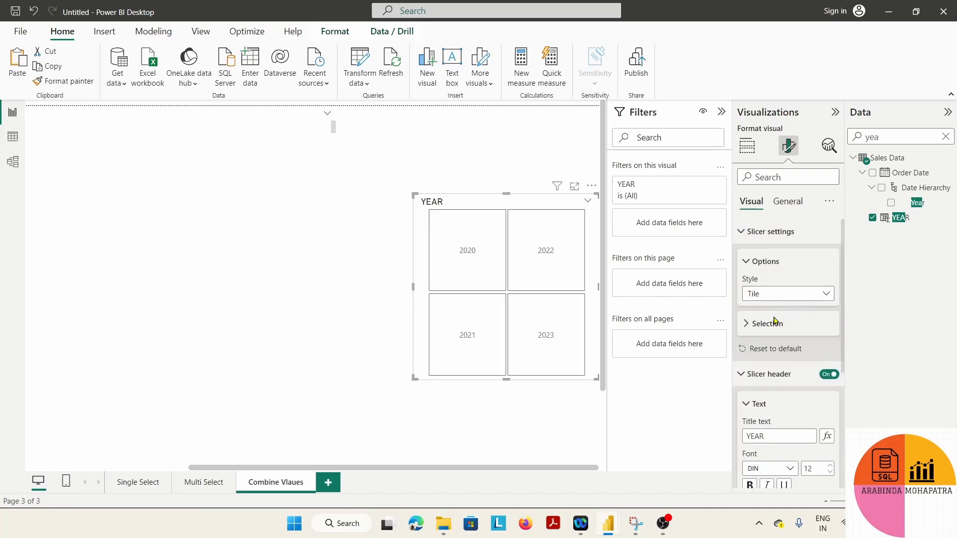
click(747, 324)
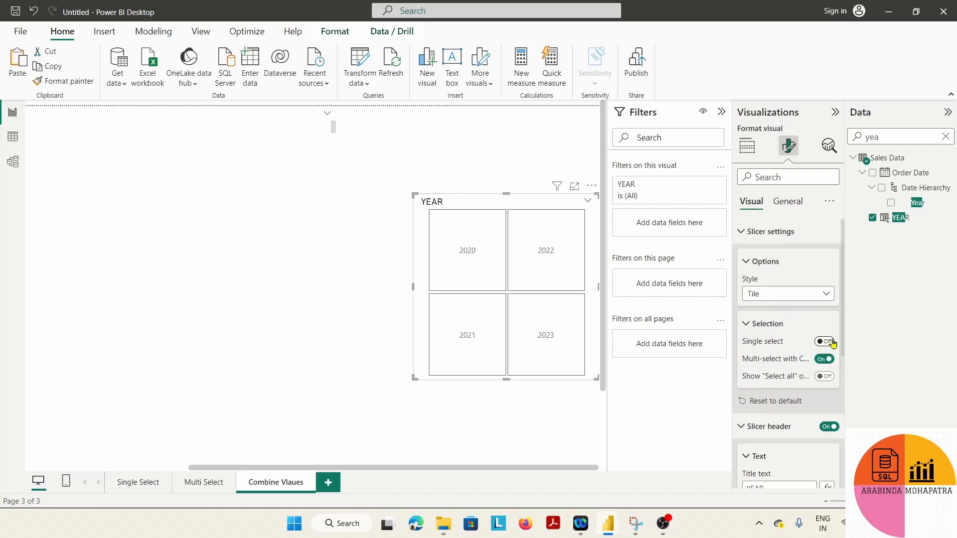
click(825, 376)
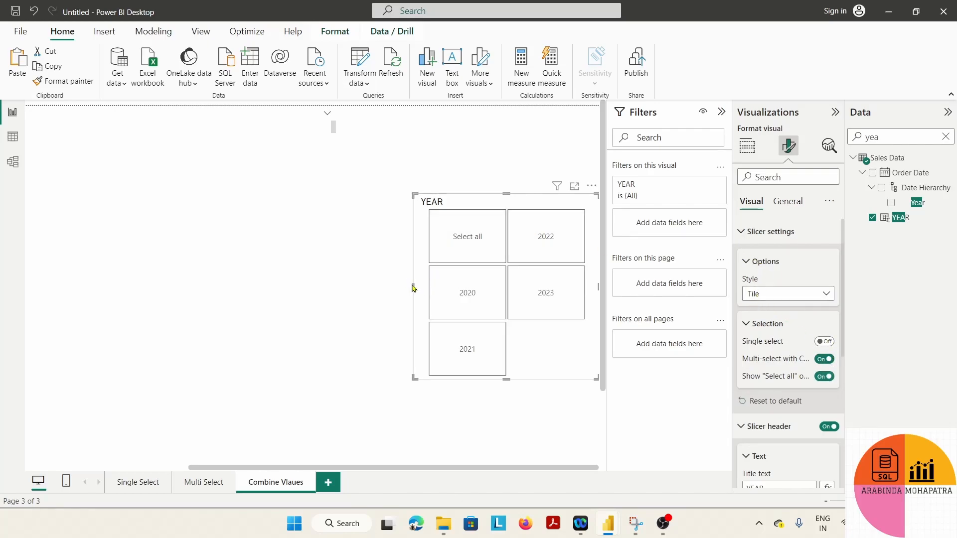
Widen and flatten the YEAR slicer into a single row of tiles level with the Sub-Category slicer.
drag(414, 285, 215, 285)
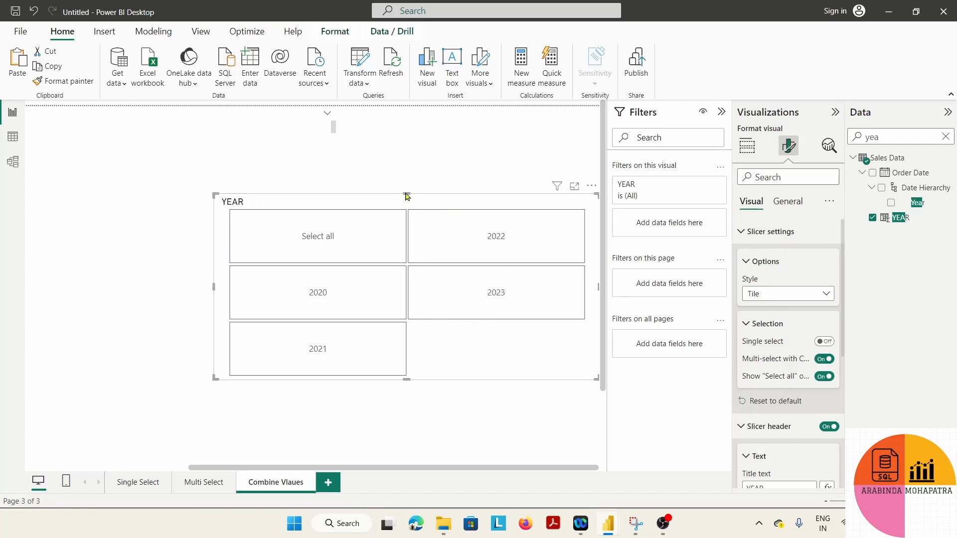
drag(405, 195, 406, 109)
drag(406, 378, 407, 185)
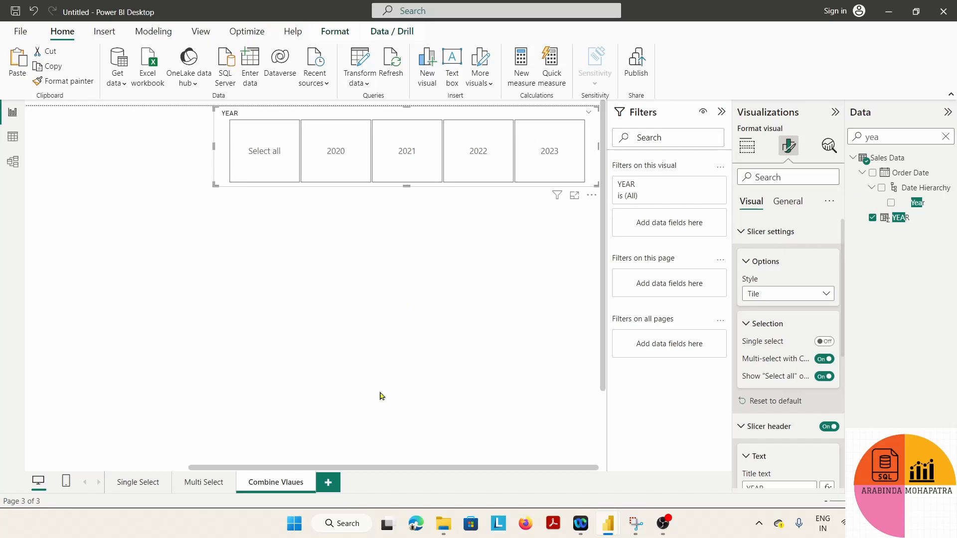
Select Art in the Sub-Category slicer and leave all visuals deselected.
drag(370, 469, 206, 468)
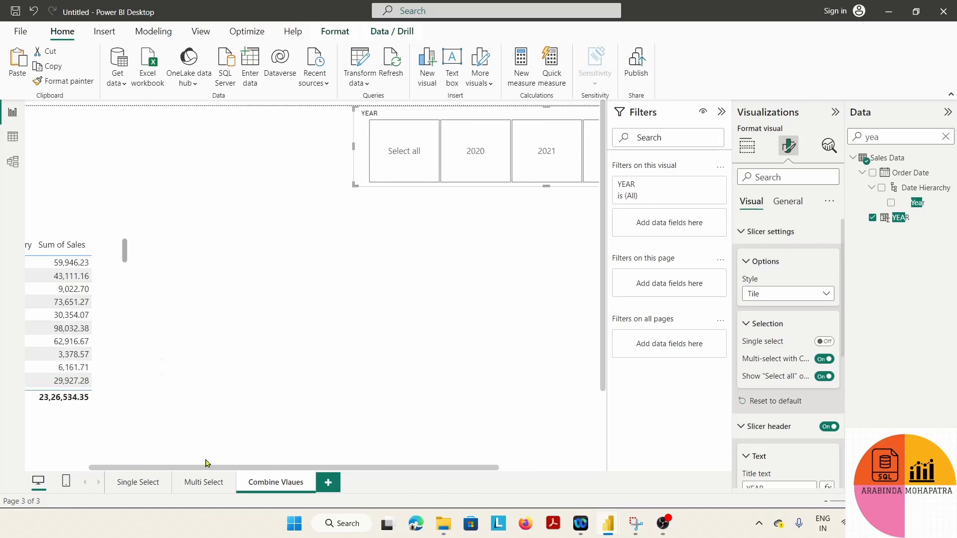
click(195, 164)
click(299, 301)
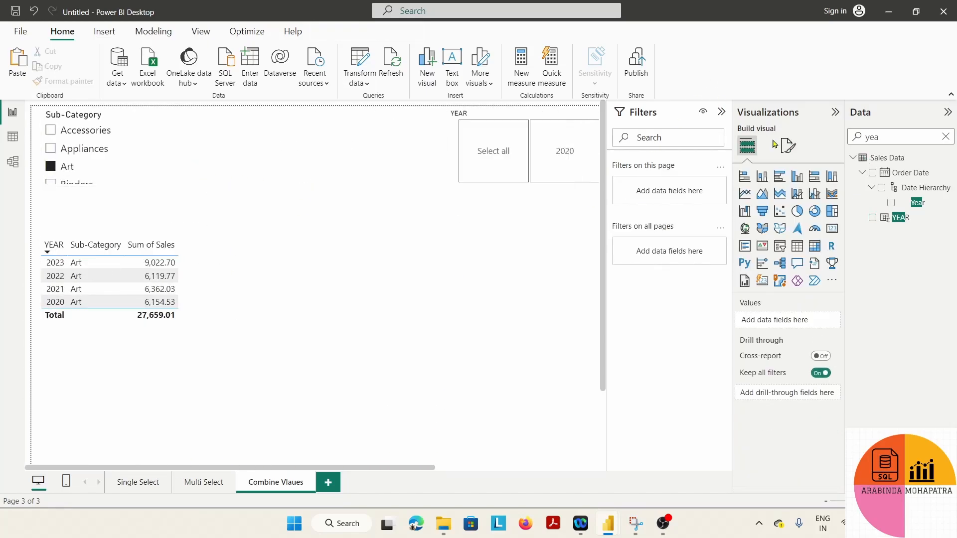
Set the page's canvas type to Custom with a height of 1000 px.
click(788, 145)
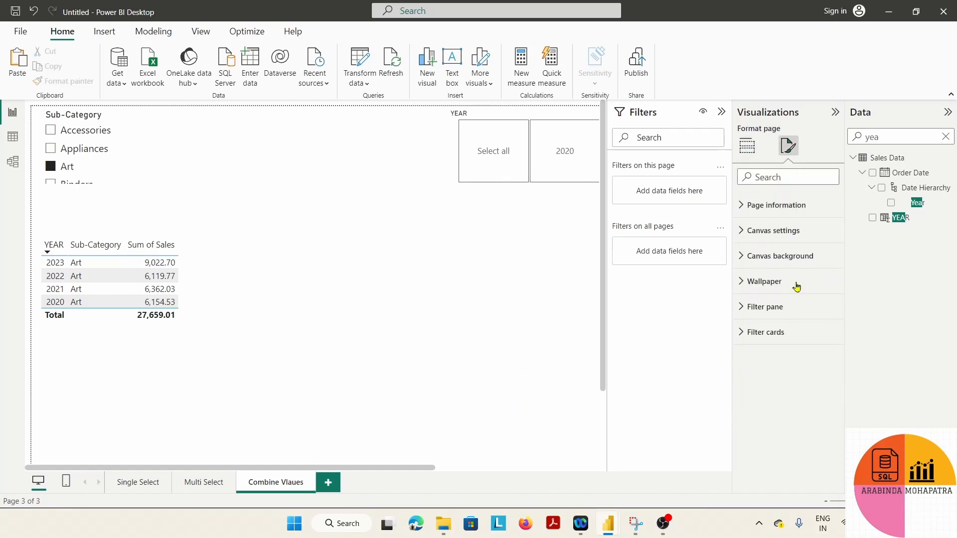
click(741, 231)
click(774, 278)
click(777, 349)
double_click(757, 306)
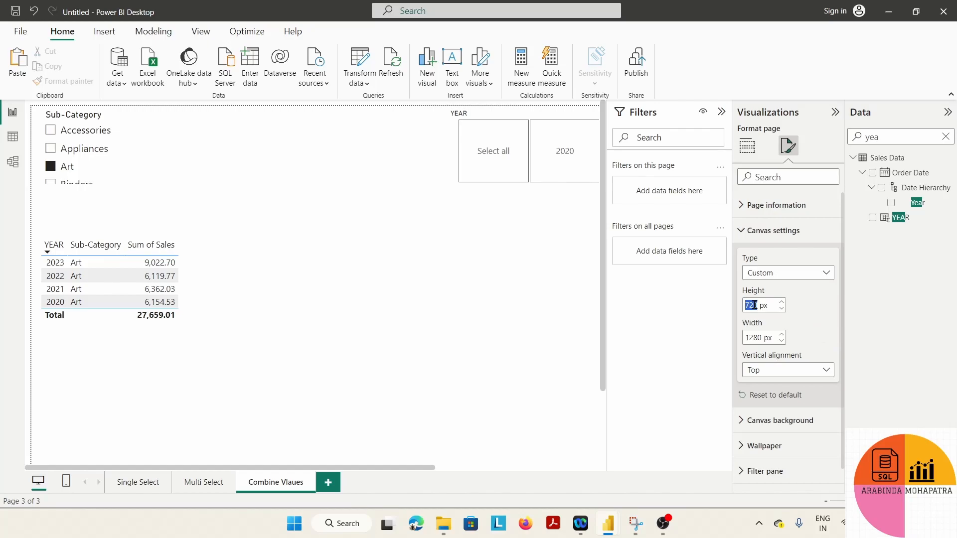
text(1000)
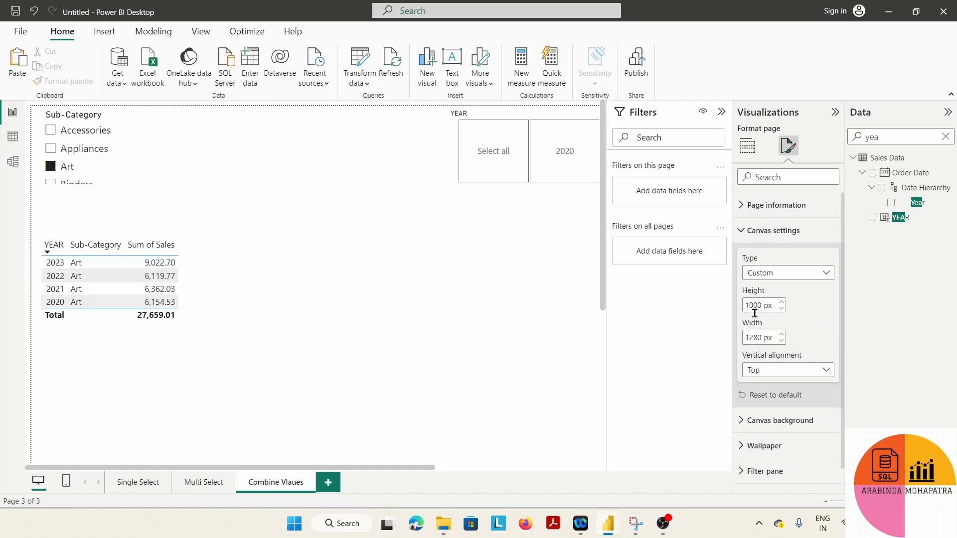
Set the page's custom canvas width to 2000 px and leave all visuals deselected.
double_click(754, 337)
text(2000)
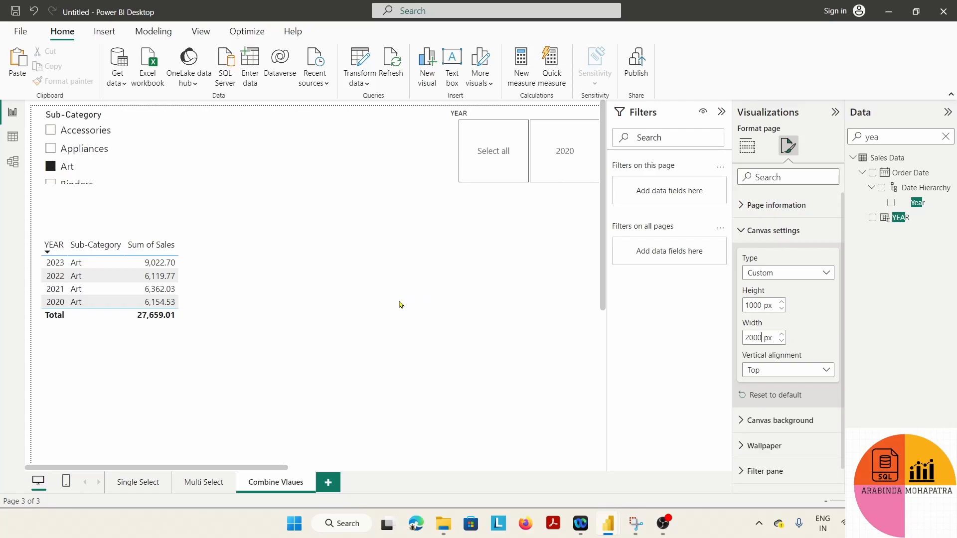
click(337, 384)
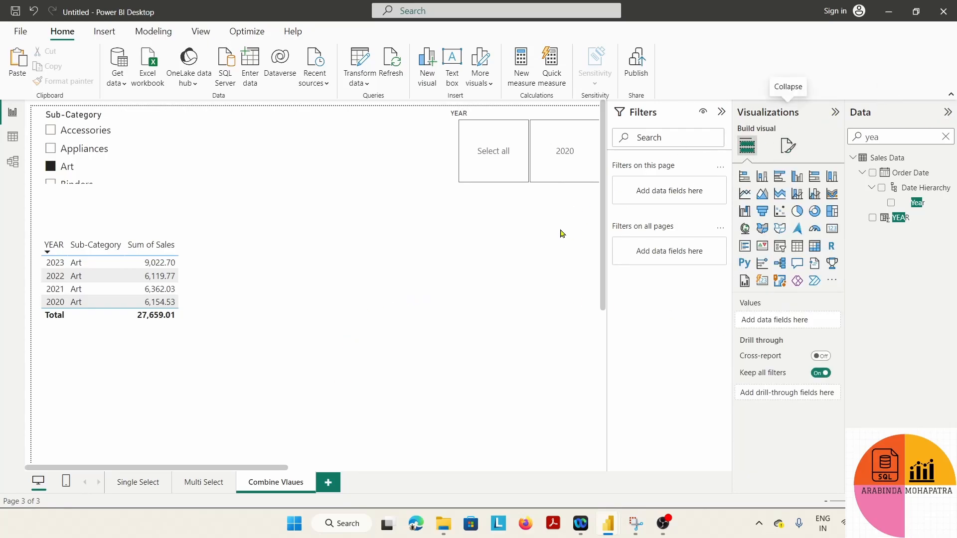
Select Appliances in the Sub-Category slicer and extend the slicer downward to just above the sales table.
click(207, 150)
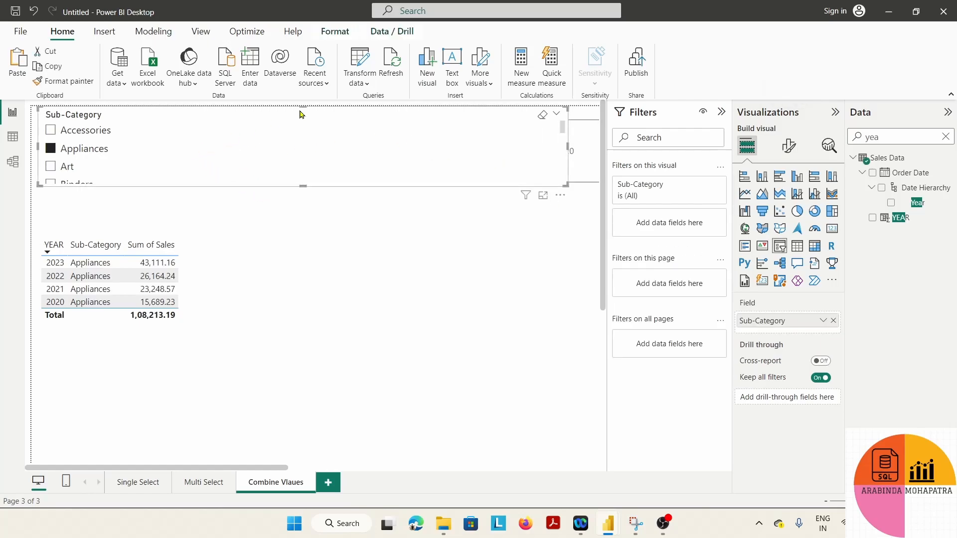
drag(301, 185, 299, 229)
click(239, 342)
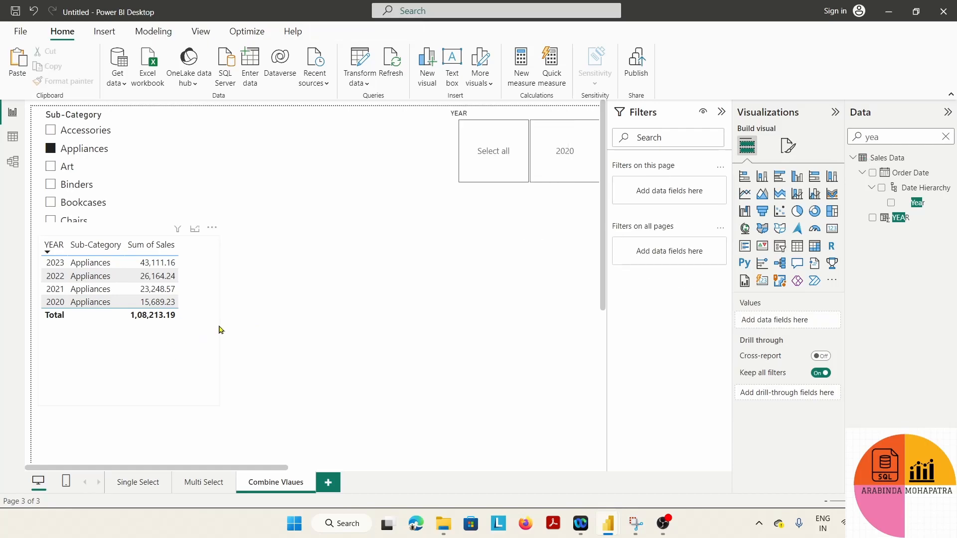
Widen the sales table to more than double its width, extend it downward, and lower its upper edge to leave room for the slicer.
click(199, 250)
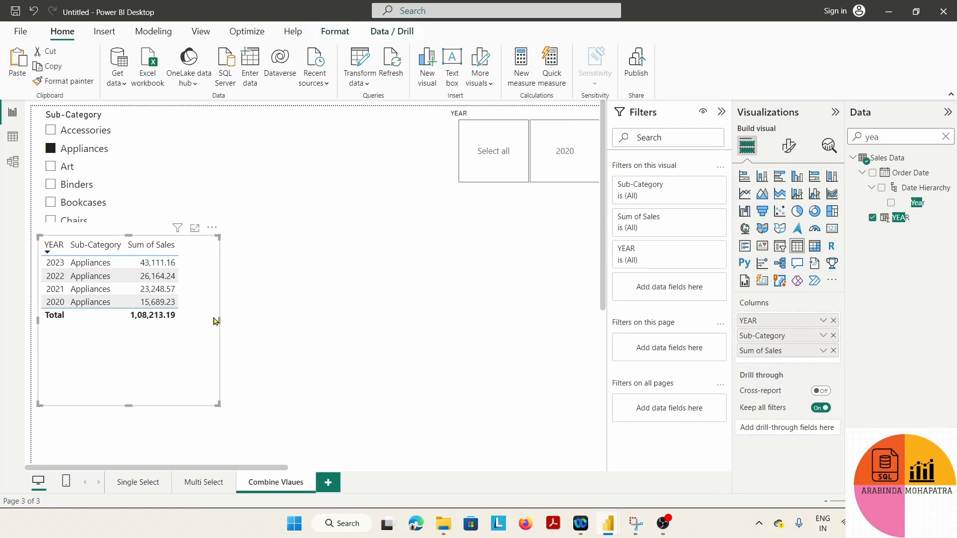
drag(219, 320, 491, 342)
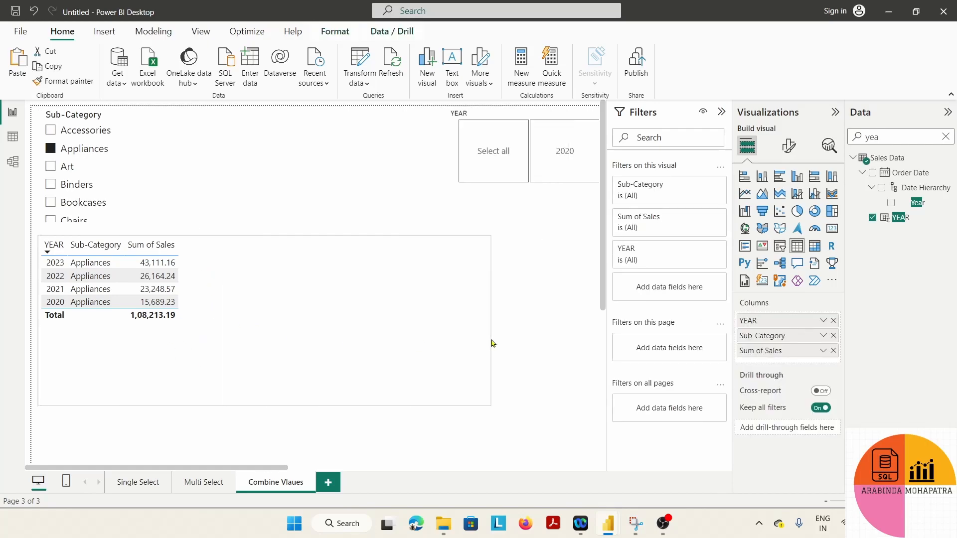
drag(265, 404, 265, 434)
drag(264, 236, 264, 279)
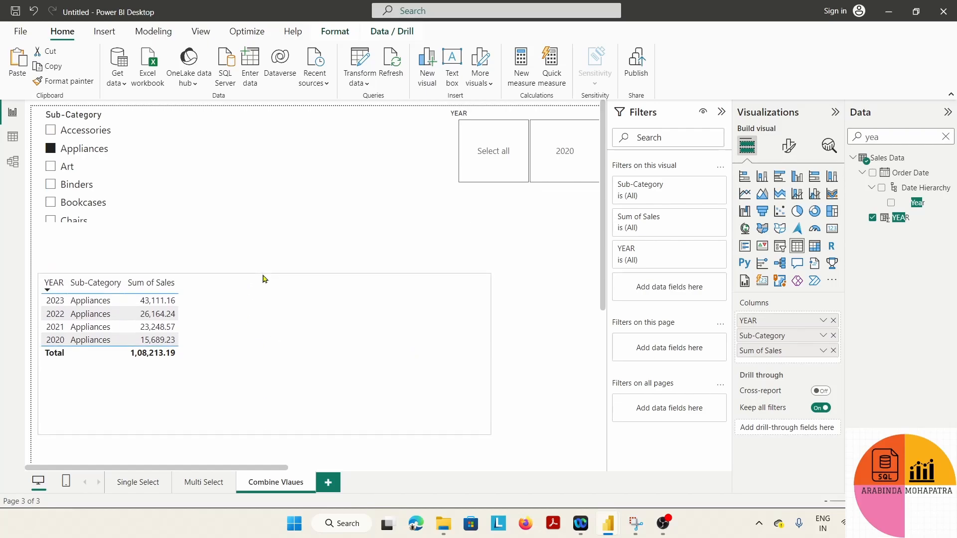
Select Art in the Sub-Category slicer, then make the slicer taller and less than half as wide.
click(213, 166)
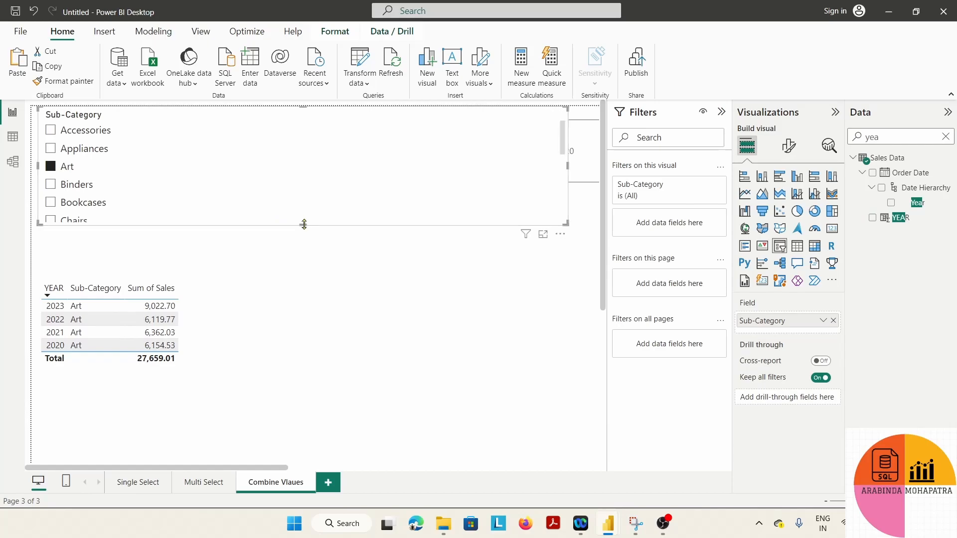
drag(302, 224, 303, 251)
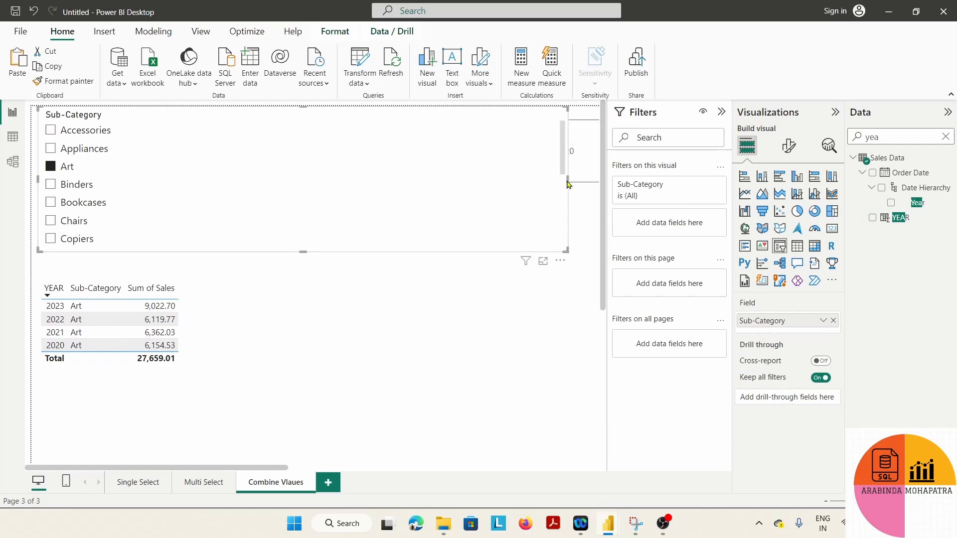
drag(567, 179, 254, 193)
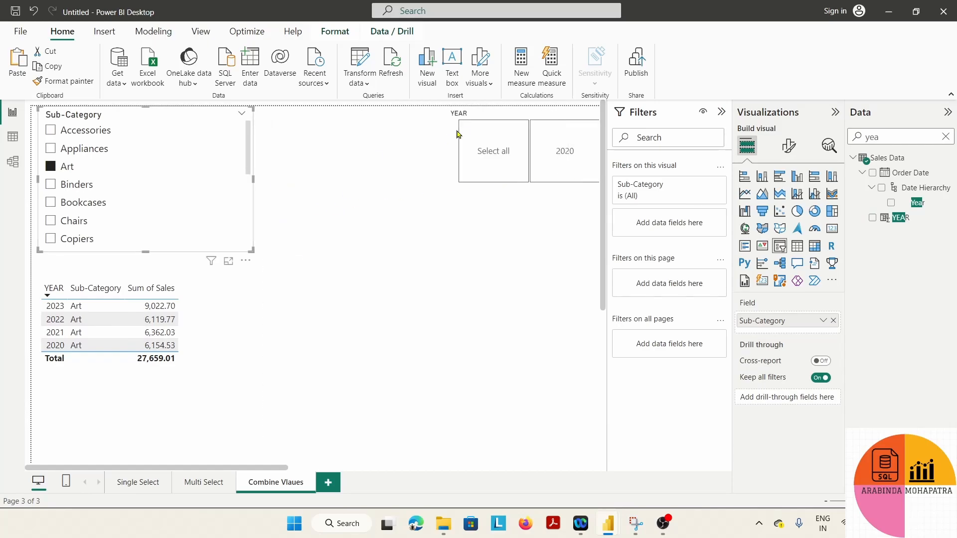
Move the YEAR slicer close beside the Sub-Category slicer and select the sales table.
click(542, 117)
drag(564, 113, 388, 117)
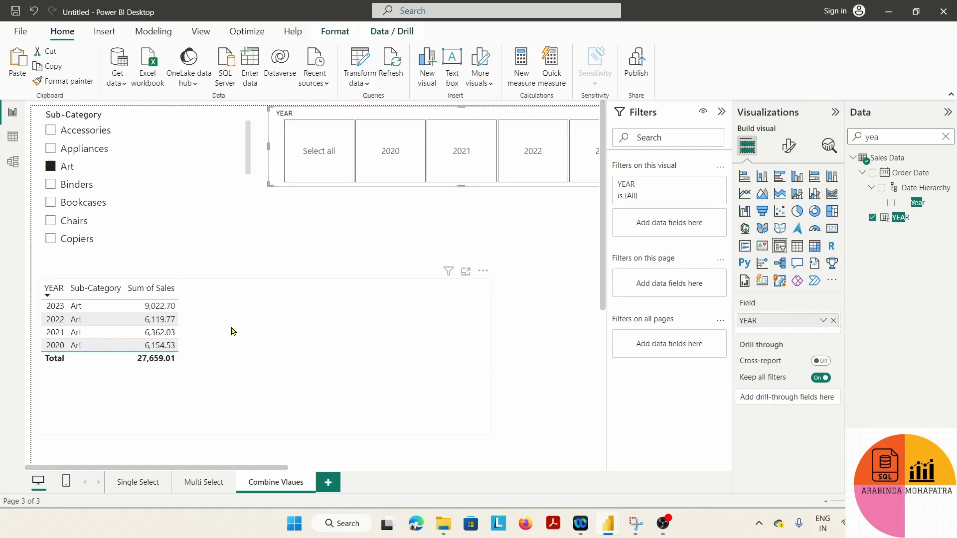
click(374, 330)
click(908, 501)
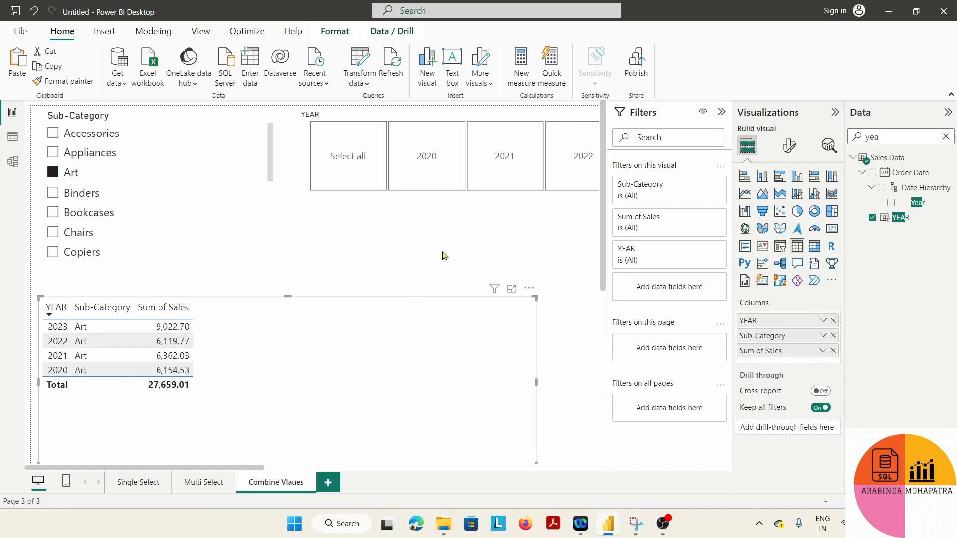
Clear the field search and start a new measure named "Dynamic Title Combine" in the Sales Data table.
click(945, 138)
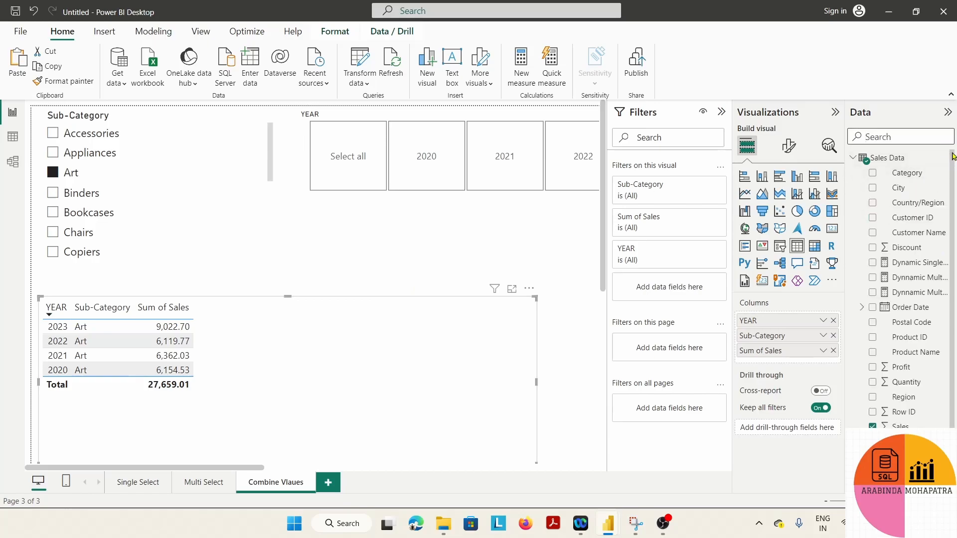
click(943, 158)
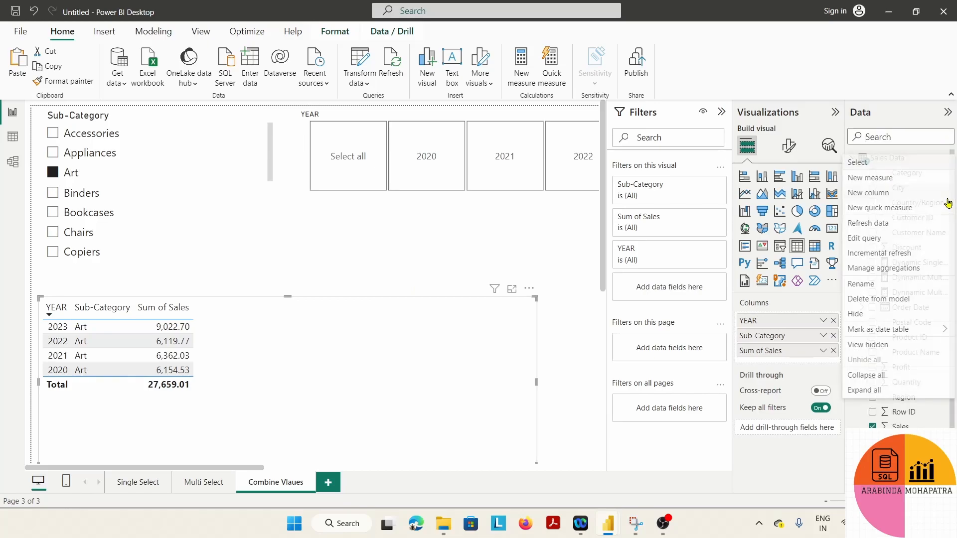
click(880, 180)
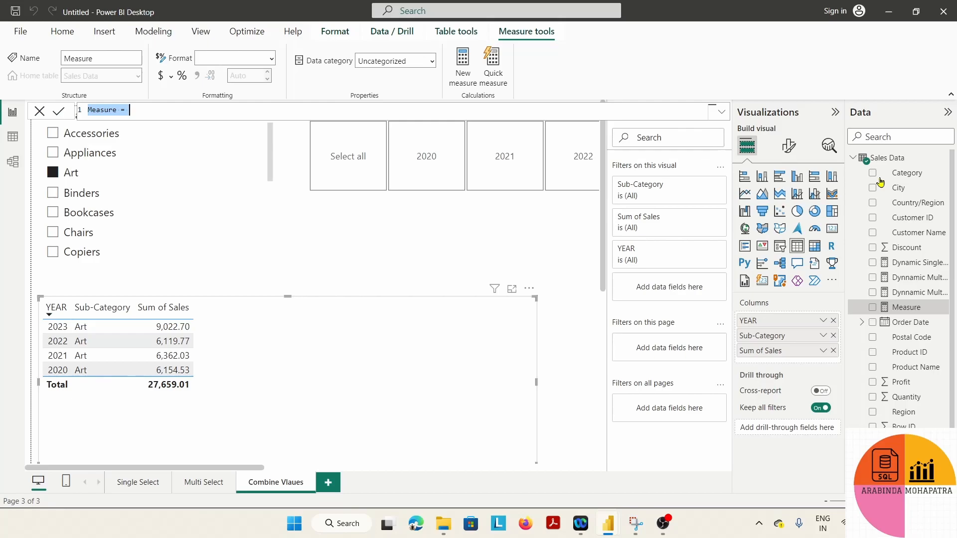
text(D)
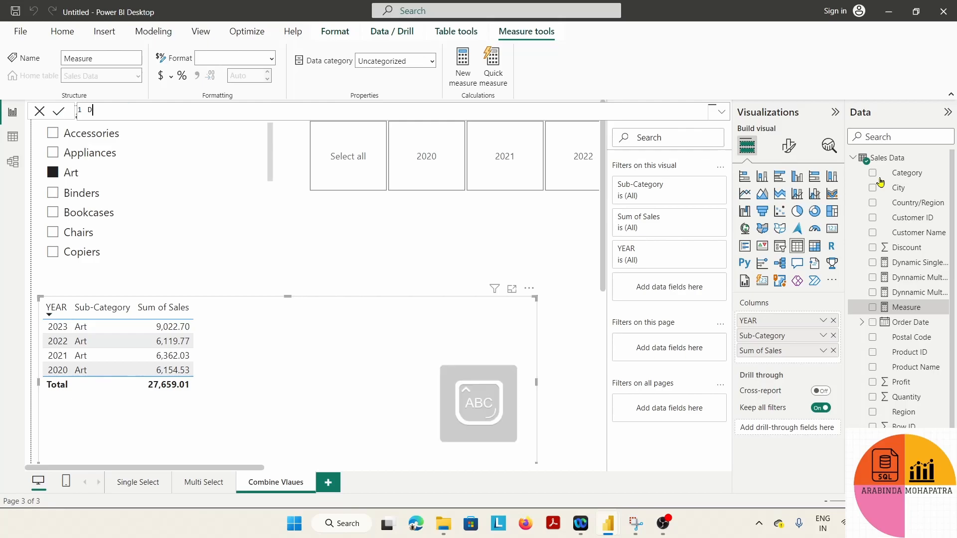
text(ynamic T)
key(Left)
key(Left)
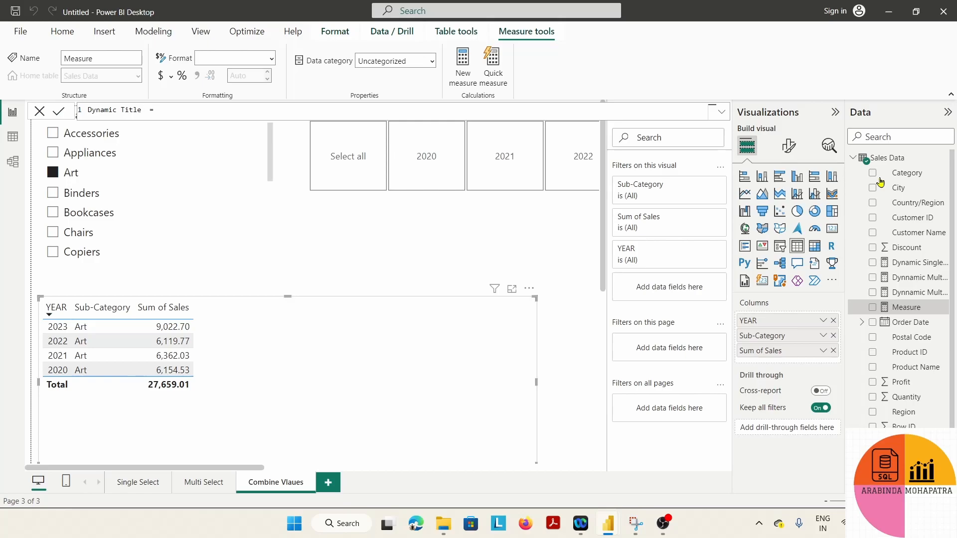
text(Co)
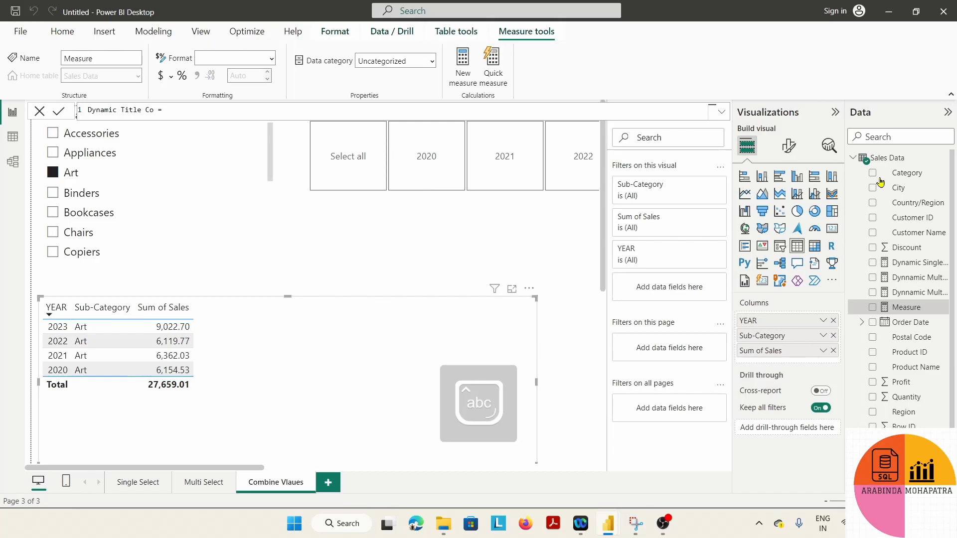
text(e = com)
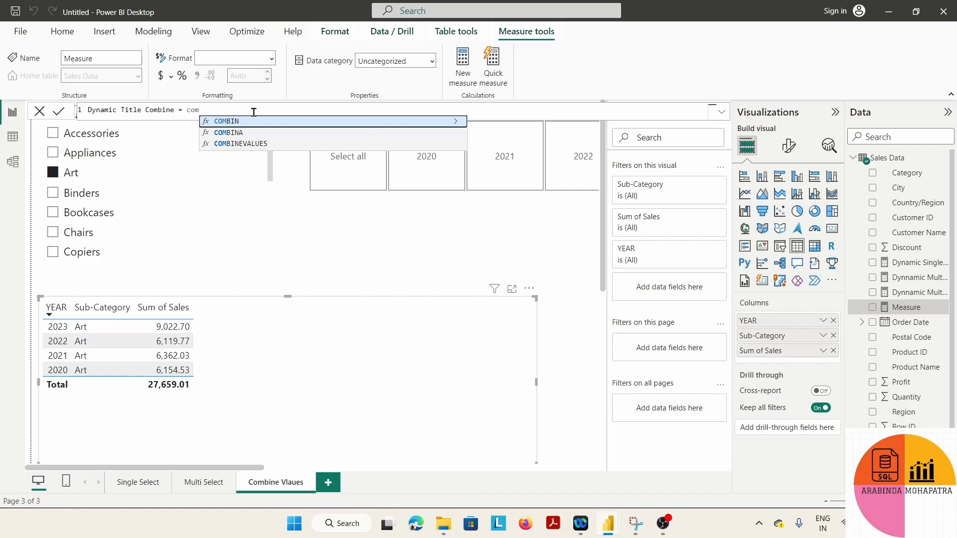
Begin the measure's formula with COMBINEVALUES, the delimiter "," and the first expression "Sale of Year in -"&[Dynnamic Multi Select].
click(239, 144)
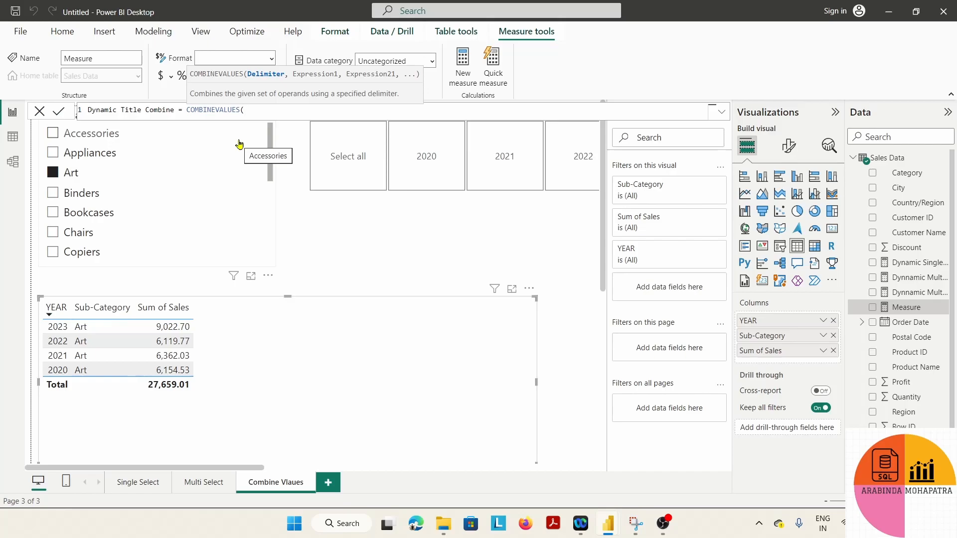
text(",",)
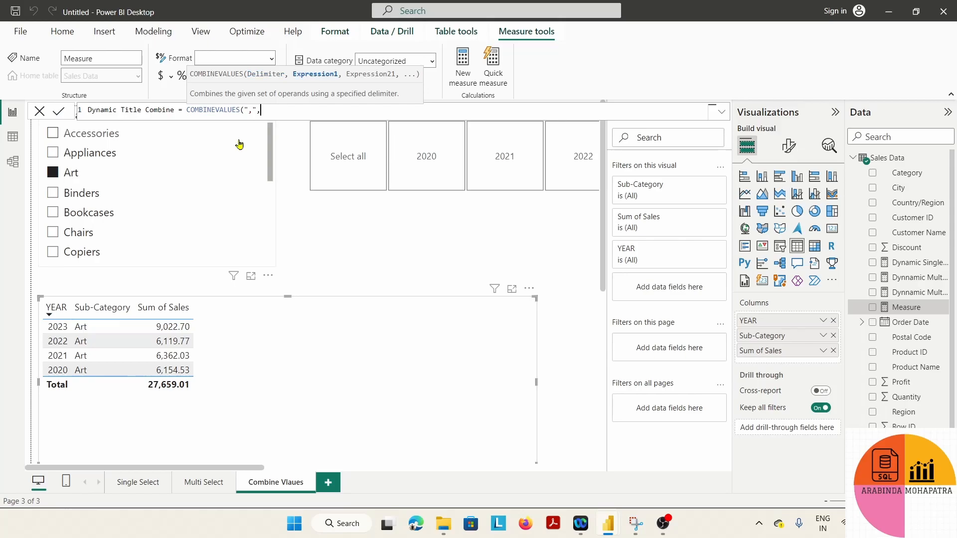
text("S)
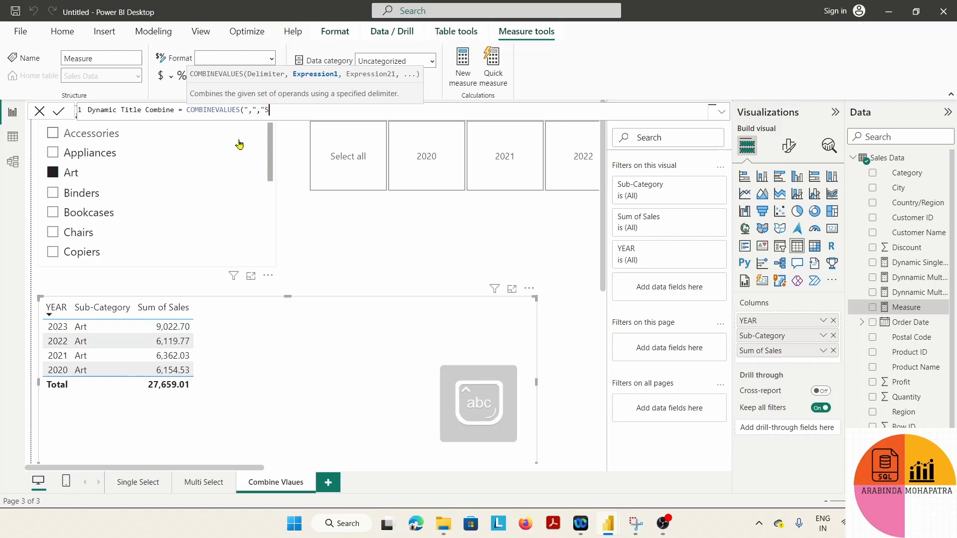
text(ale of Year in -"&)
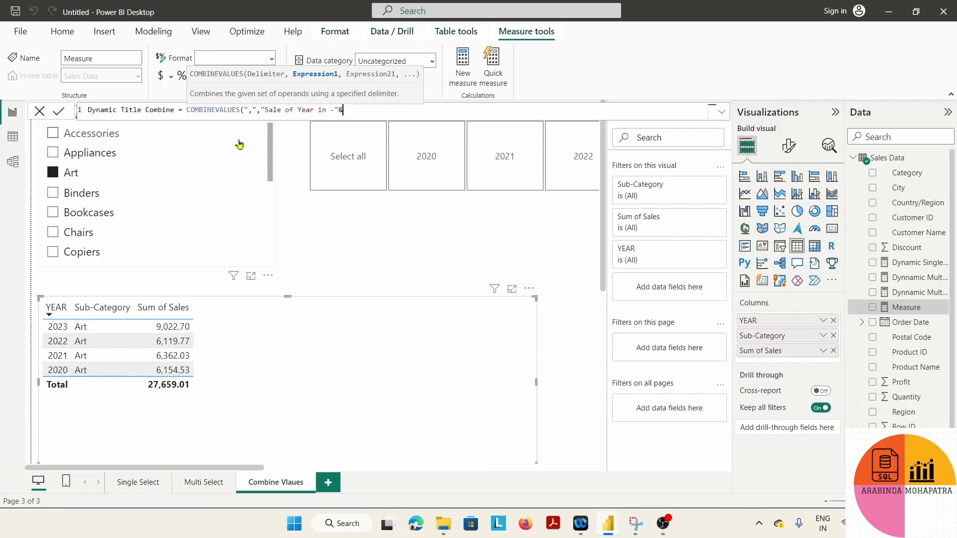
text(dy)
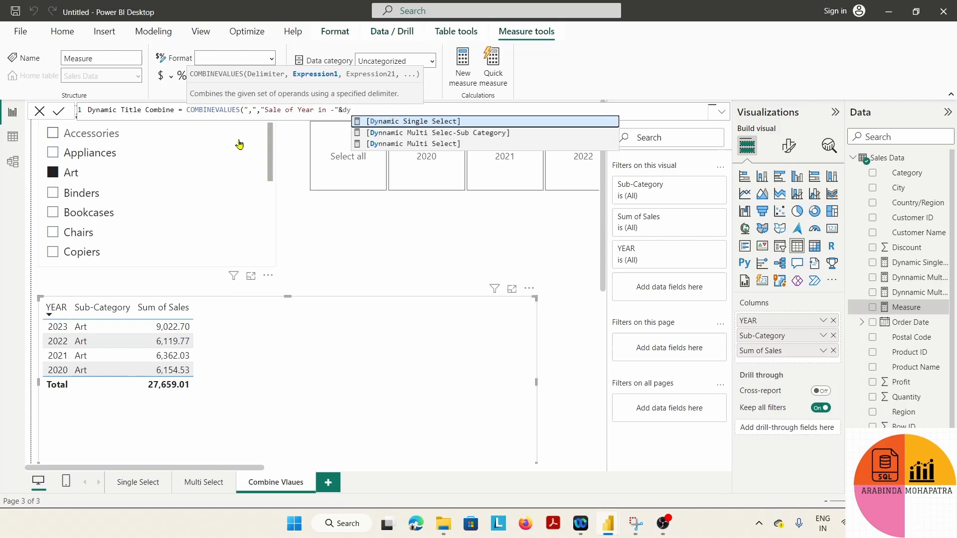
click(429, 144)
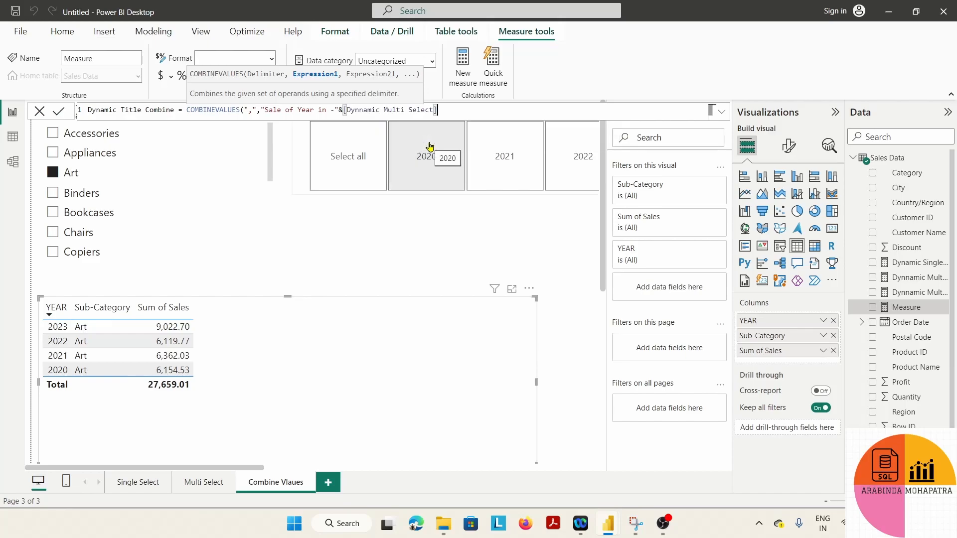
Add "For the Sub-Category"&[Dynnamic Multi Selec-Sub Category] as the second expression, close the formula and commit the measure.
text(,)
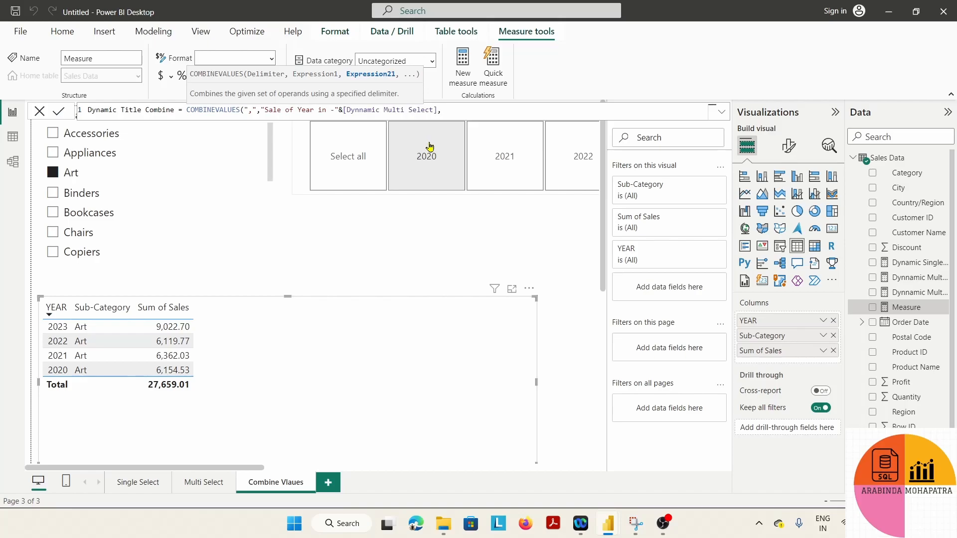
text(")
text(Fo)
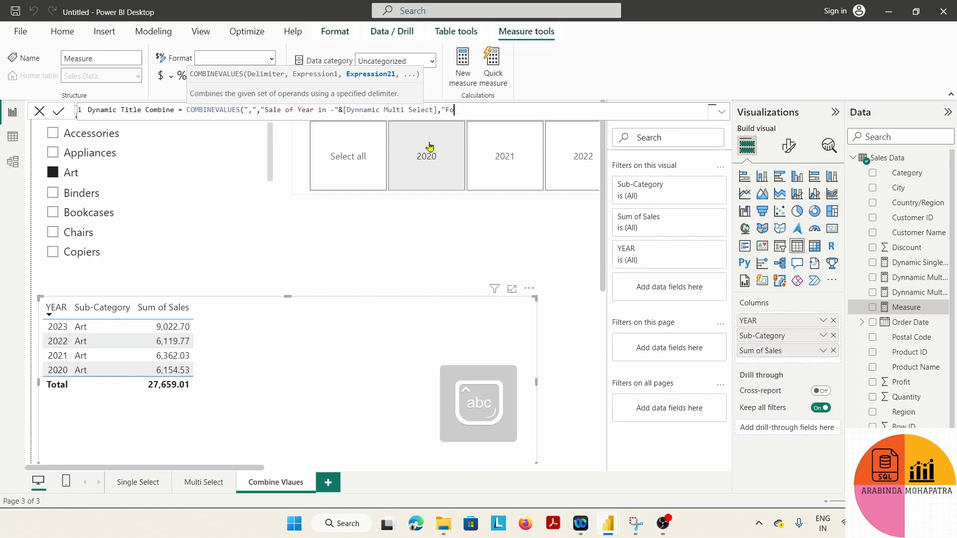
text(r the Sub-Category")
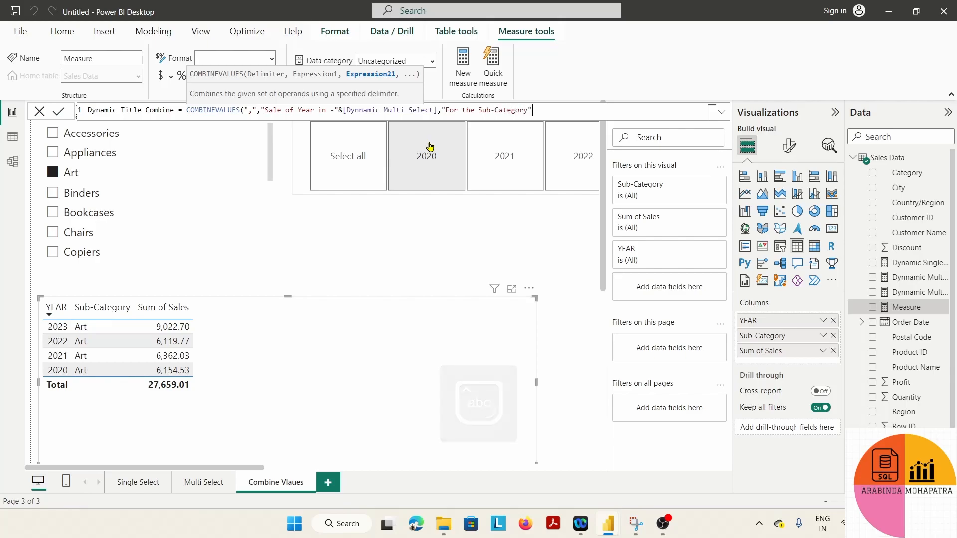
text(&)
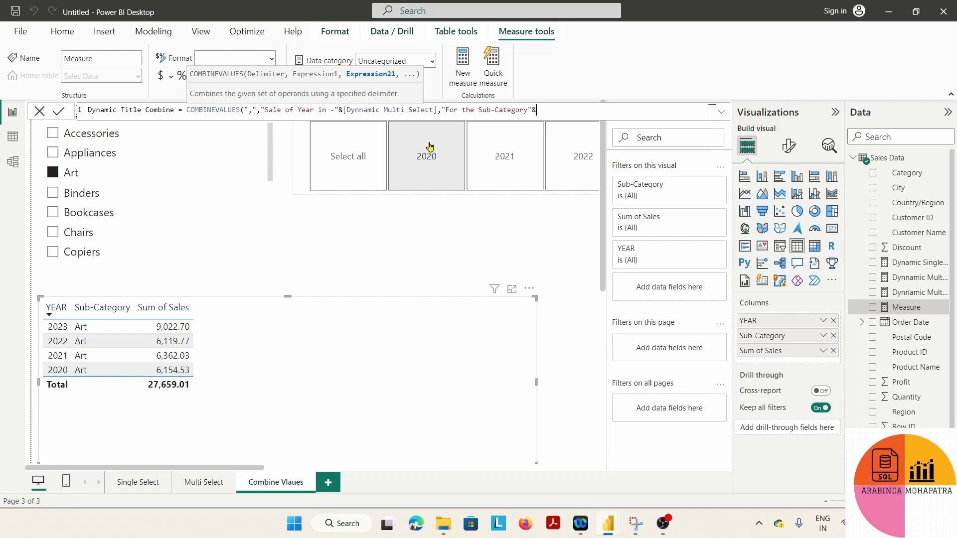
text(dy)
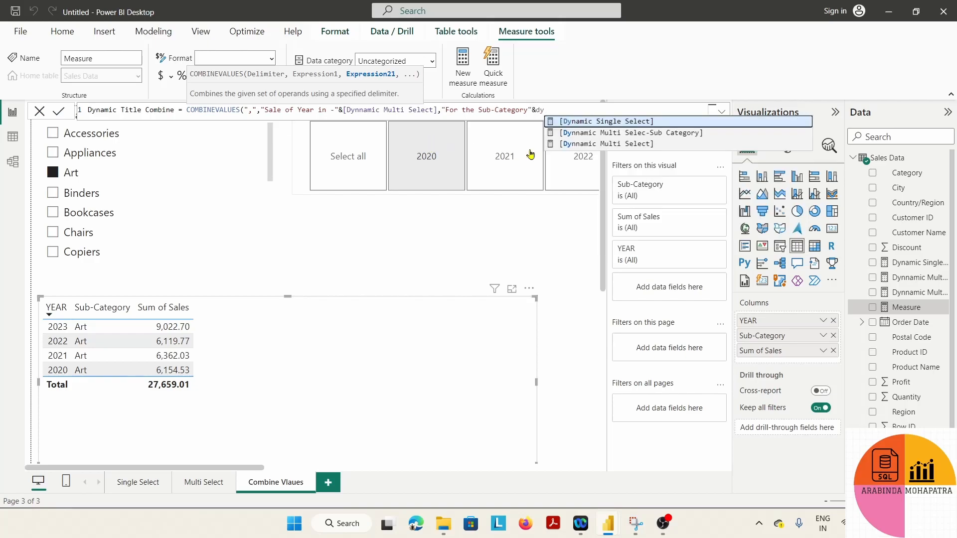
click(631, 137)
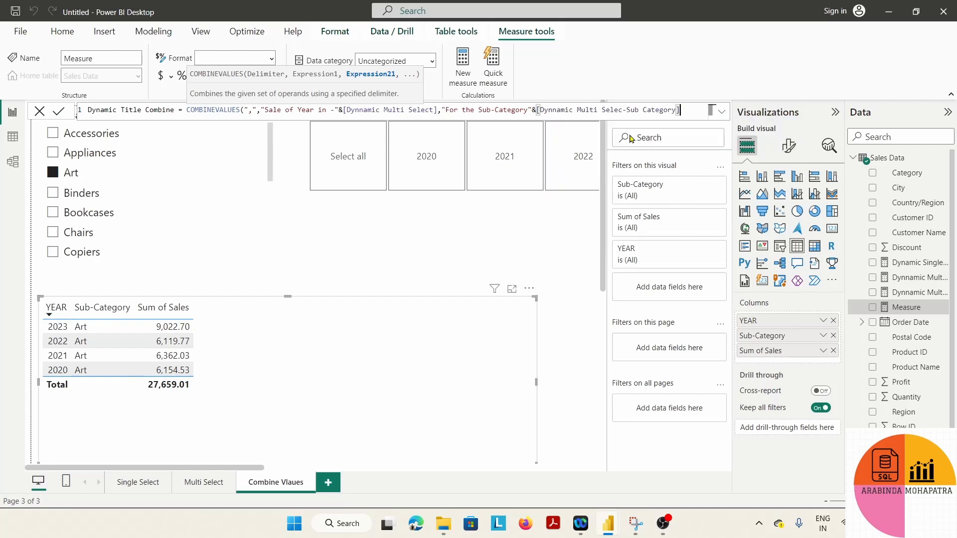
text())
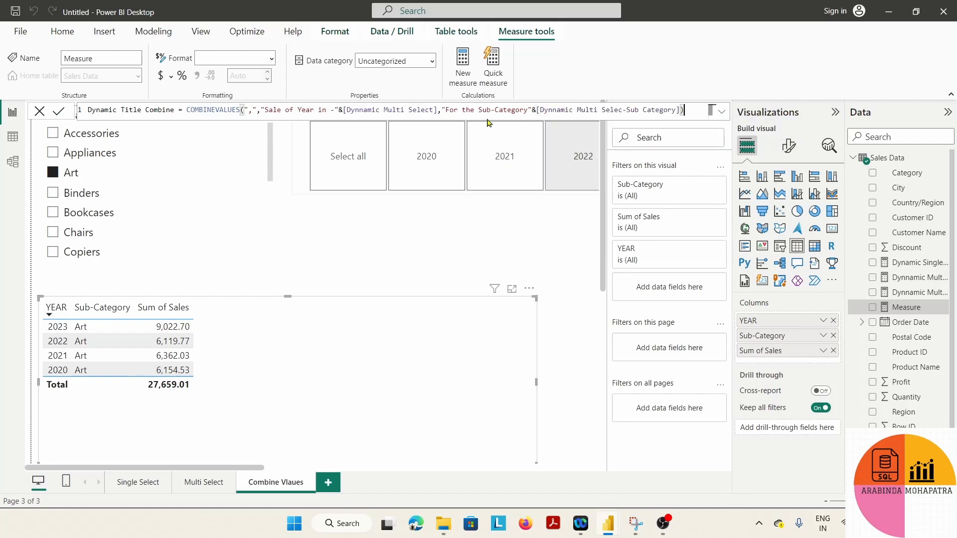
click(60, 113)
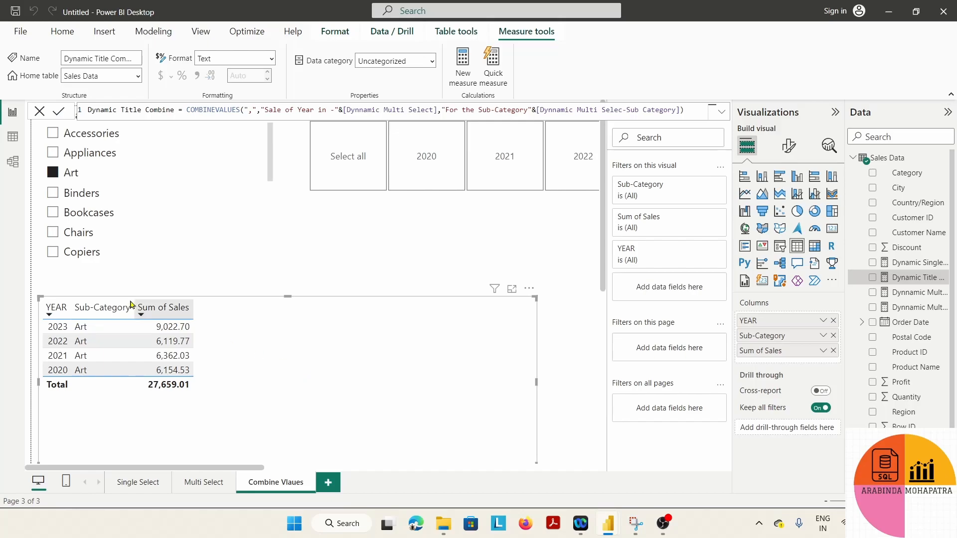
Turn on the table's title, base its text on the field value Dynamic Title Combine, and extend the table's top edge upward.
click(798, 149)
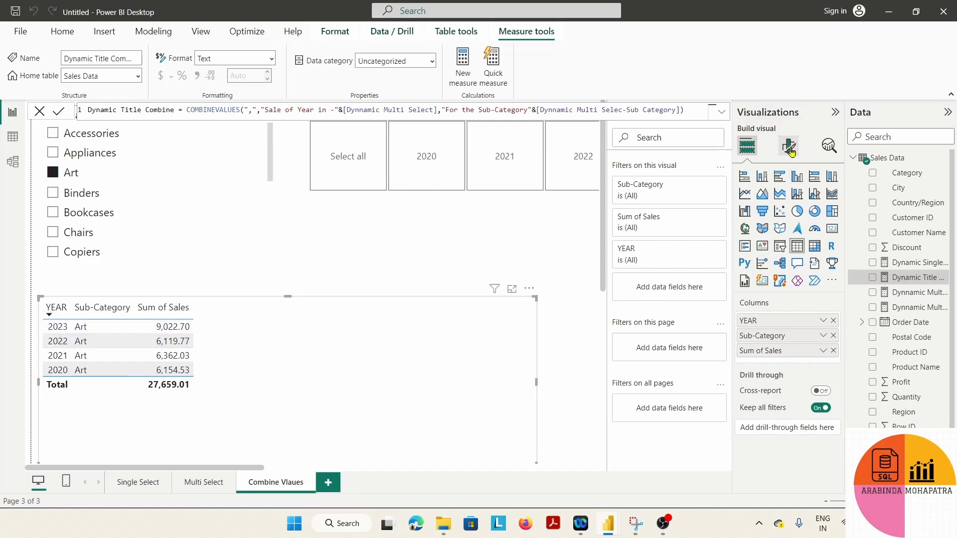
click(786, 199)
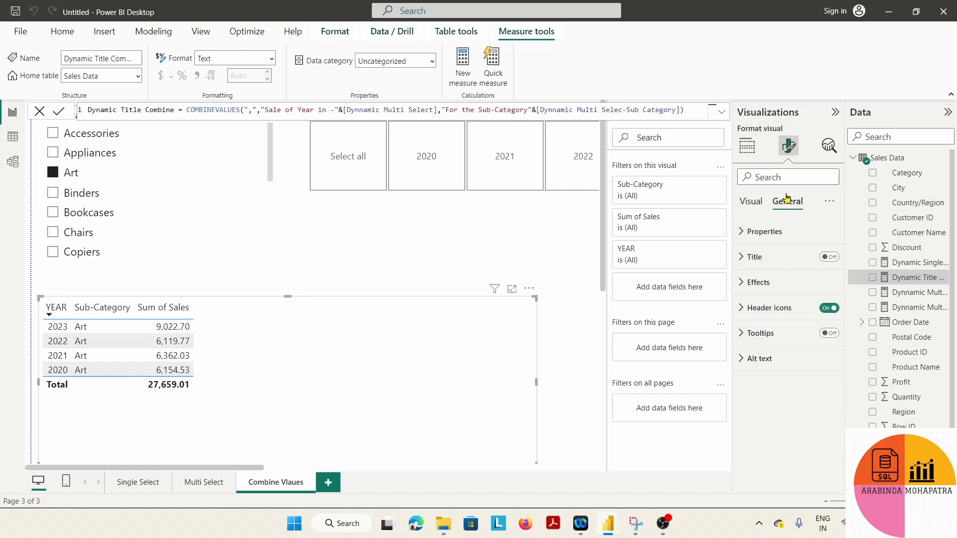
click(827, 257)
click(826, 319)
click(342, 120)
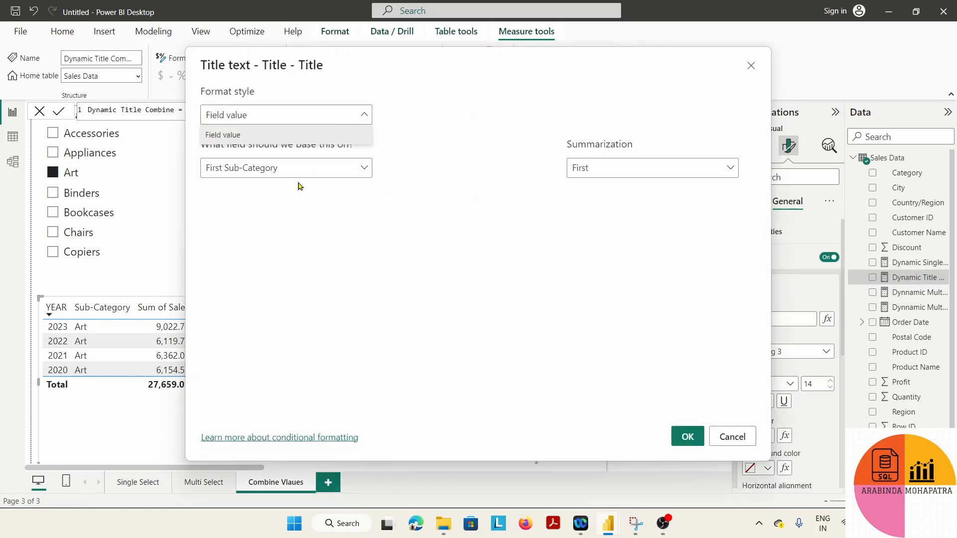
click(251, 137)
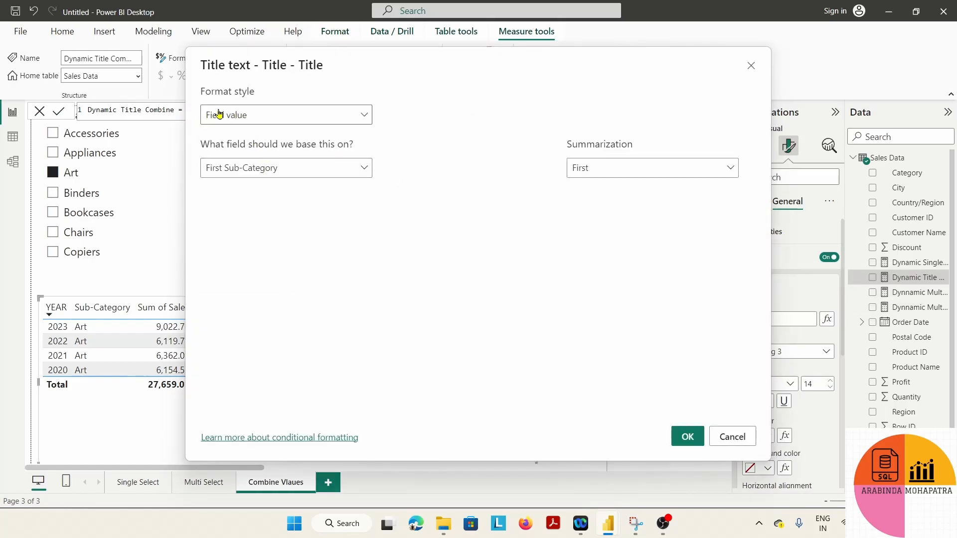
click(230, 169)
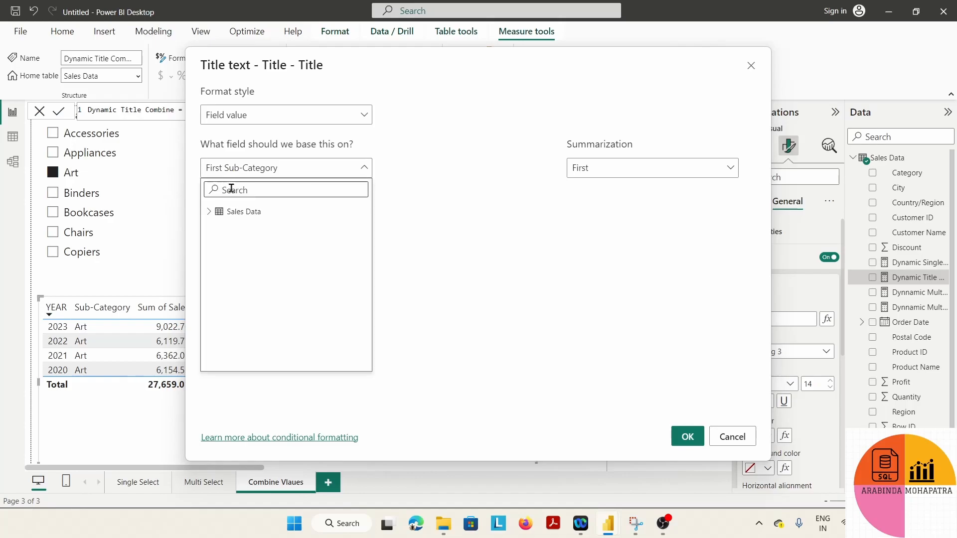
text(dy)
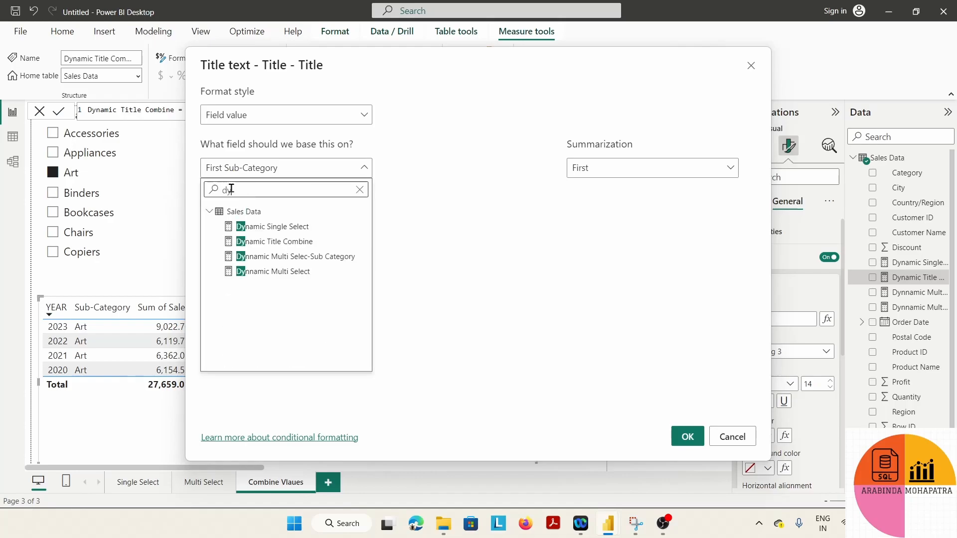
click(295, 244)
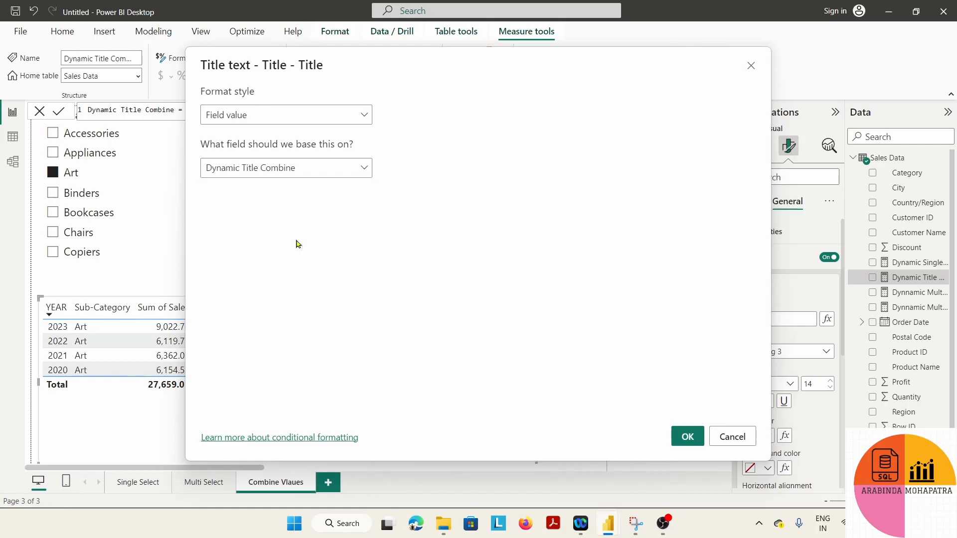
click(687, 436)
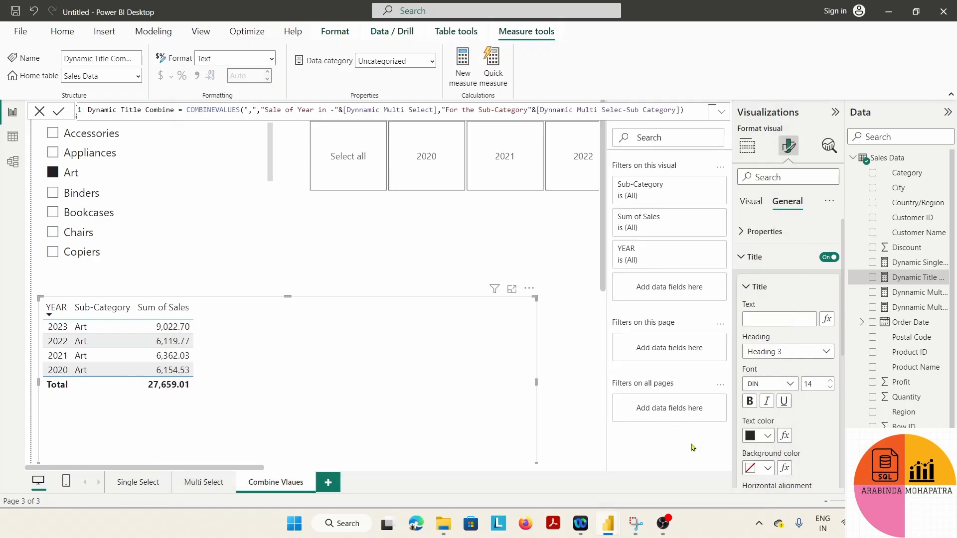
drag(288, 298, 287, 254)
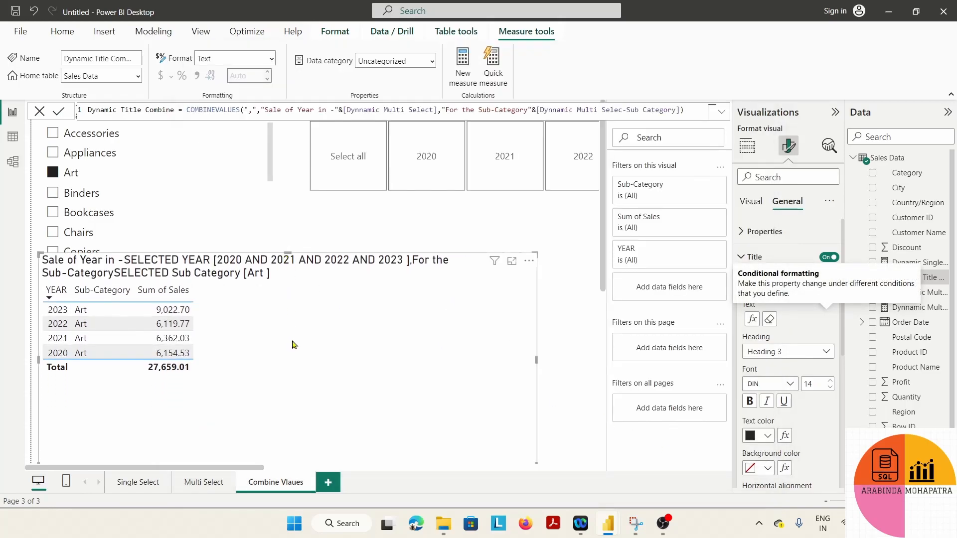
click(404, 216)
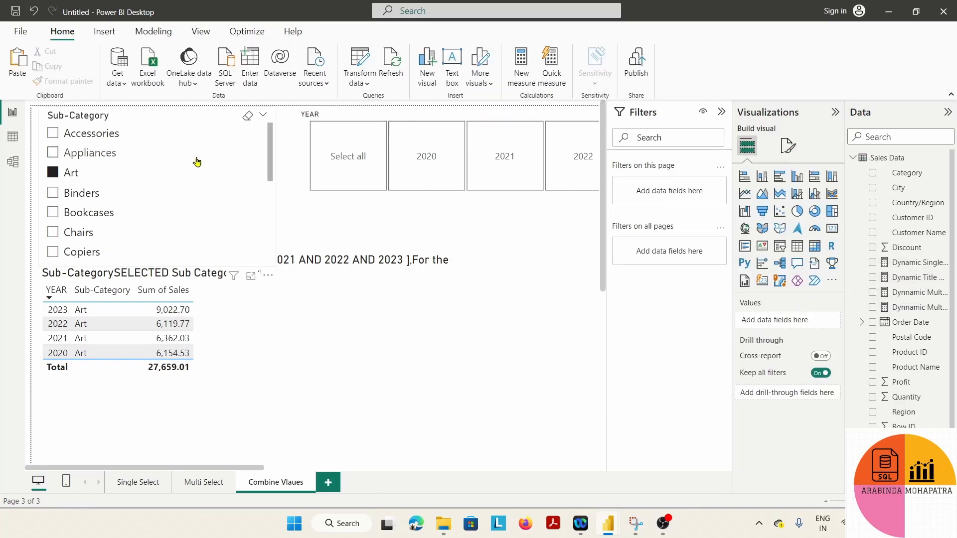
Choose Appliances in the Sub-Category slicer, then change the slicer to Tile style with the "Select all" option shown.
click(196, 160)
click(790, 145)
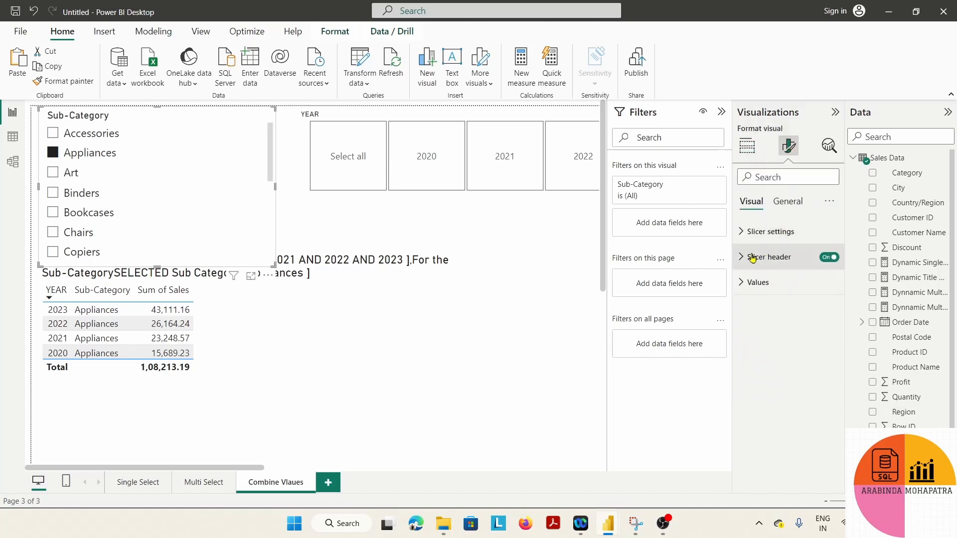
click(755, 231)
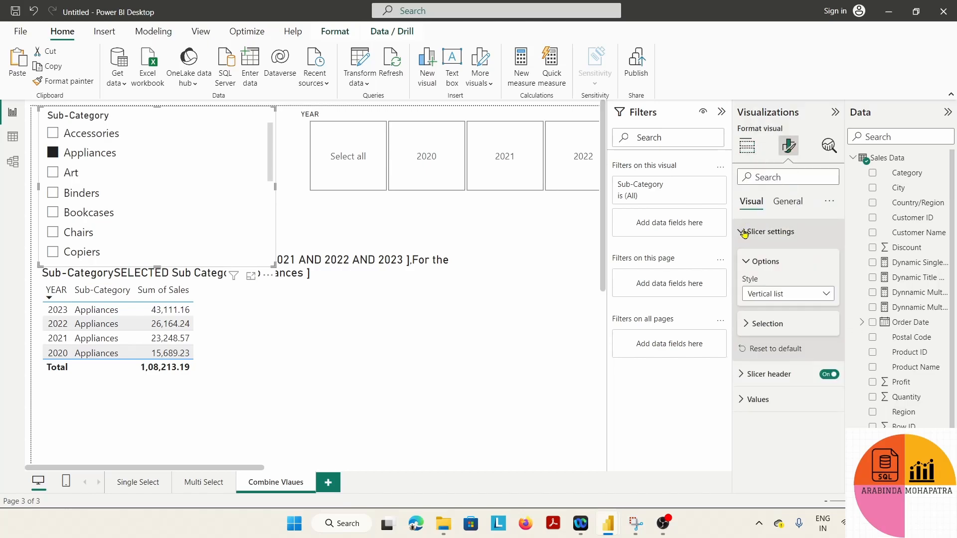
click(775, 295)
click(754, 322)
click(754, 322)
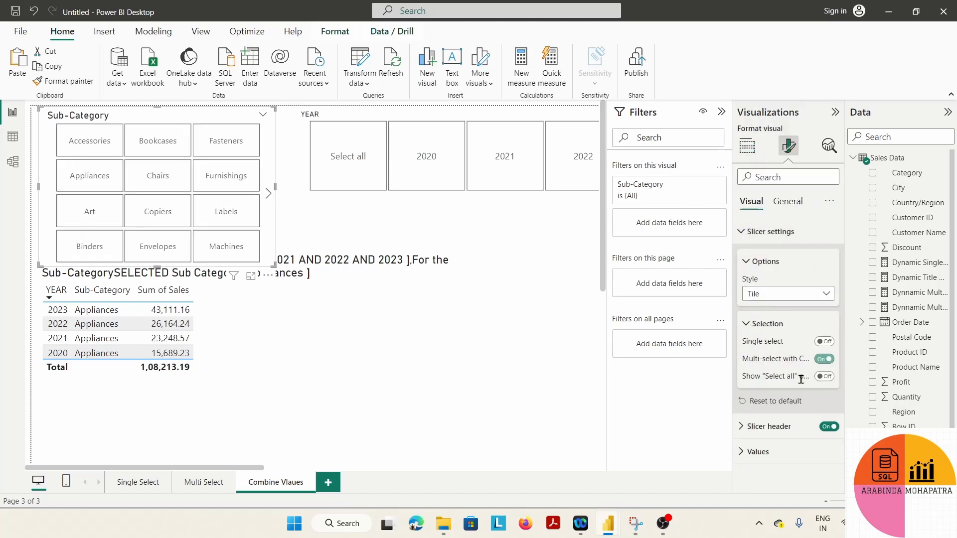
click(829, 377)
Lower the table's top edge below the Sub-Category slicer and collapse the Visualizations, Data and Filters panes.
click(300, 351)
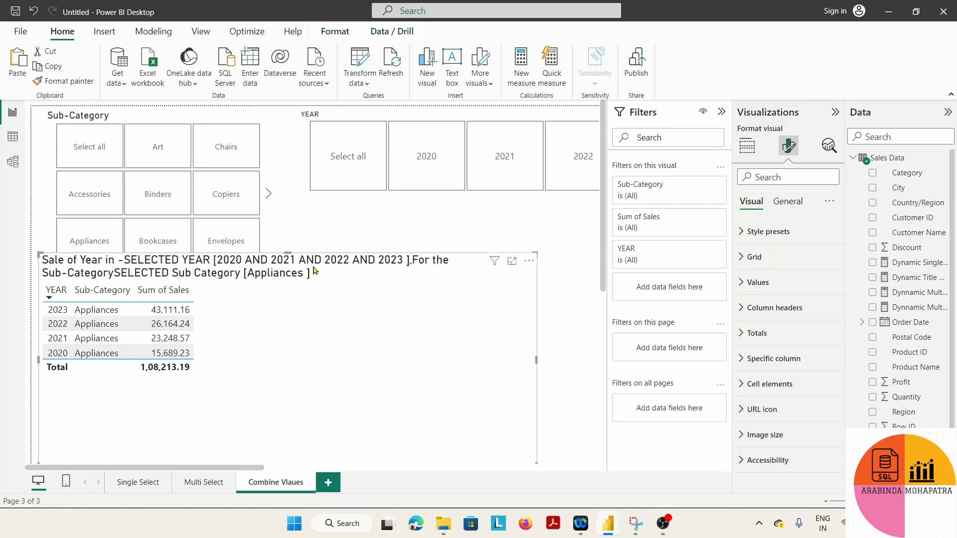
drag(286, 252, 287, 294)
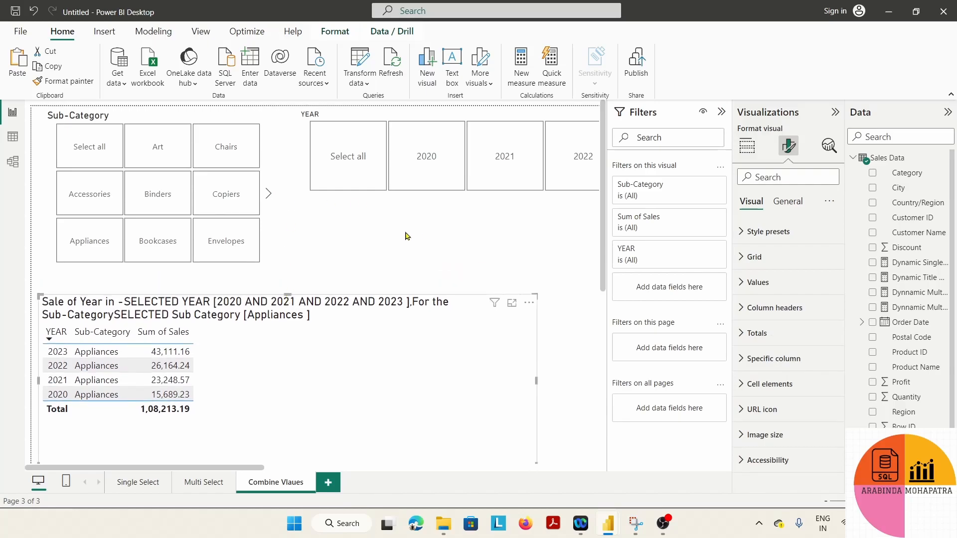
click(834, 111)
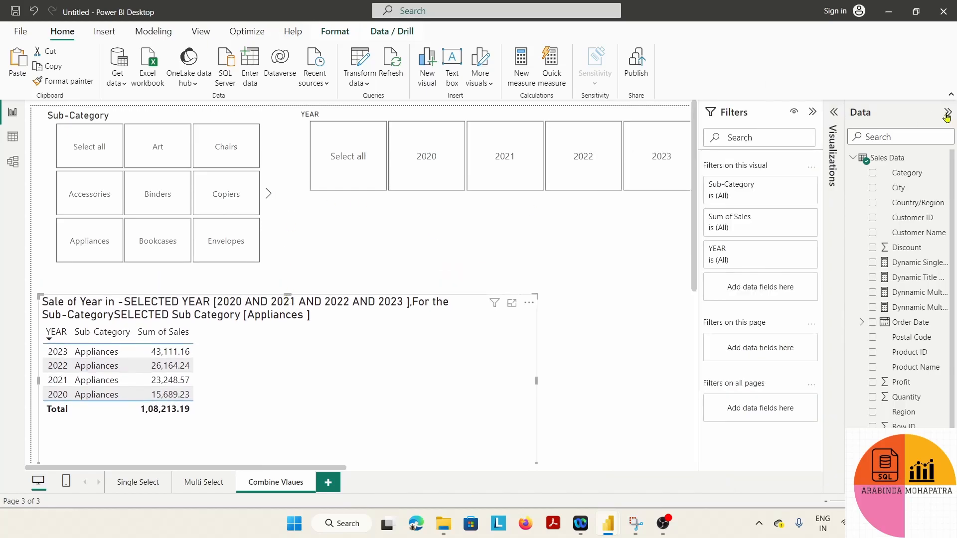
click(946, 113)
click(903, 112)
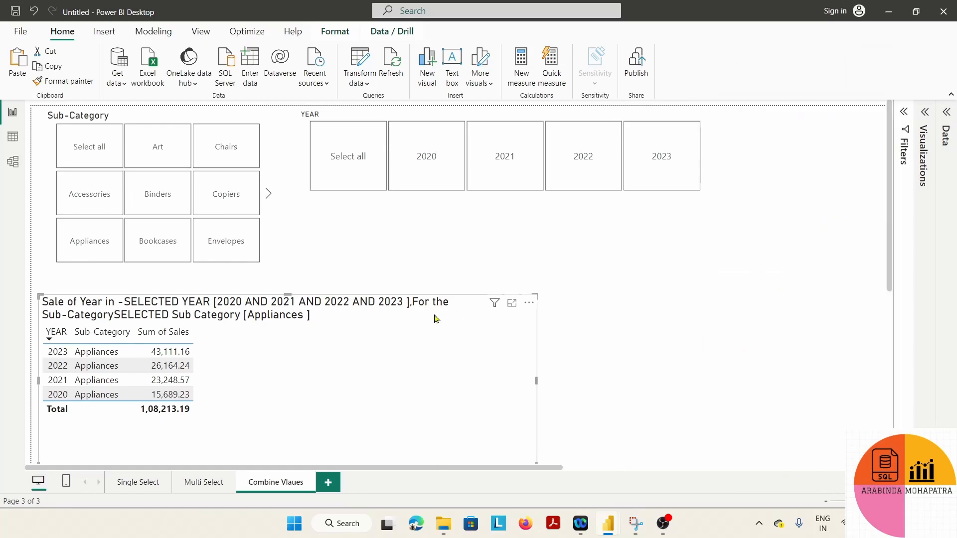
click(438, 228)
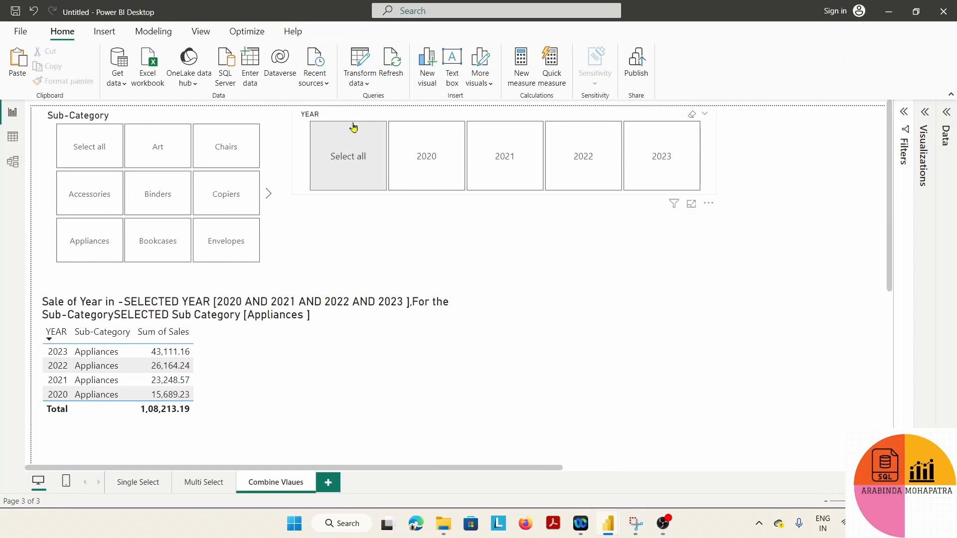
Move the YEAR slicer toward the page's far edge and make it taller and narrower, with its tiles in two columns.
drag(495, 115, 652, 120)
drag(663, 192, 663, 401)
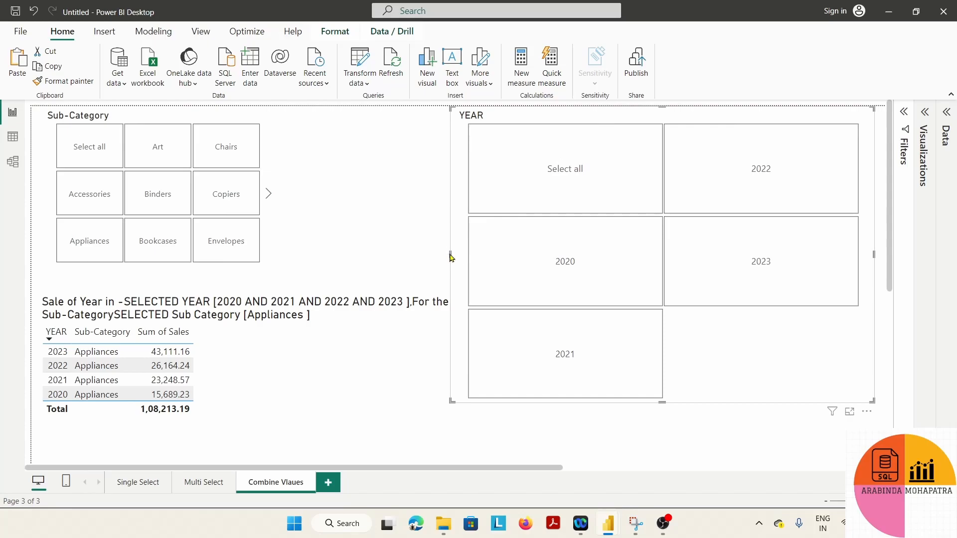
drag(451, 258, 664, 269)
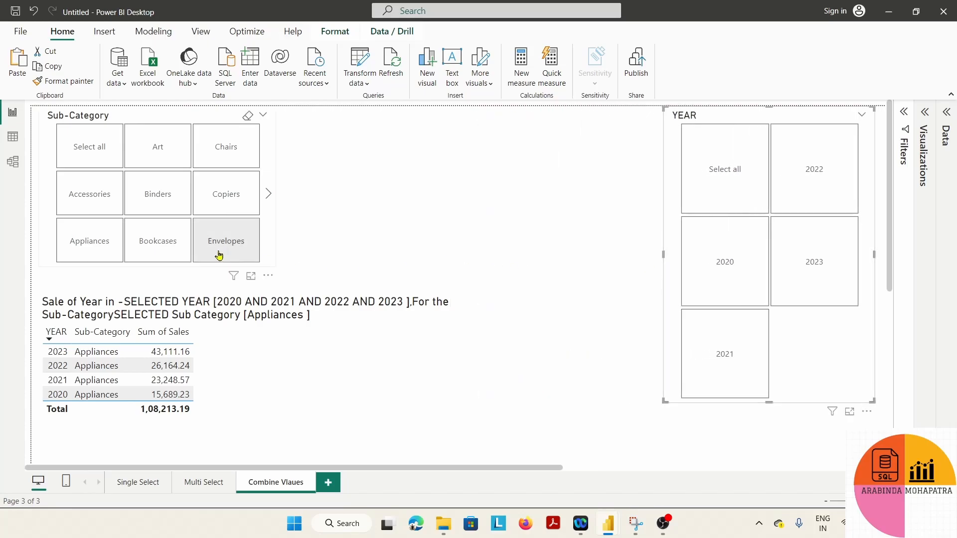
Select Chairs in the Sub-Category slicer and 2022 in the YEAR slicer to filter the table.
click(230, 145)
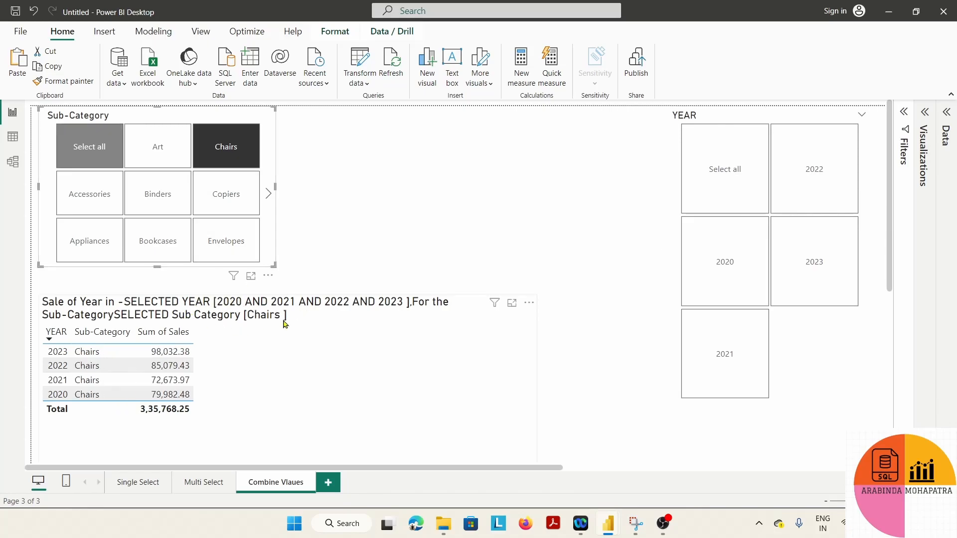
click(805, 183)
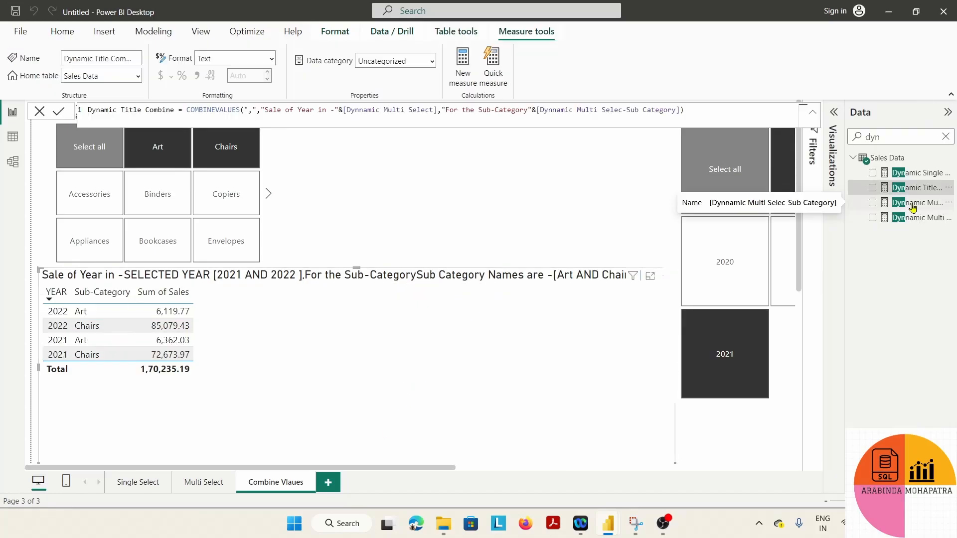
Remove the text "Sub Category Names are" from the RETURN line of the Dynnamic Multi Selec-Sub Category measure and commit it.
key(alt)
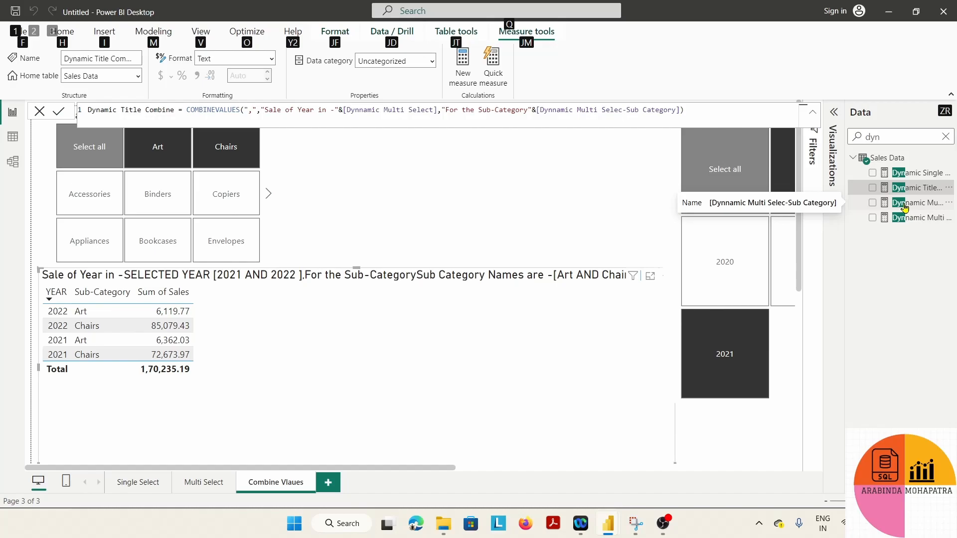
click(905, 207)
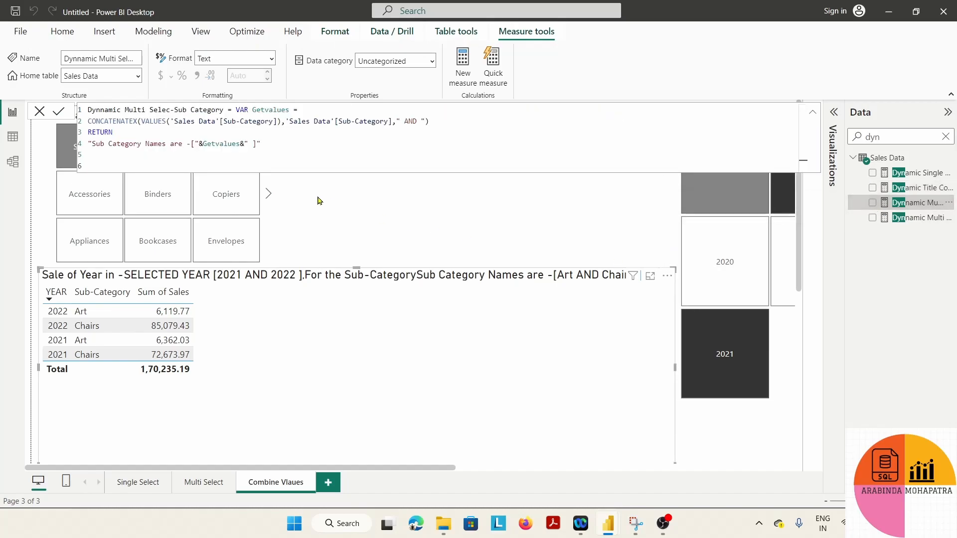
click(183, 144)
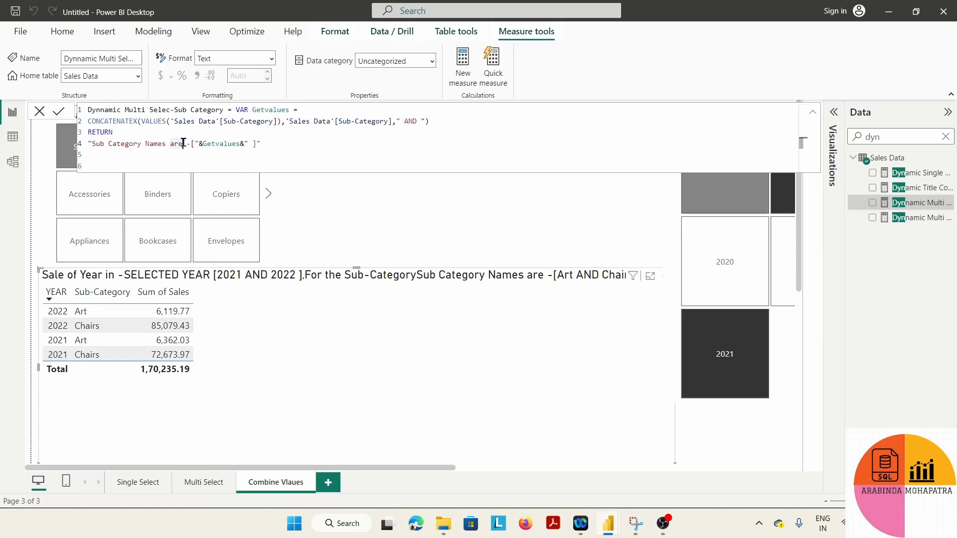
drag(91, 143, 184, 142)
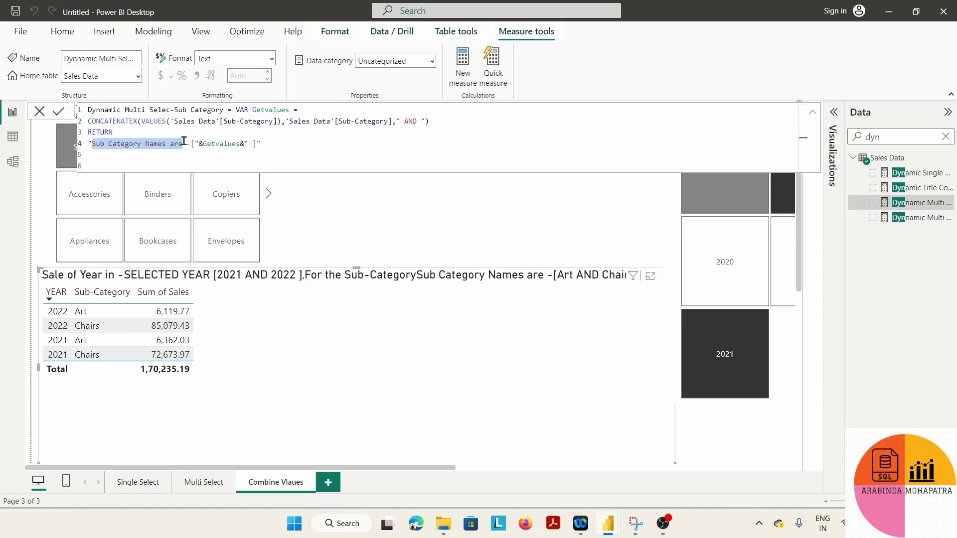
key(BackSpace)
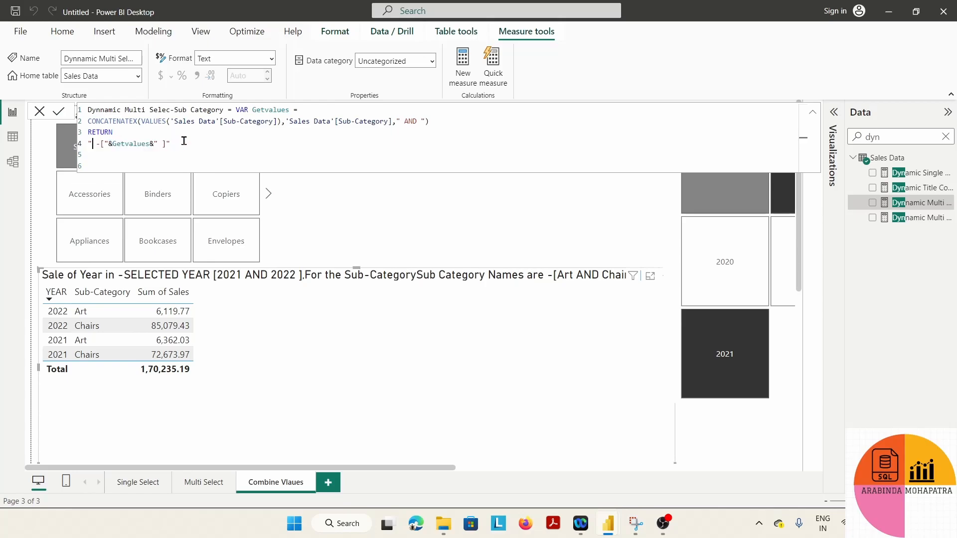
key(ctrl+z)
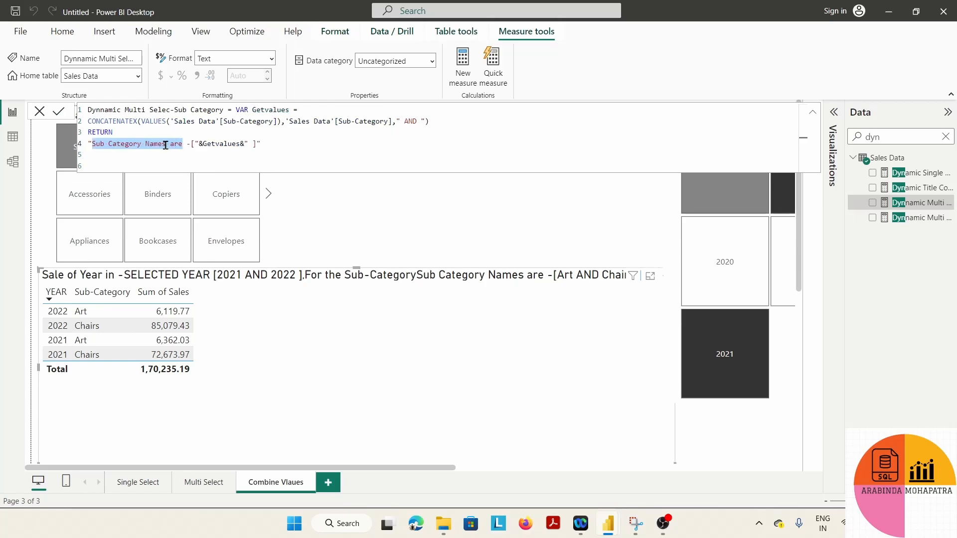
drag(182, 144, 92, 144)
key(BackSpace)
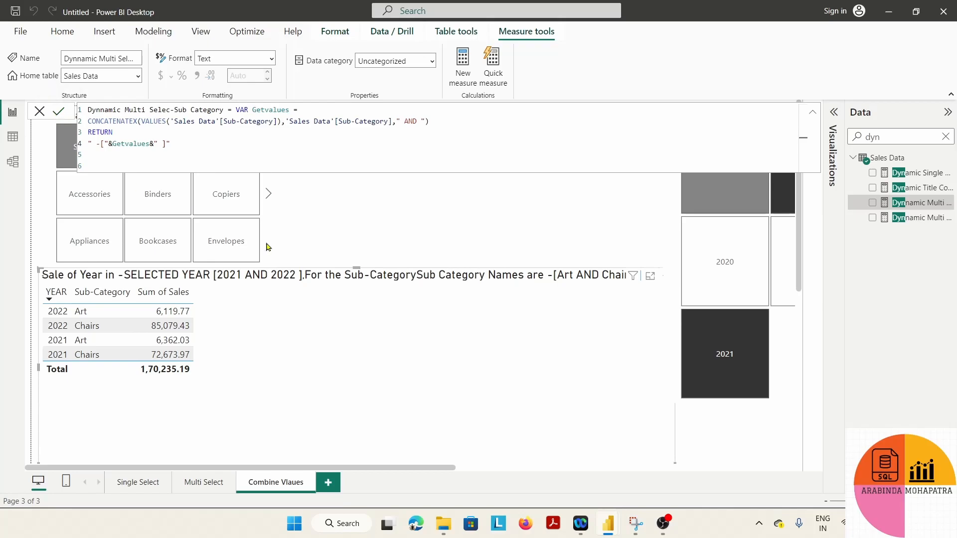
click(319, 362)
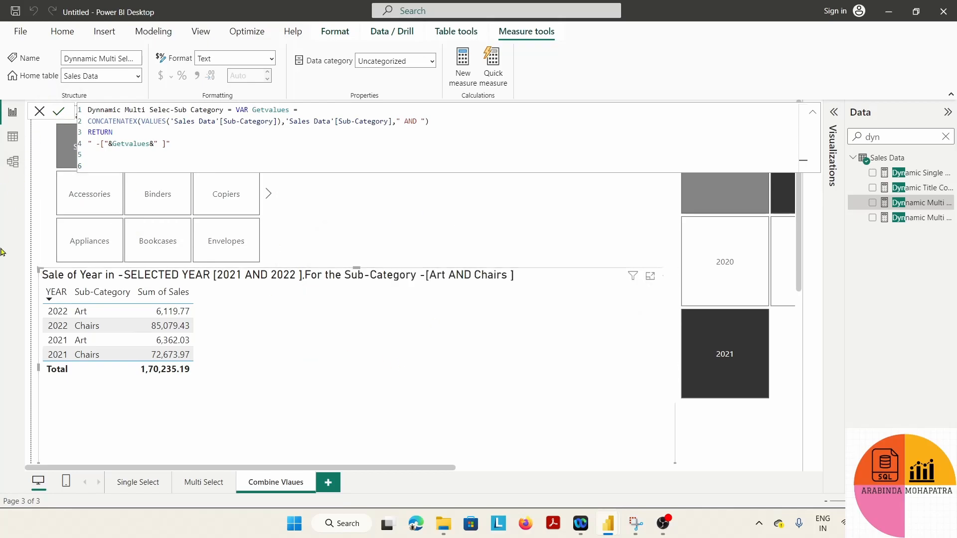
click(460, 403)
click(472, 407)
click(468, 407)
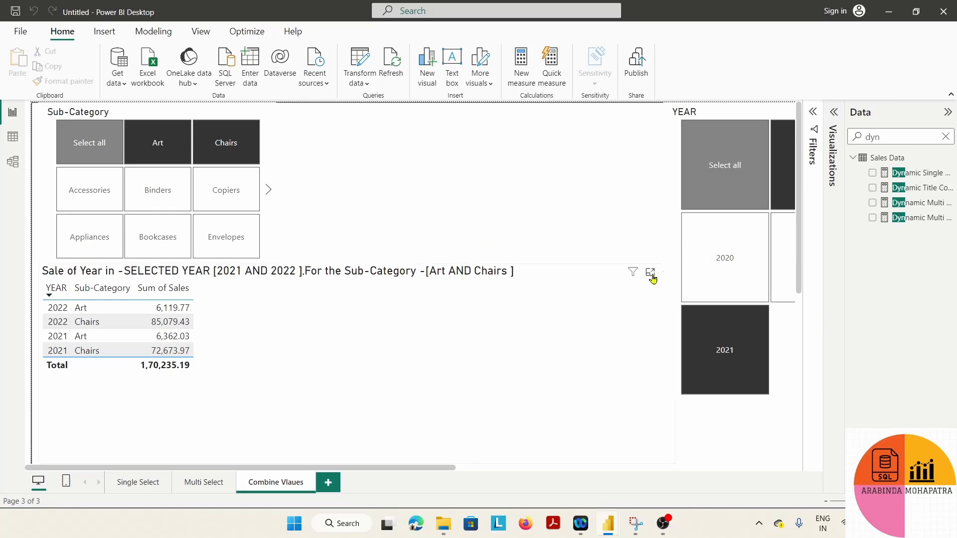
Widen the YEAR slicer toward the table and collapse the Data pane.
click(665, 259)
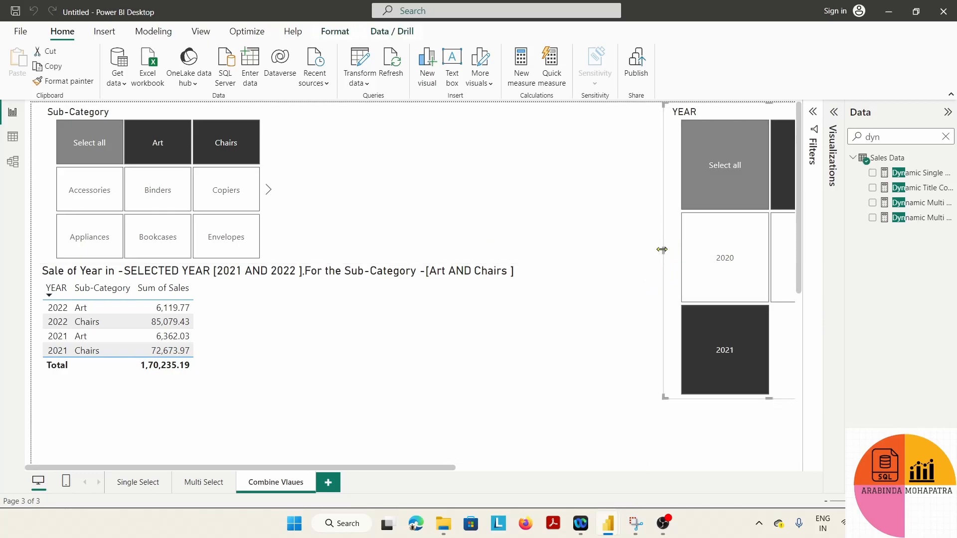
drag(663, 251, 569, 264)
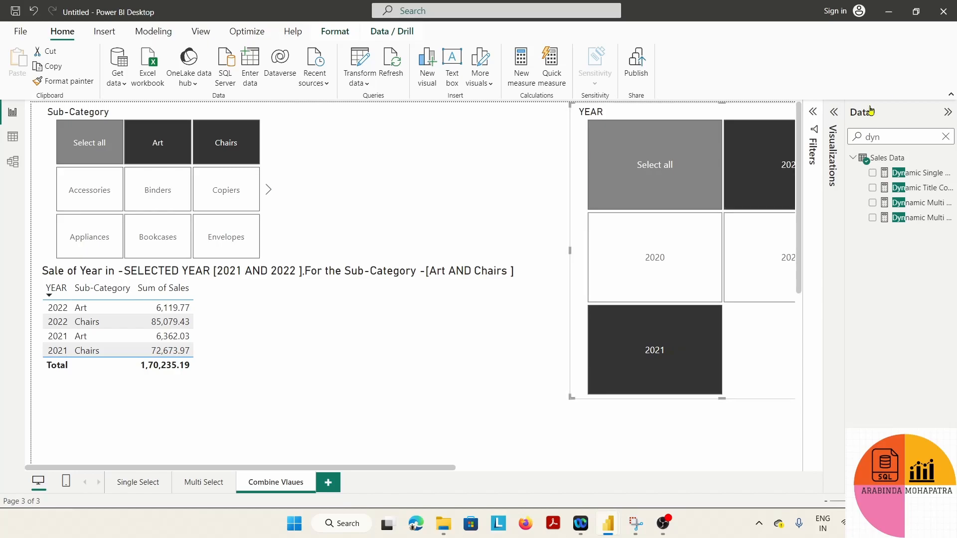
click(948, 113)
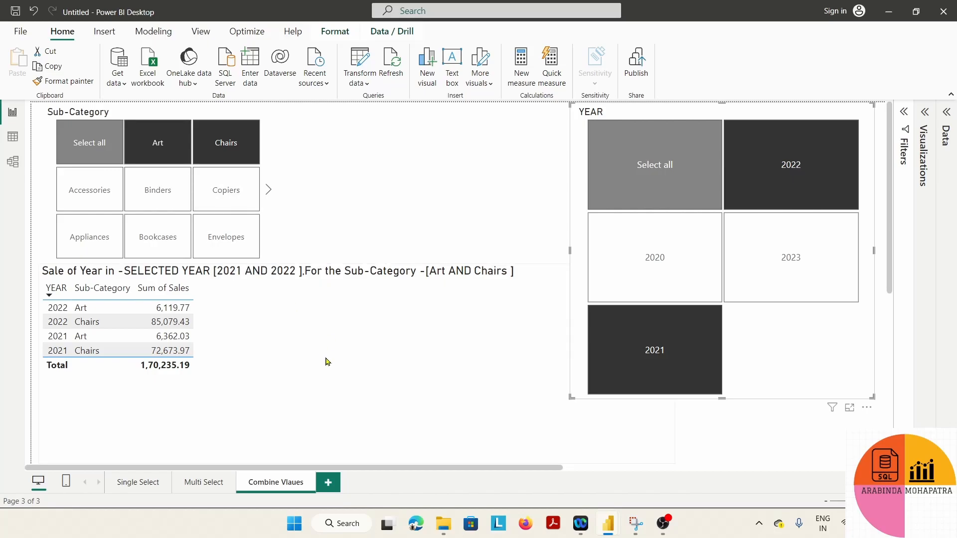
Test the table title by selecting all sub-categories, clearing the selection, and selecting Art and Chairs again.
click(95, 150)
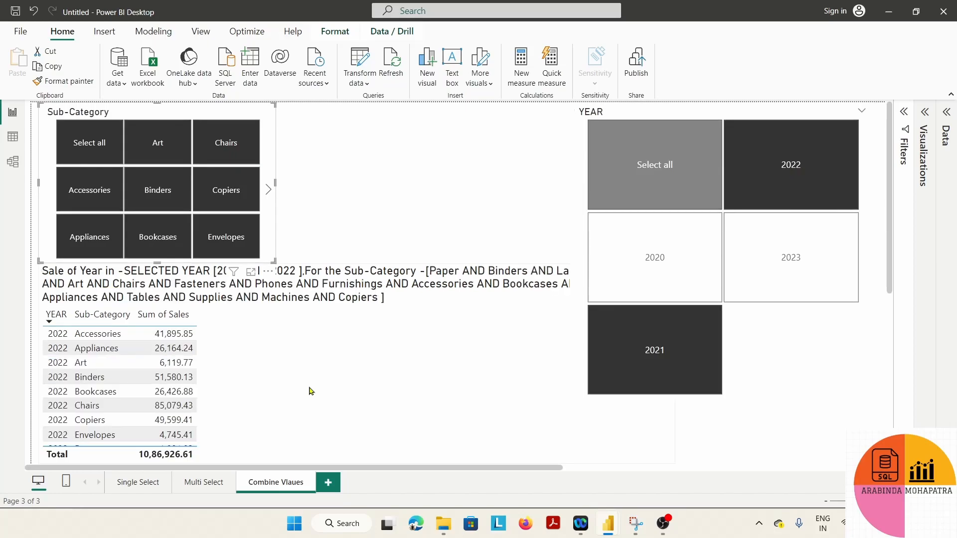
click(97, 154)
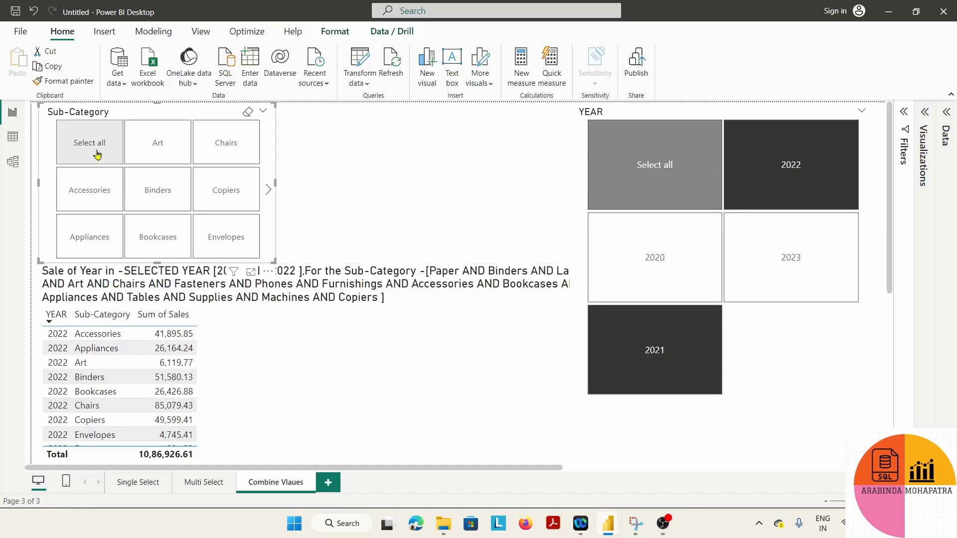
click(148, 141)
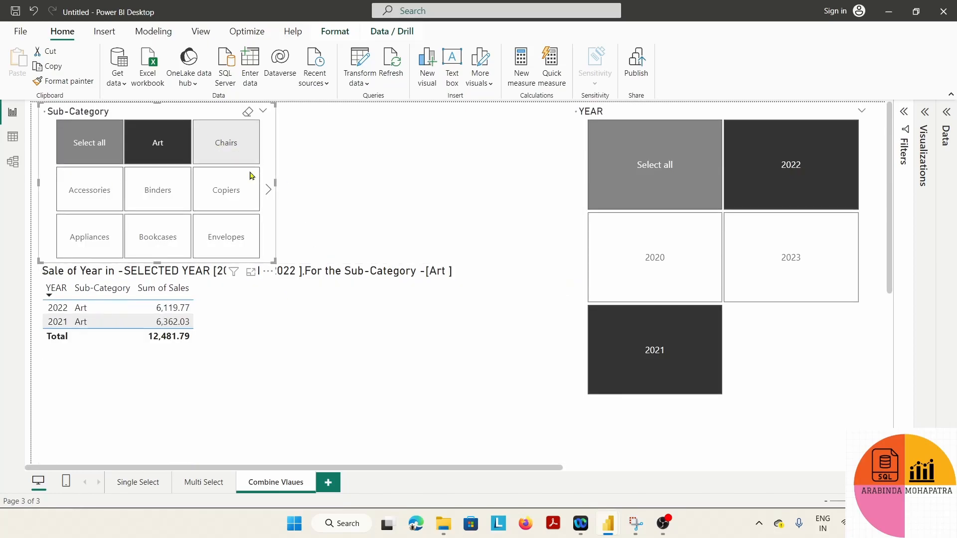
click(238, 156)
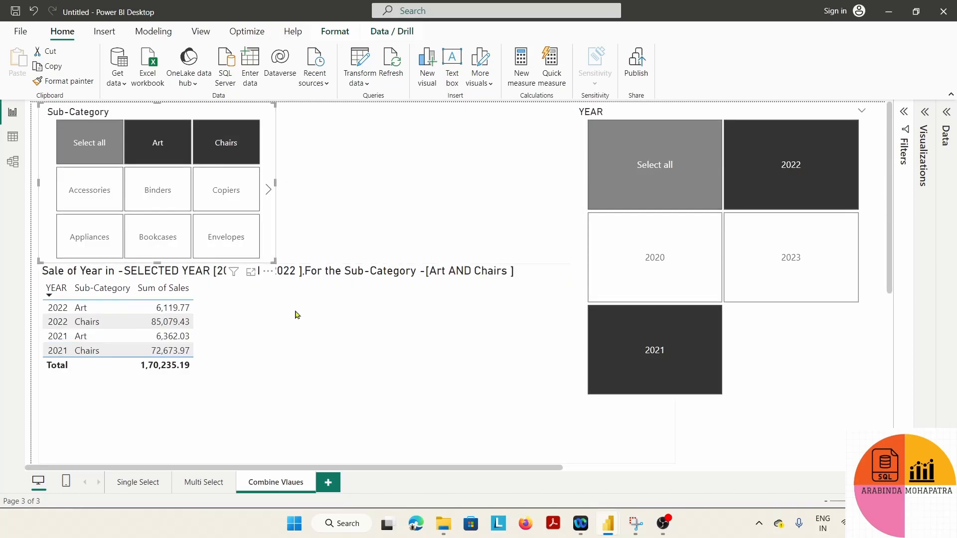
click(459, 182)
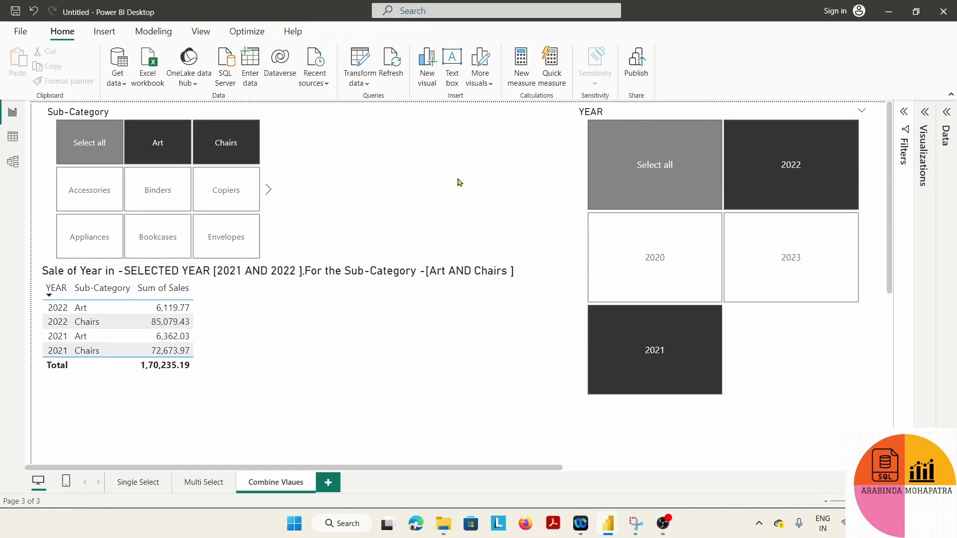